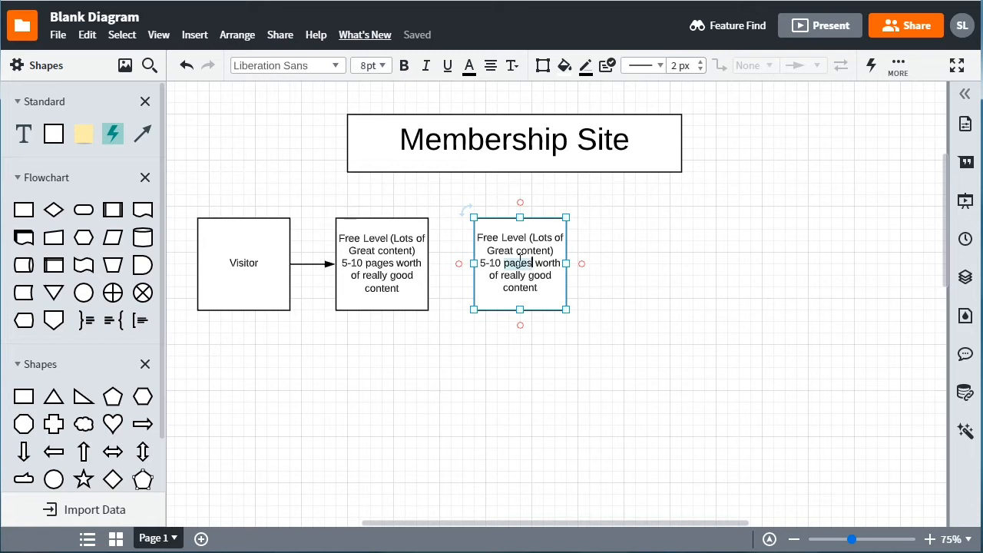
# - Replace the third box's text with "What's next?" and connect the Free Level box to it with an arrow
pyautogui.hotkey('ctrl', 'a')
pyautogui.write('W')
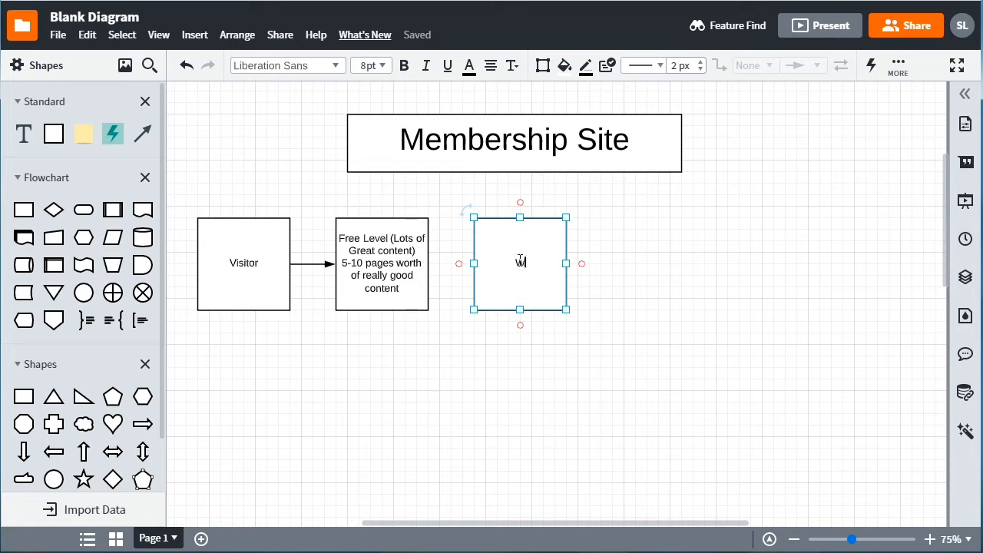
pyautogui.write("hat's next?")
pyautogui.click(605, 252)
pyautogui.moveTo(428, 264); pyautogui.dragTo(475, 263)
# - Duplicate the "What's next?" box to its right and label the copy "Premium Level (2nd level) - all of the pages - community - facebook -"
pyautogui.click(540, 257)
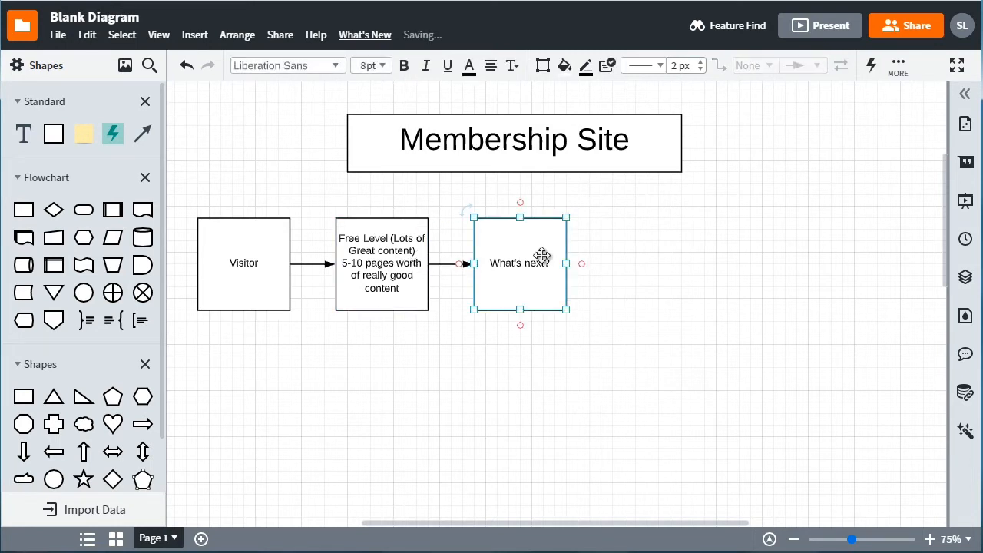
pyautogui.moveTo(542, 256); pyautogui.dragTo(664, 245)
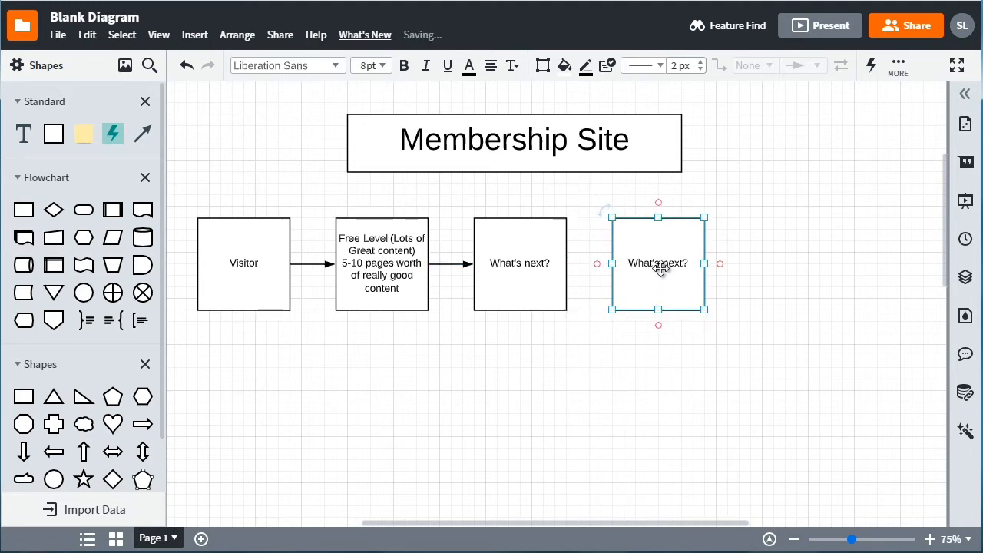
pyautogui.doubleClick(661, 267)
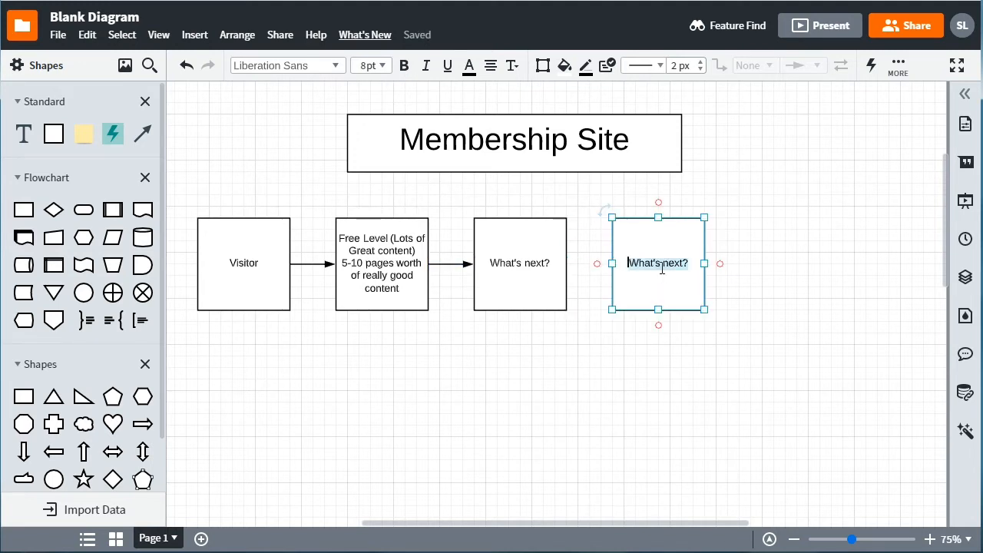
pyautogui.write('Prem')
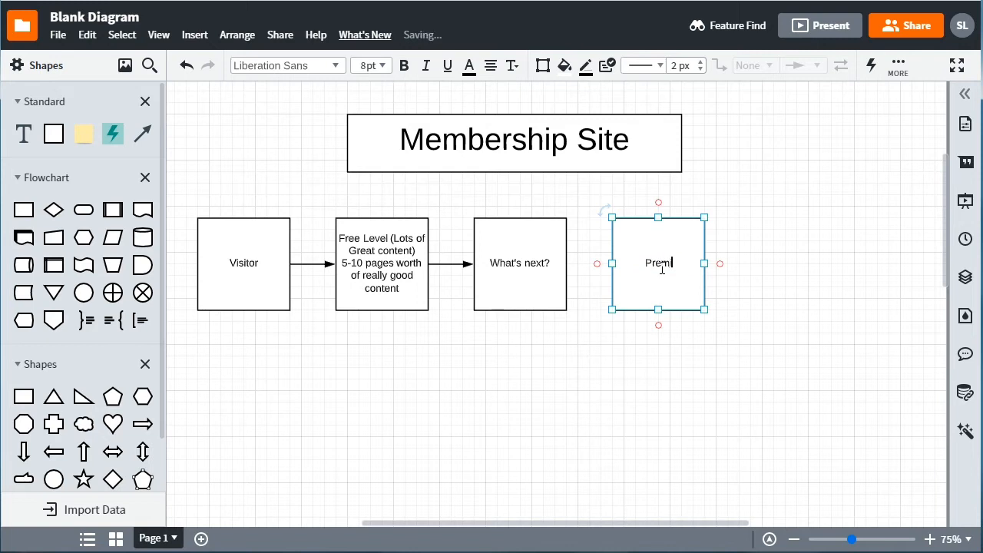
pyautogui.write('ium Level (2)')
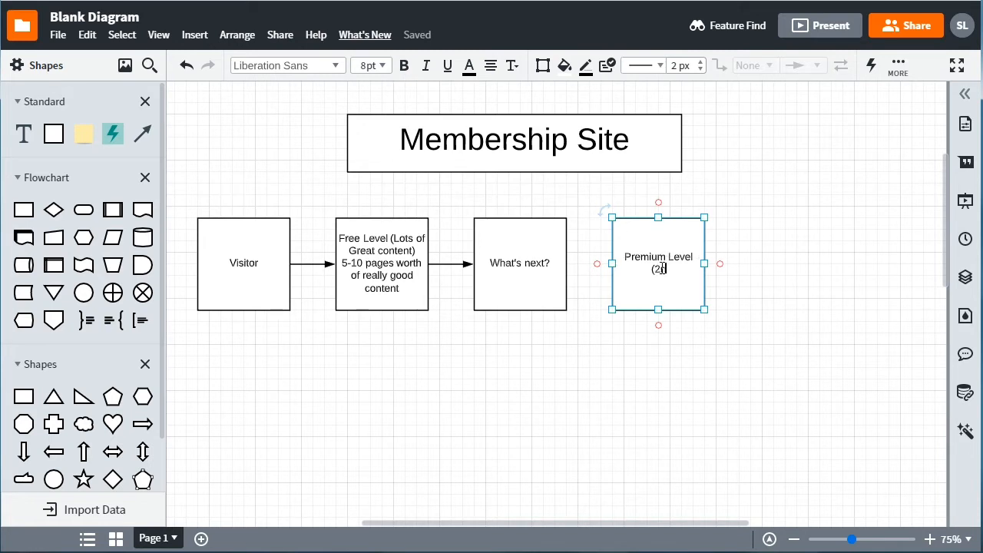
pyautogui.write('nd level) - all of')
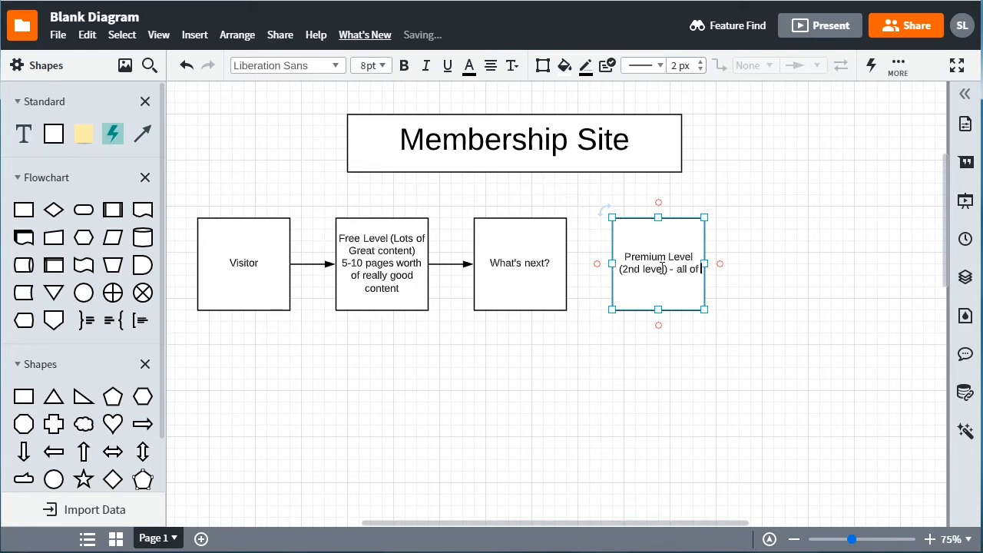
pyautogui.write(' the pages')
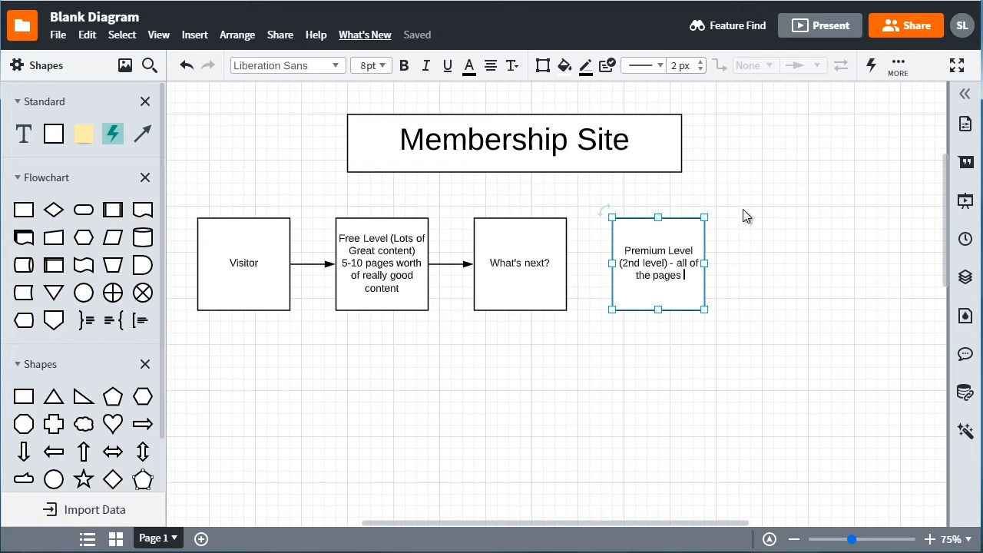
pyautogui.write('- comm')
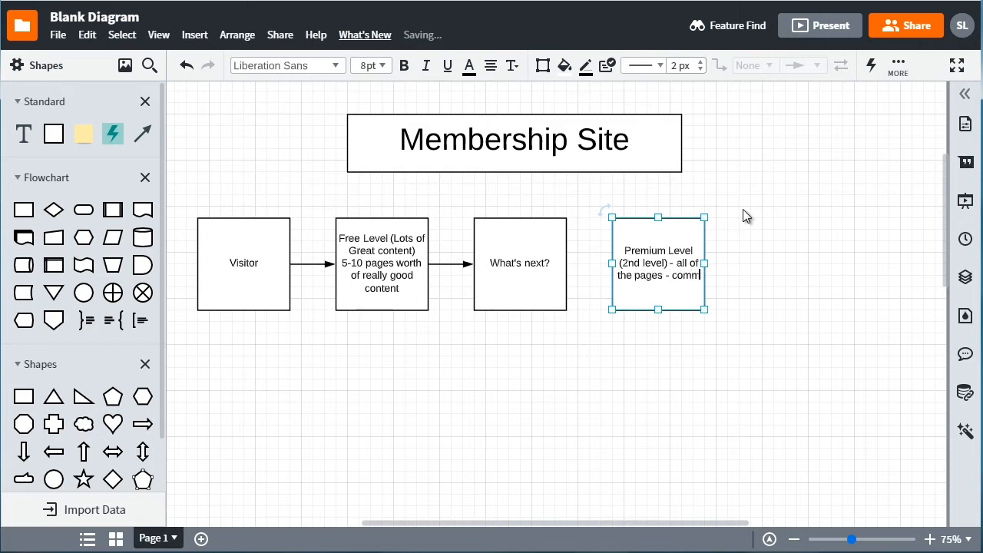
pyautogui.write('unity ')
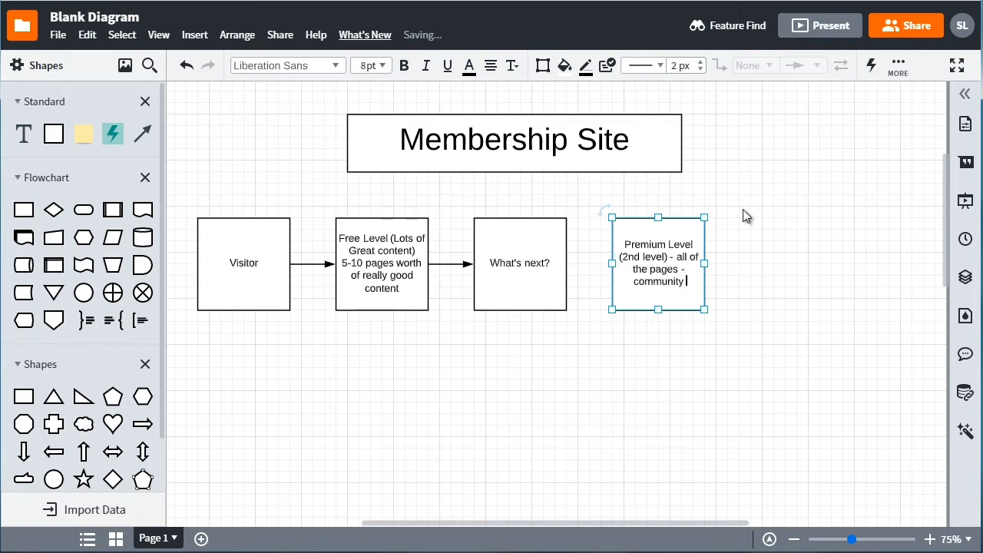
pyautogui.write('- facebook')
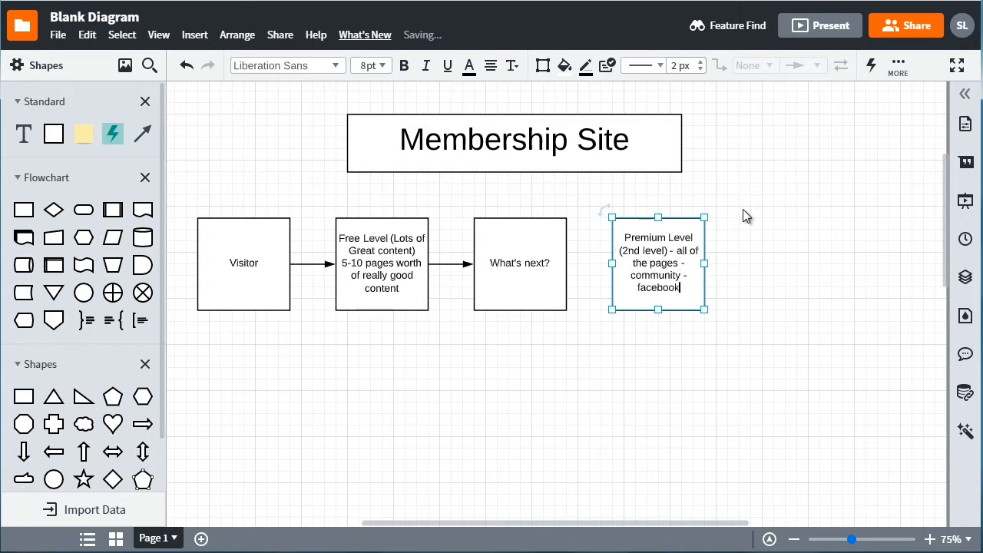
pyautogui.write(' -')
pyautogui.click(743, 215)
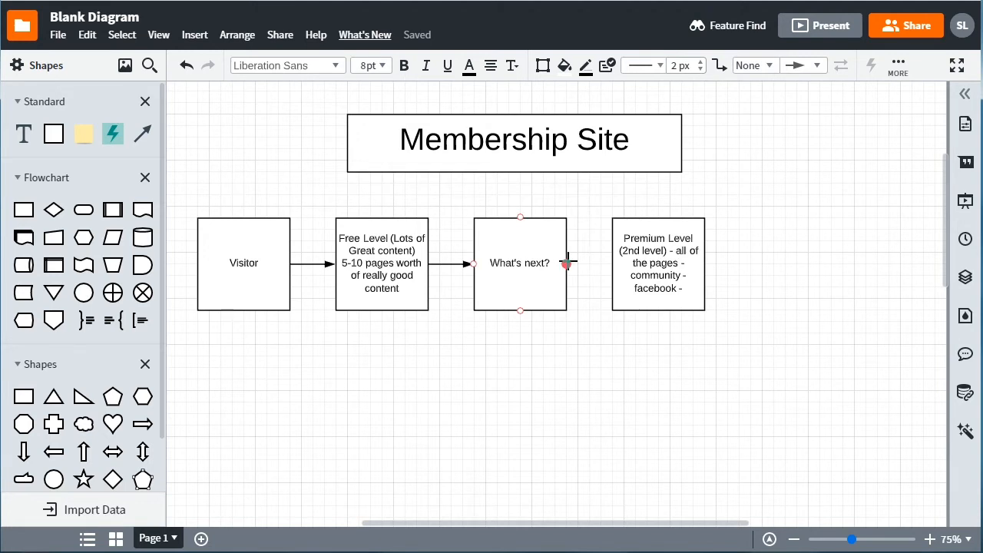
pyautogui.moveTo(566, 263); pyautogui.dragTo(614, 264)
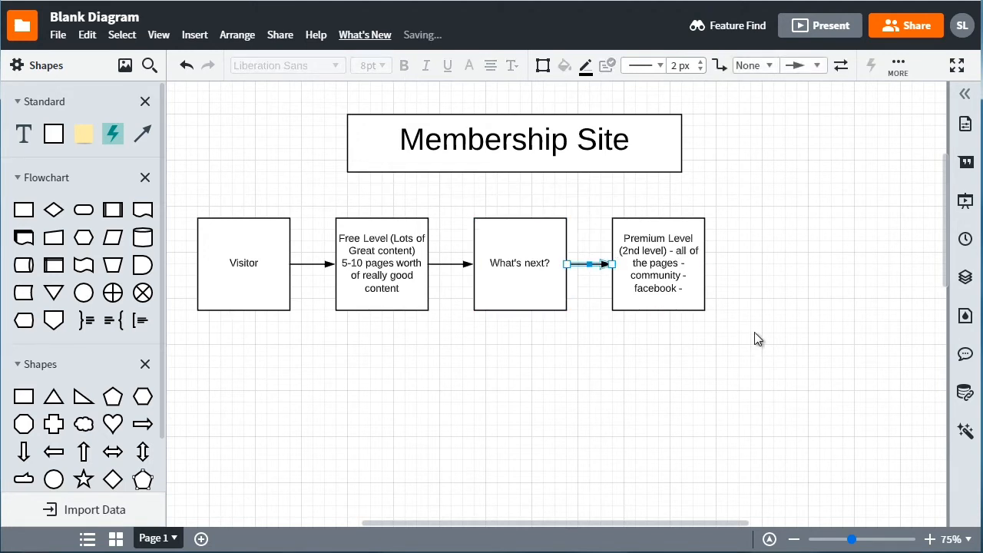
pyautogui.click(670, 266)
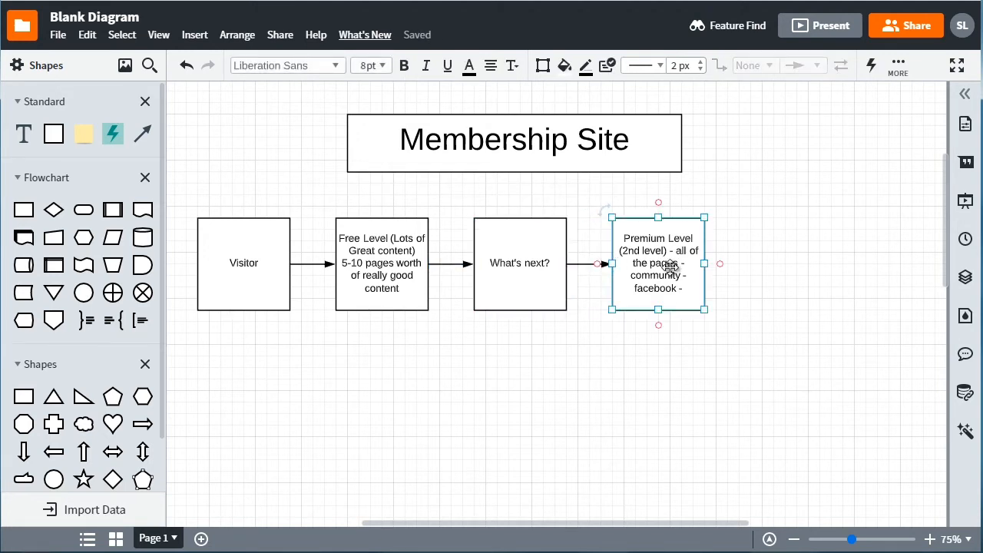
pyautogui.moveTo(670, 265); pyautogui.dragTo(673, 266)
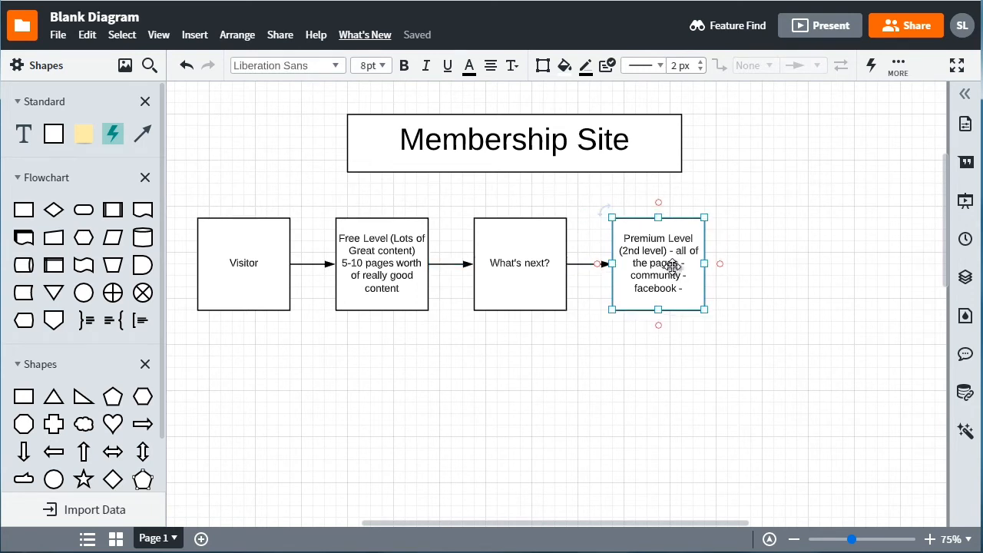
pyautogui.click(606, 264)
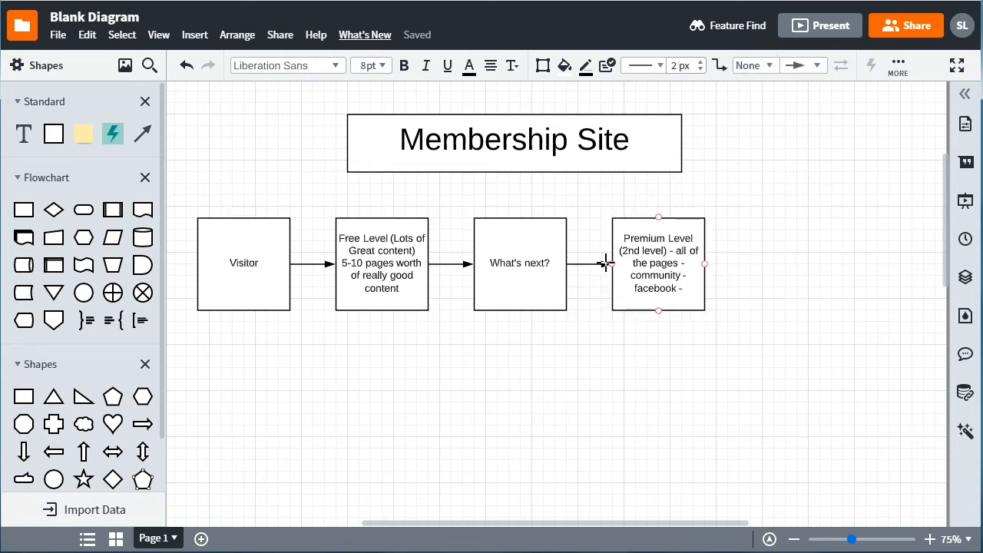
pyautogui.click(589, 262)
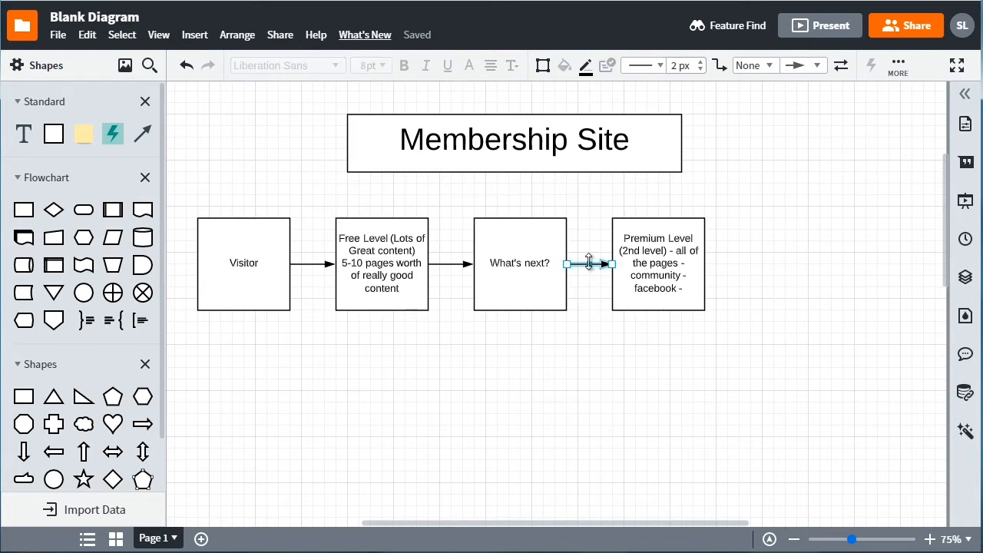
pyautogui.press('Delete')
# - Place a duplicate of the "What's next?" box to the right of the original and move the Premium Level box below the duplicate
pyautogui.moveTo(669, 244); pyautogui.dragTo(805, 262)
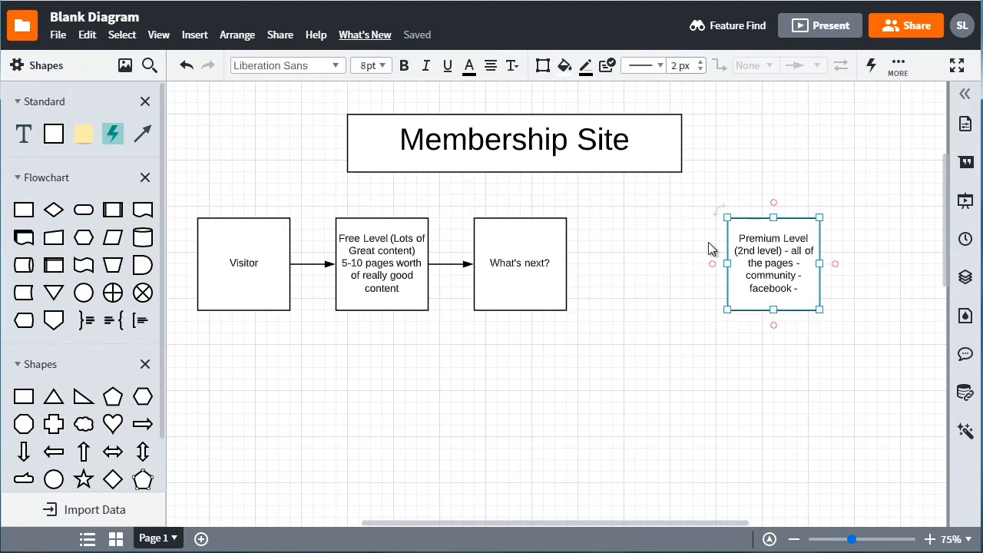
pyautogui.click(530, 259)
pyautogui.hotkey('ctrl', 'd')
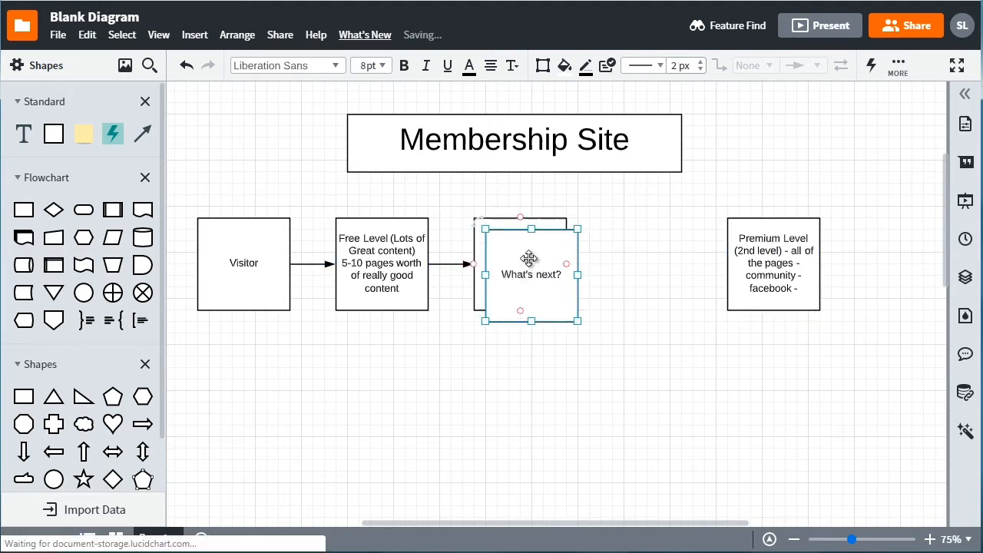
pyautogui.moveTo(501, 259); pyautogui.dragTo(654, 261)
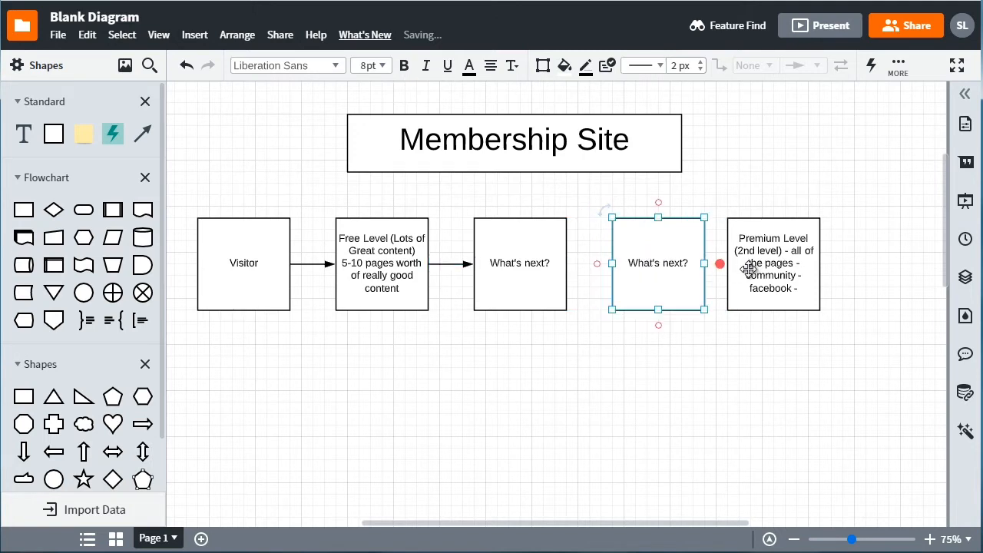
pyautogui.moveTo(757, 265); pyautogui.dragTo(642, 414)
# - Connect the original "What's next?" box to its duplicate with an arrow and relabel the duplicate "Price: $197"
pyautogui.moveTo(566, 263); pyautogui.dragTo(614, 263)
pyautogui.doubleClick(647, 269)
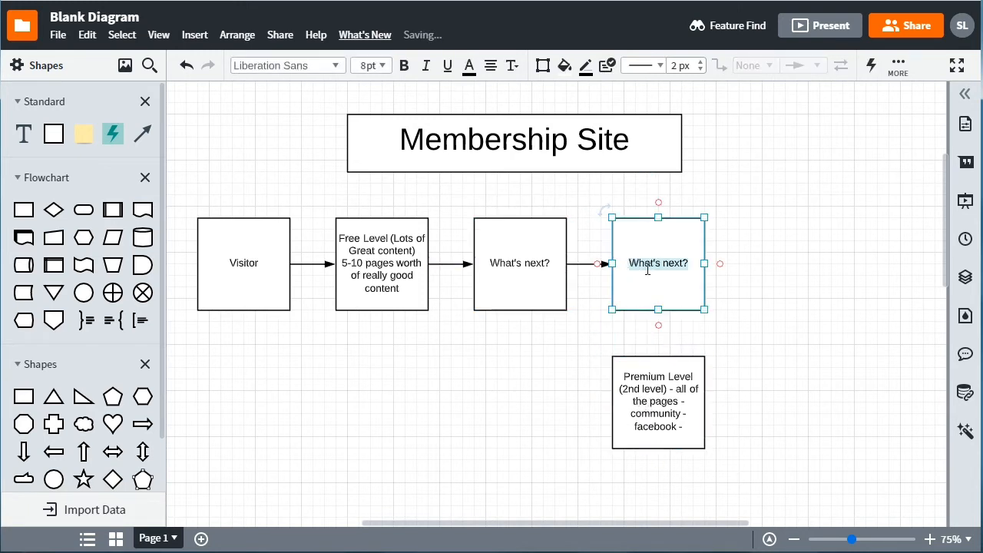
pyautogui.press('BackSpace')
pyautogui.write('Price')
pyautogui.write(': ')
pyautogui.write('@19')
pyautogui.press('BackSpace')
pyautogui.press('BackSpace')
pyautogui.press('BackSpace')
pyautogui.write('$197')
pyautogui.click(784, 224)
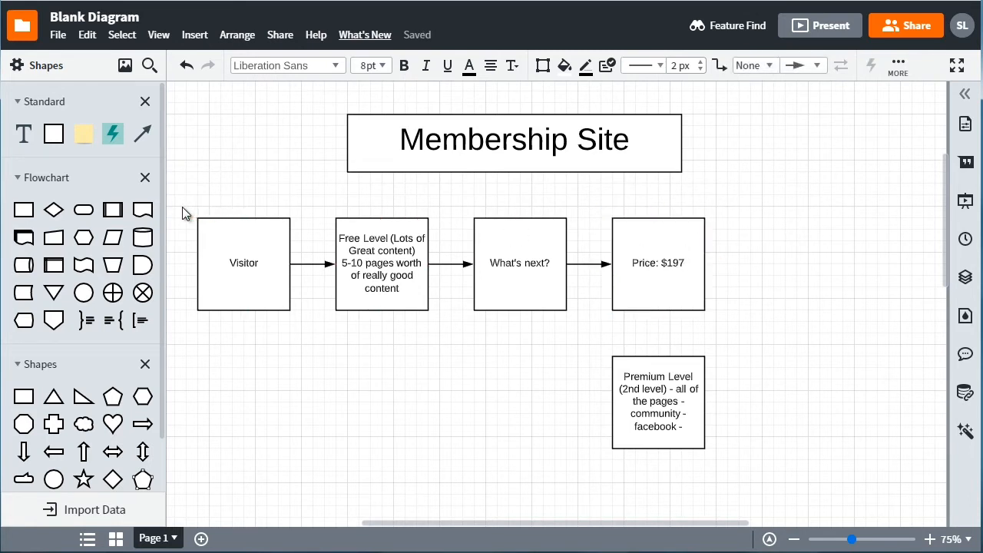
# - Set the font size of all five flowchart boxes below the title to 10 pt
pyautogui.moveTo(182, 206); pyautogui.dragTo(785, 463)
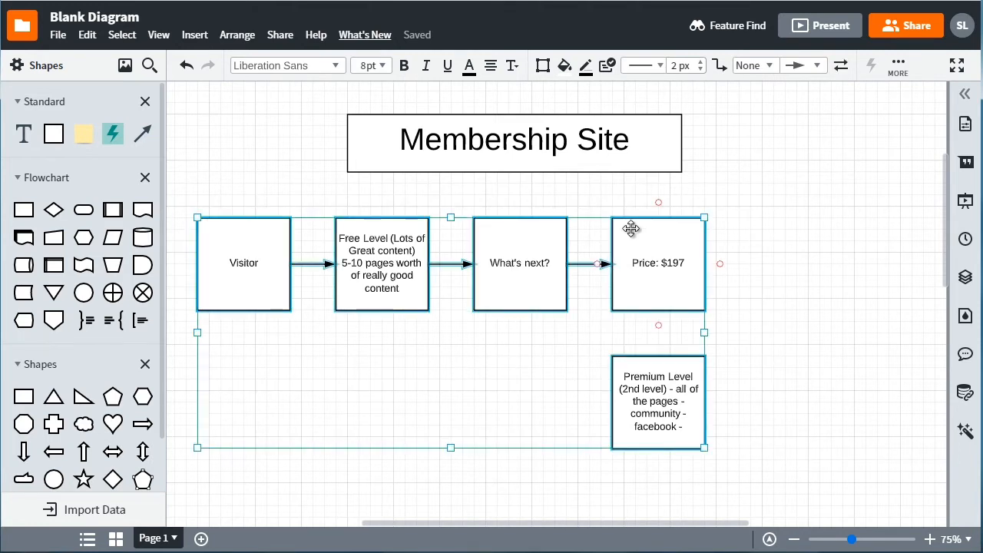
pyautogui.click(376, 66)
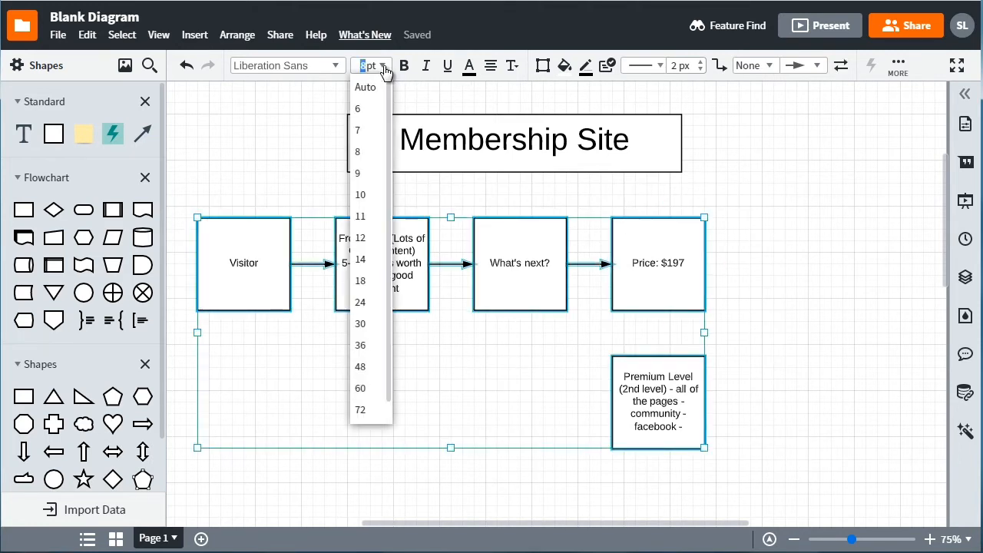
pyautogui.click(364, 196)
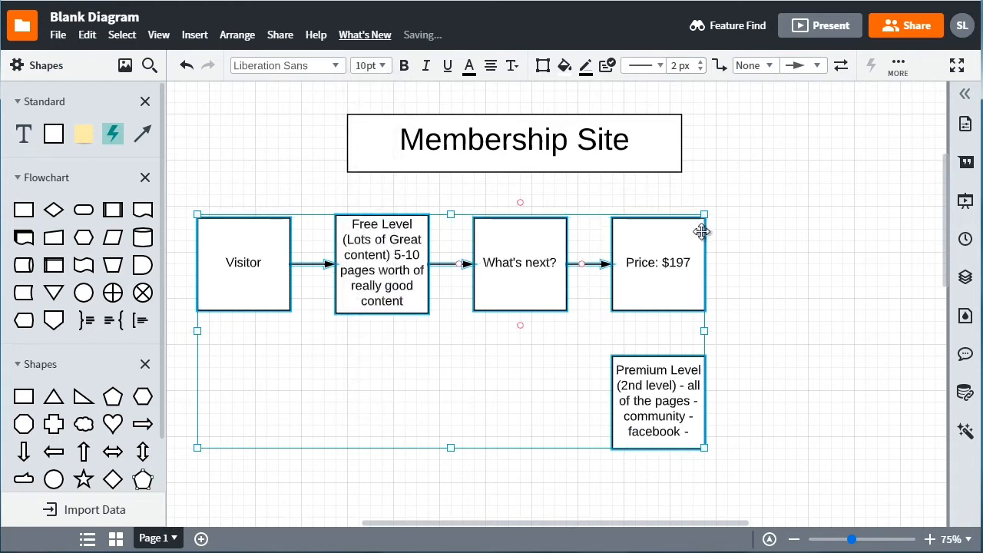
pyautogui.click(746, 243)
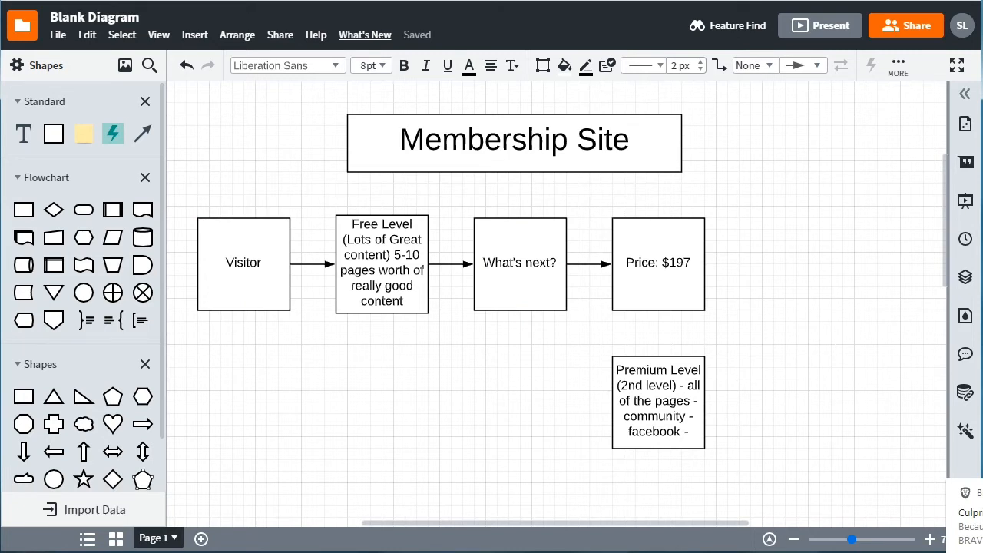
# - Fill the Free Level box with green
pyautogui.moveTo(178, 197); pyautogui.dragTo(302, 338)
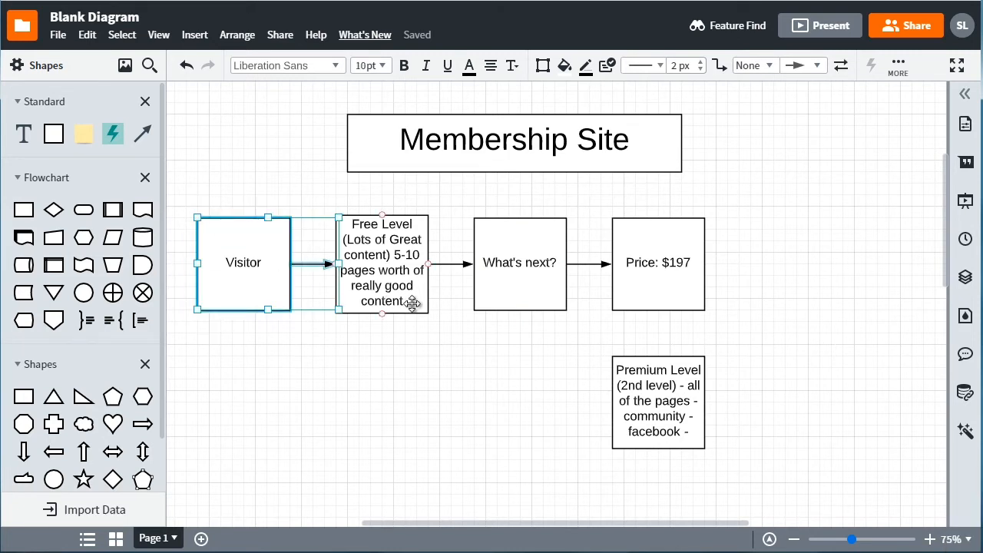
pyautogui.moveTo(353, 192); pyautogui.dragTo(421, 323)
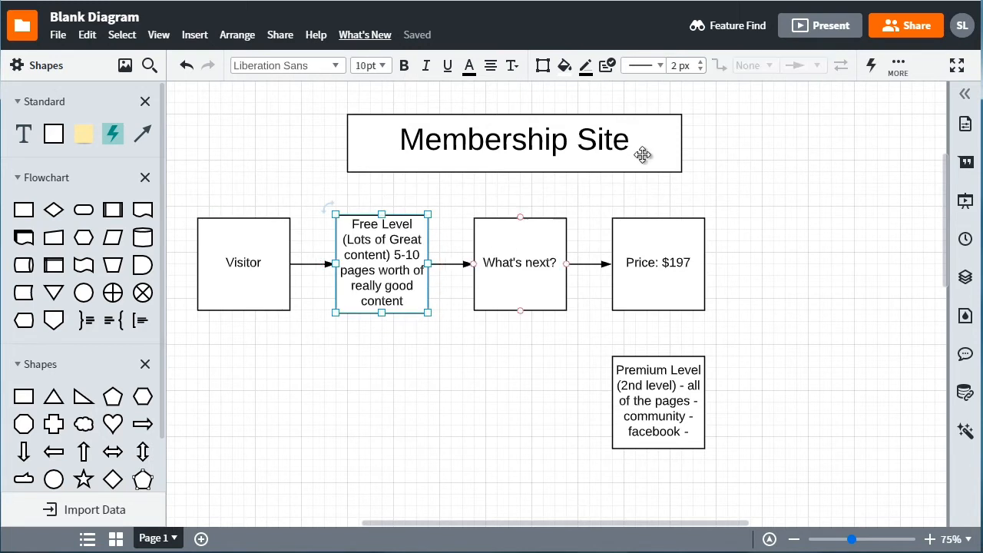
pyautogui.click(564, 68)
pyautogui.click(565, 246)
pyautogui.click(585, 245)
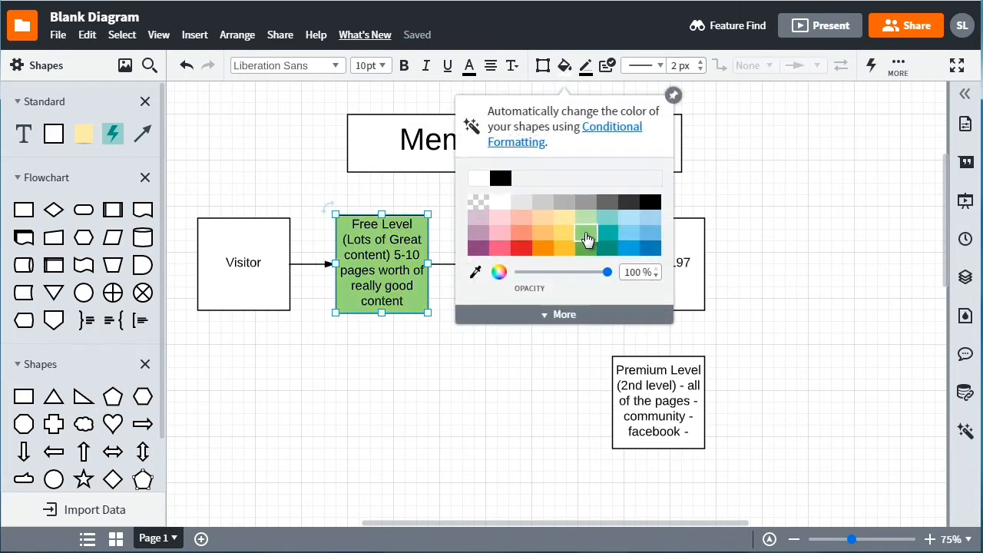
# - Fill the Premium Level box with the same green and connect the Price box down to it with an arrow
pyautogui.click(619, 432)
pyautogui.click(564, 68)
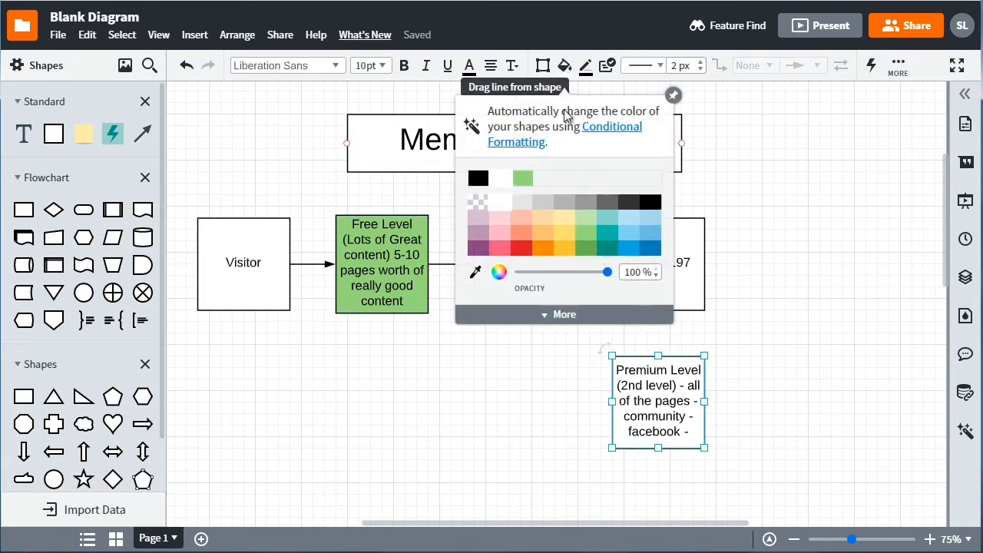
pyautogui.click(584, 245)
pyautogui.click(795, 238)
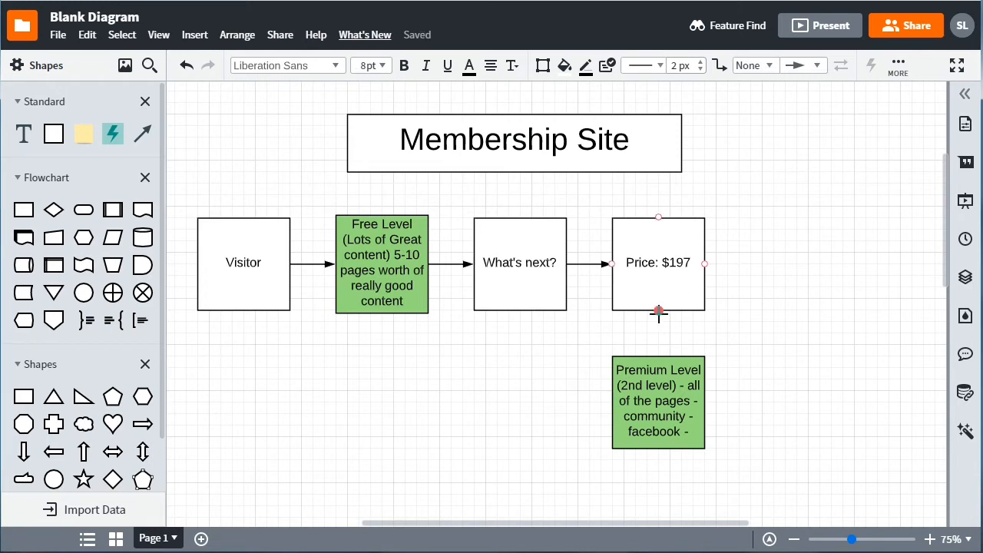
pyautogui.moveTo(659, 311); pyautogui.dragTo(659, 361)
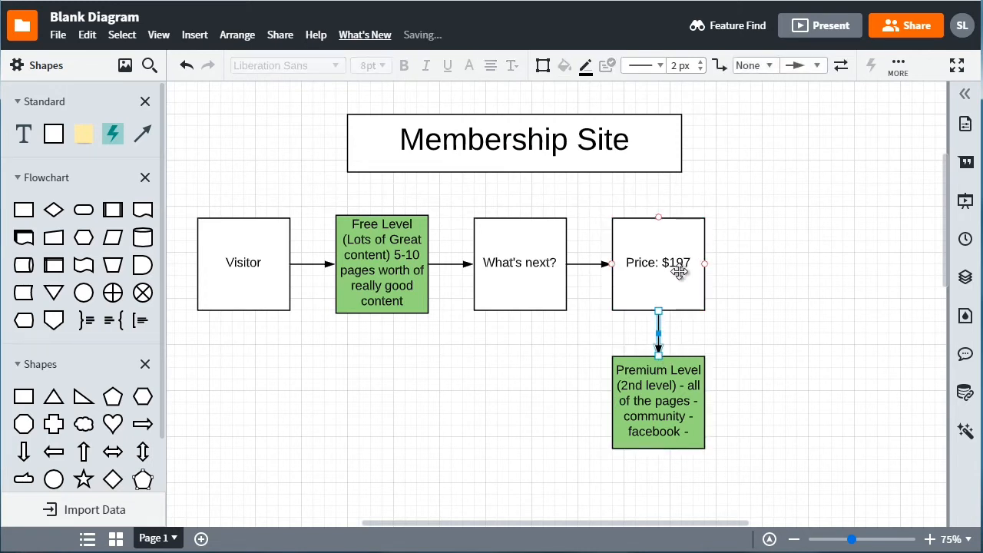
# - Add "(Create Product)" after "Price: $197" in the price box's label
pyautogui.doubleClick(679, 272)
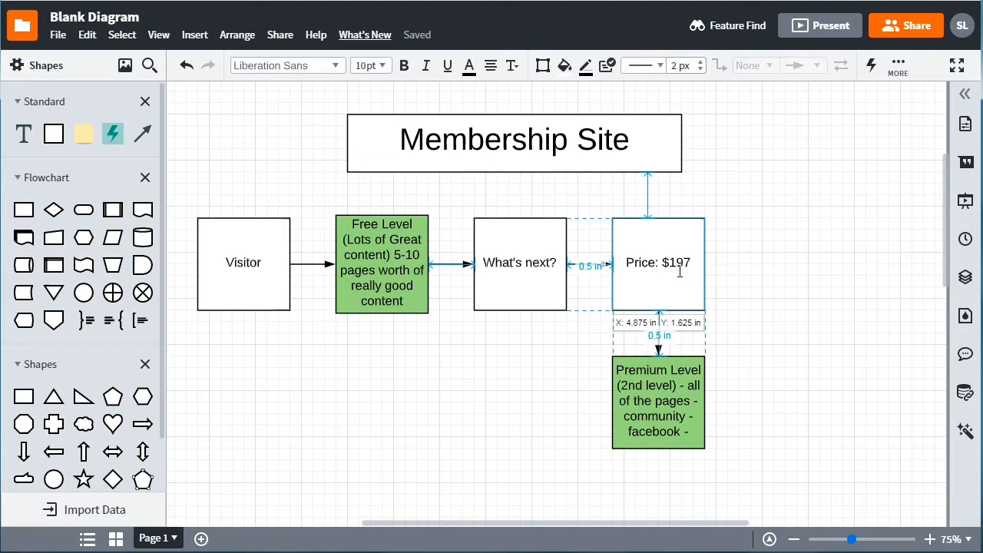
pyautogui.click(759, 246)
pyautogui.doubleClick(647, 265)
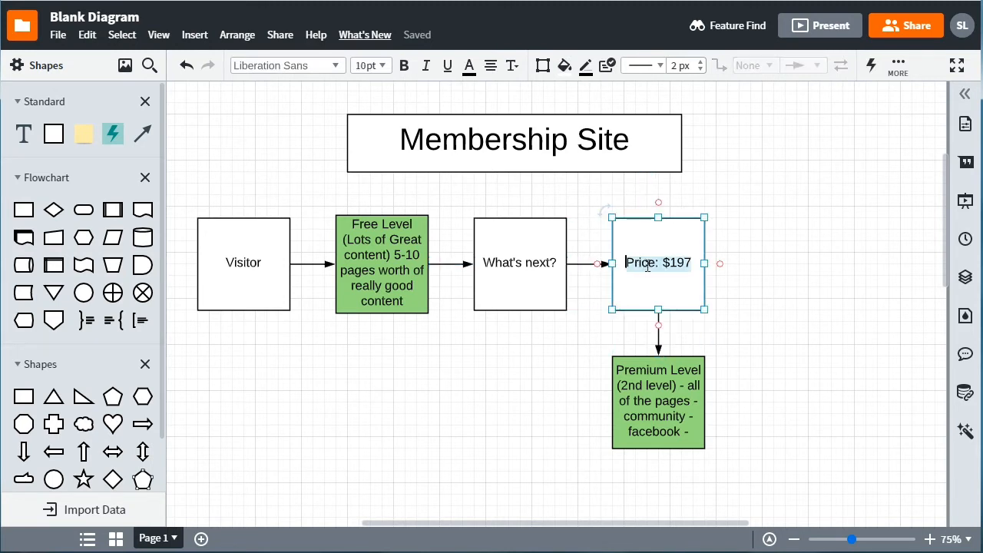
pyautogui.click(699, 269)
pyautogui.write('(')
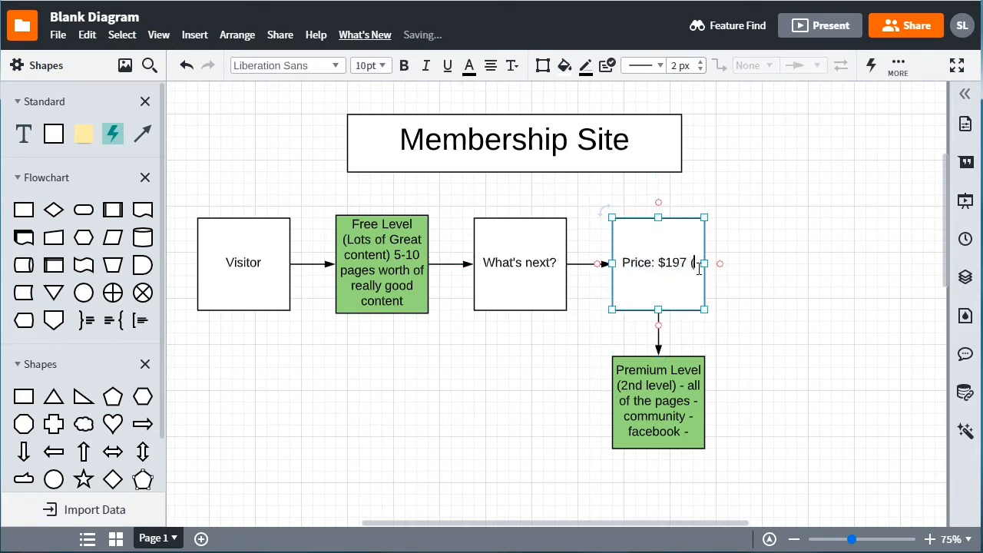
pyautogui.write('Create Product)')
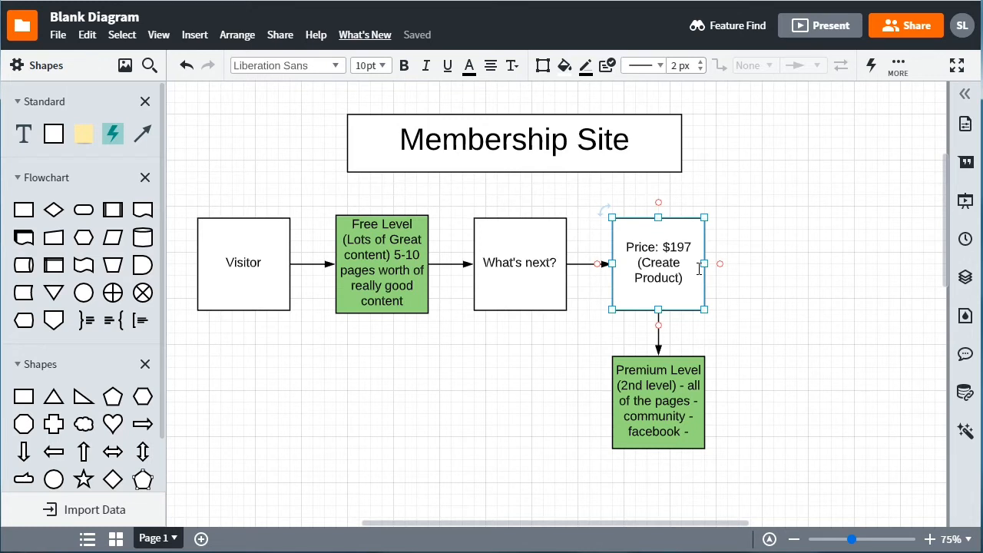
pyautogui.press('Up')
pyautogui.hotkey('ctrl', 'shift', 'Right')
pyautogui.hotkey('ctrl', 'shift', 'Right')
pyautogui.click(745, 217)
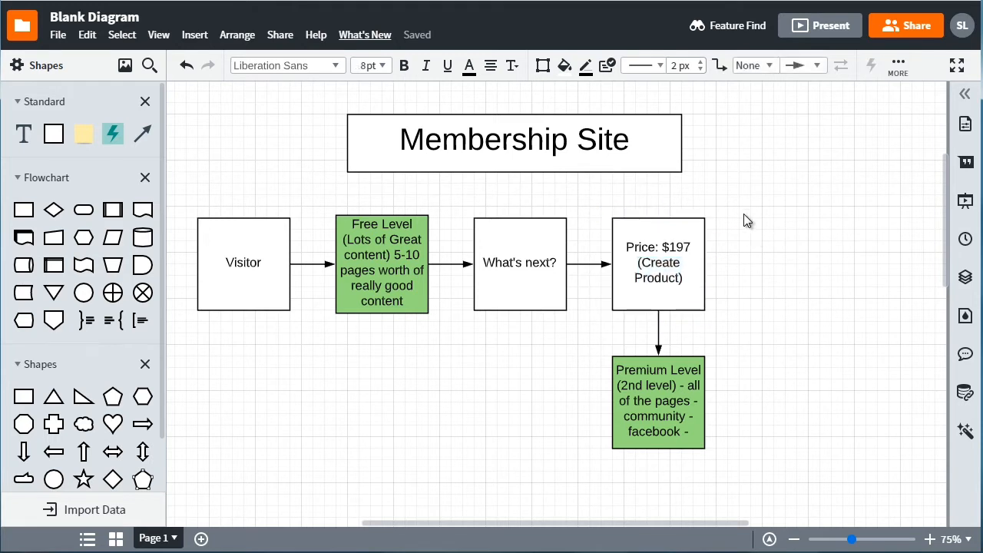
pyautogui.click(659, 283)
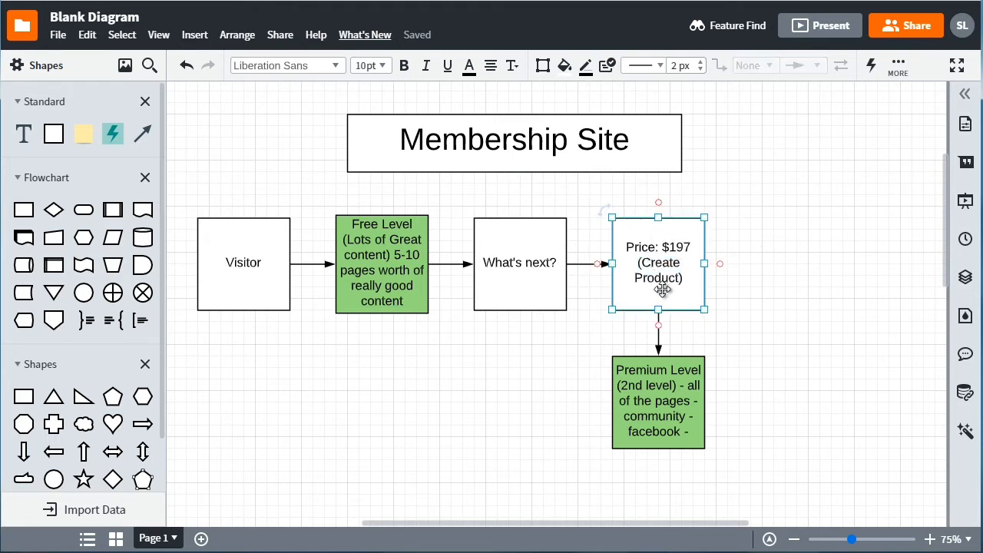
pyautogui.click(748, 349)
pyautogui.click(674, 376)
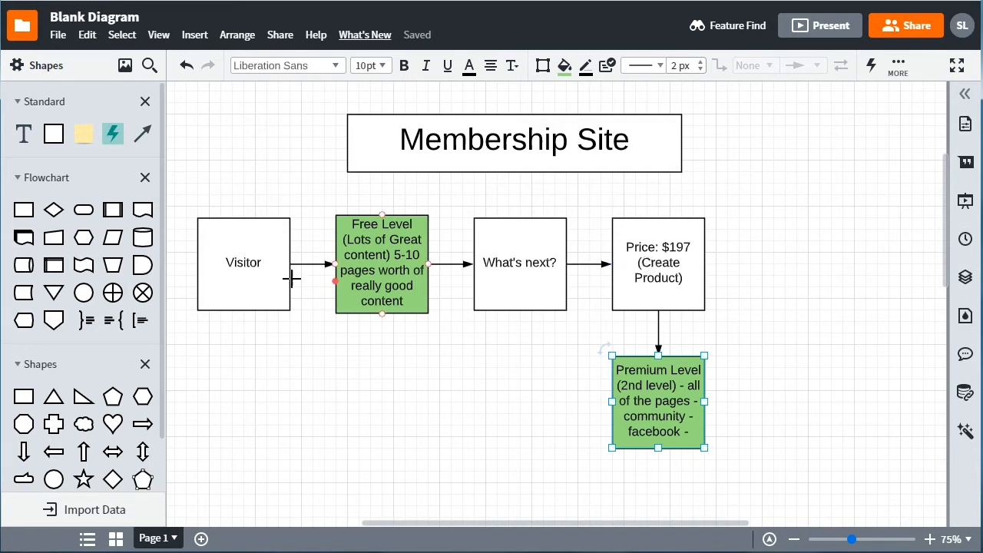
pyautogui.click(643, 265)
# - Fill the Price box and the Premium Level box together with light blue
pyautogui.moveTo(741, 244); pyautogui.dragTo(638, 413)
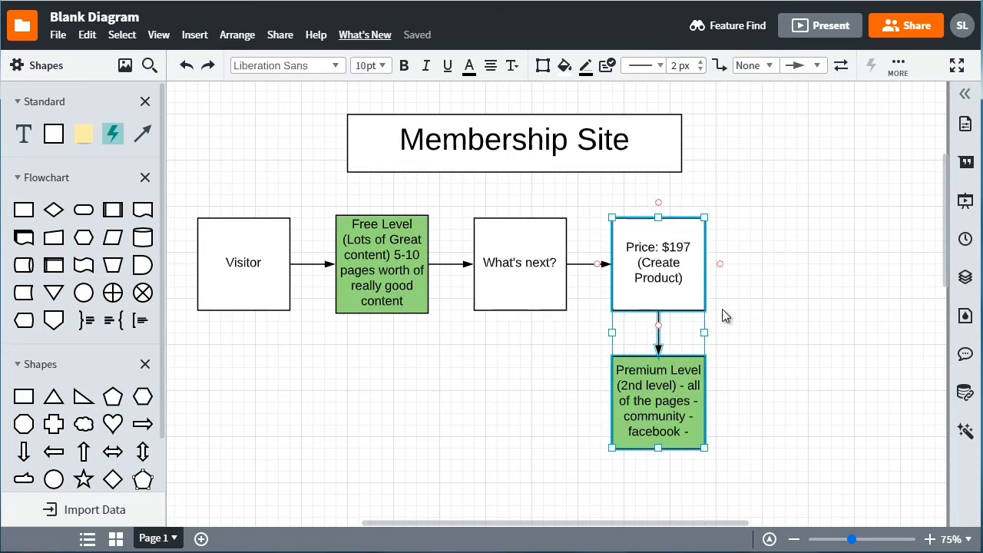
pyautogui.click(565, 66)
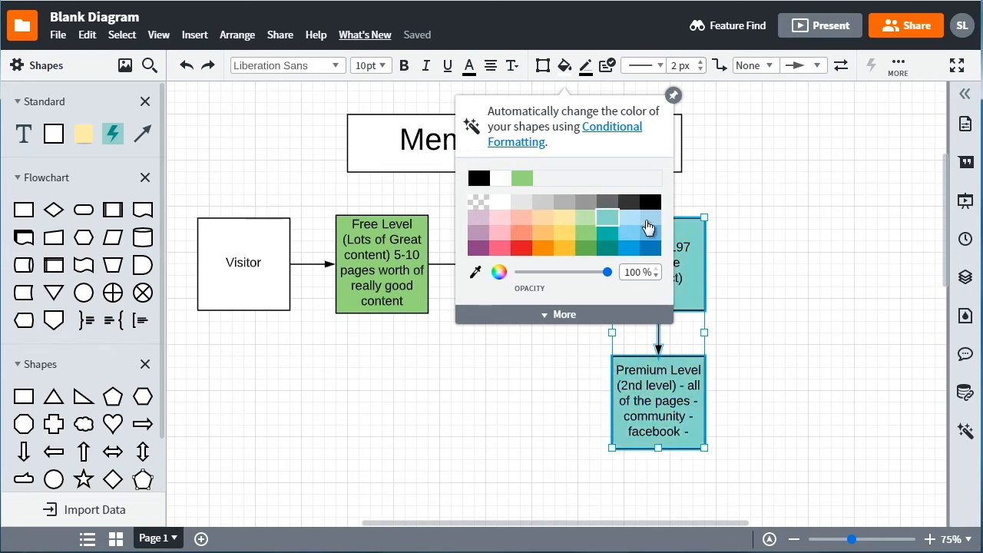
pyautogui.click(657, 224)
pyautogui.click(793, 196)
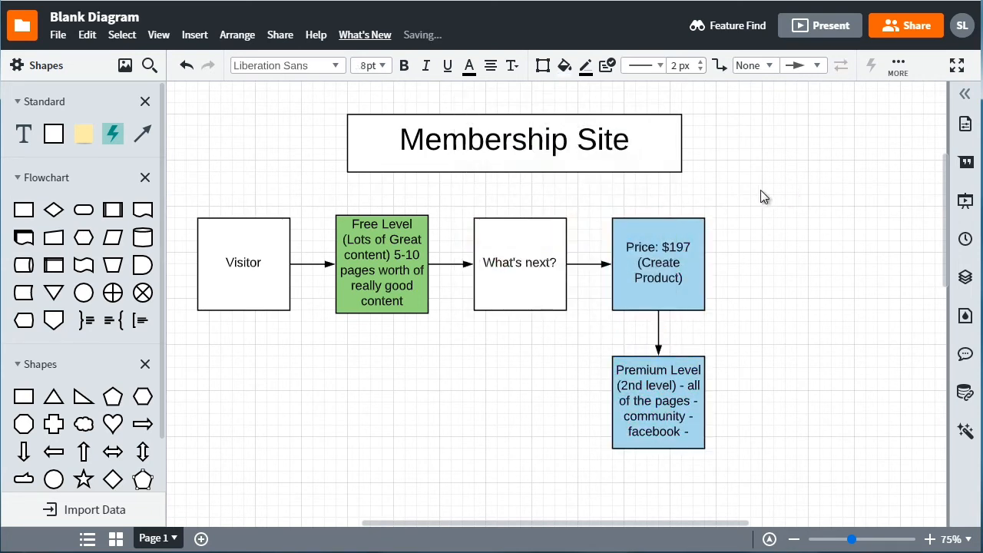
pyautogui.moveTo(743, 202); pyautogui.dragTo(649, 412)
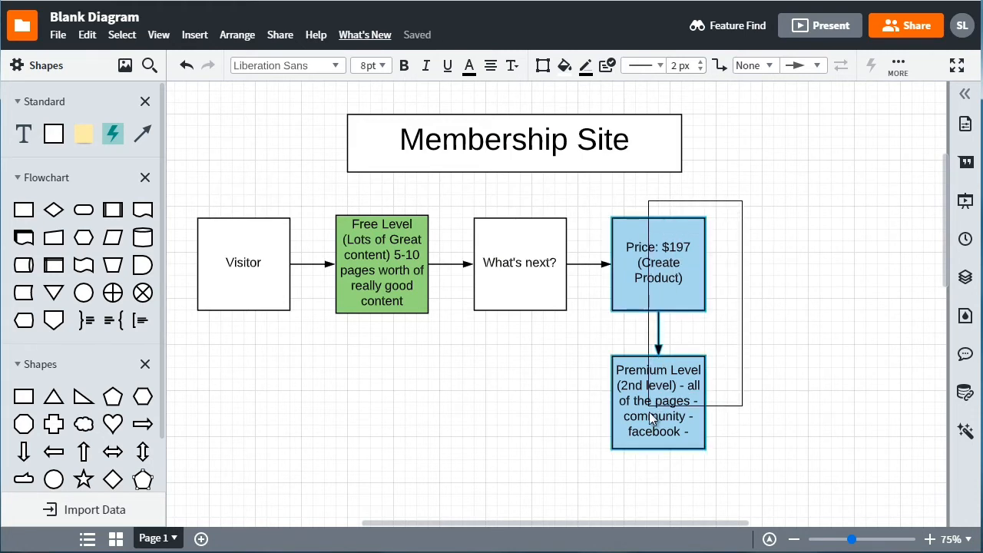
pyautogui.click(755, 305)
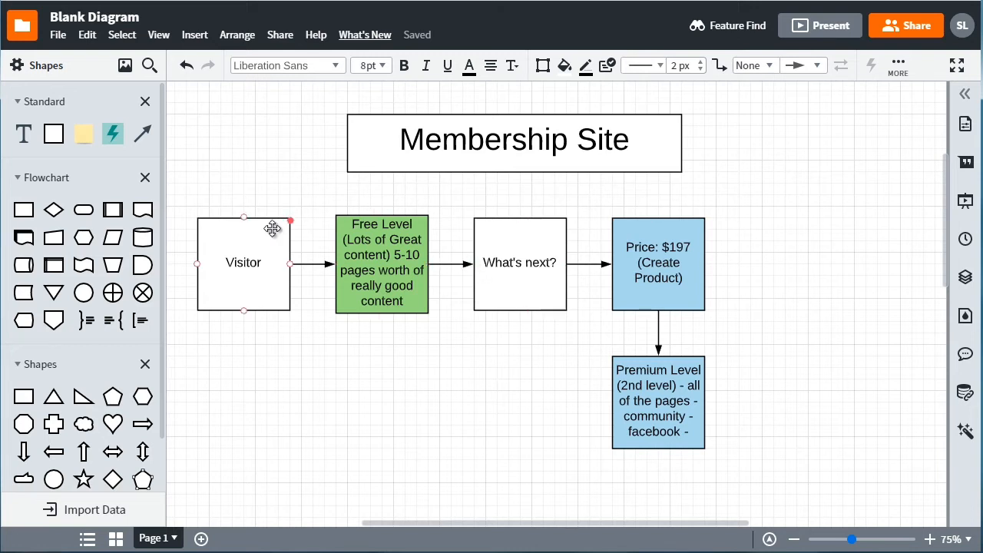
pyautogui.click(229, 253)
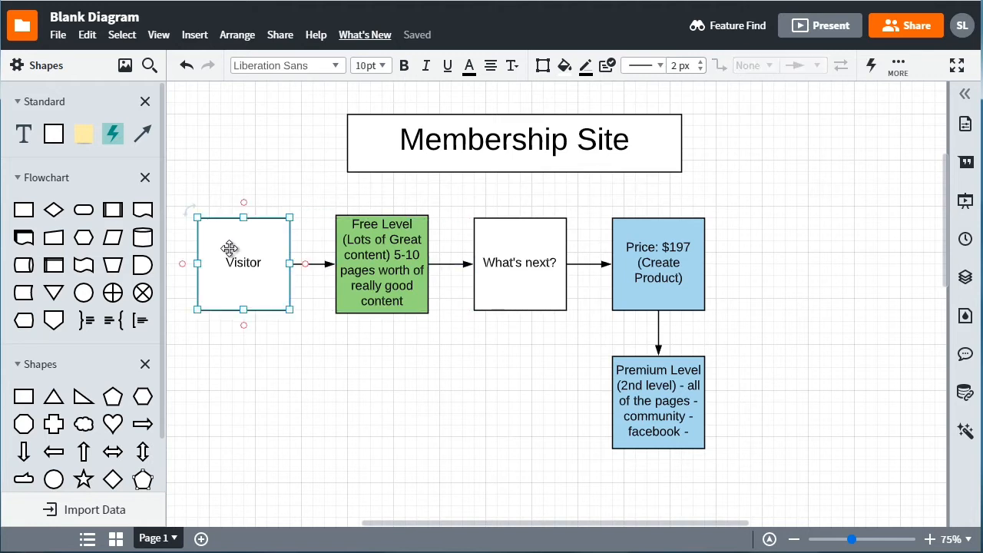
pyautogui.click(378, 246)
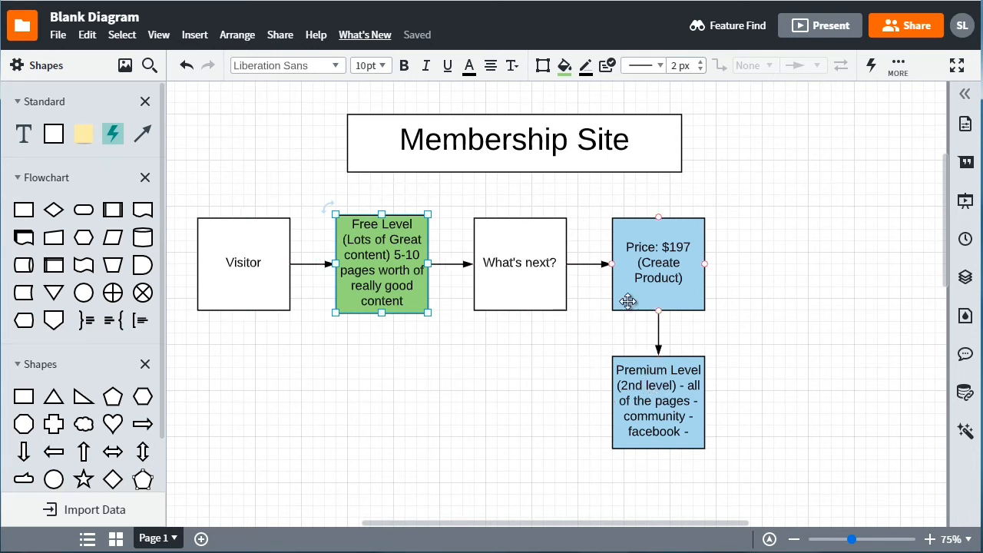
pyautogui.click(545, 404)
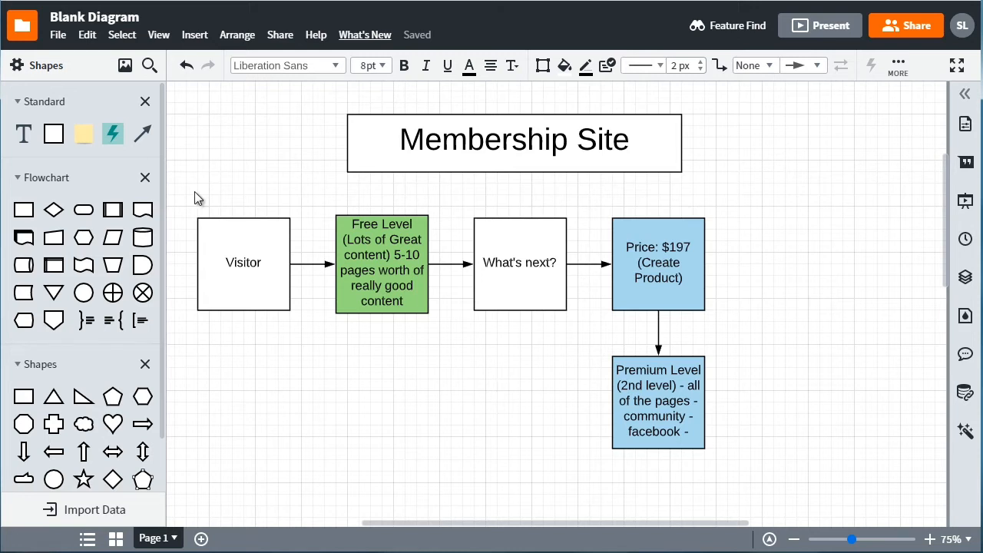
pyautogui.moveTo(195, 191); pyautogui.dragTo(487, 314)
pyautogui.click(548, 367)
pyautogui.click(676, 256)
pyautogui.click(691, 395)
pyautogui.click(548, 400)
pyautogui.moveTo(745, 238); pyautogui.dragTo(674, 374)
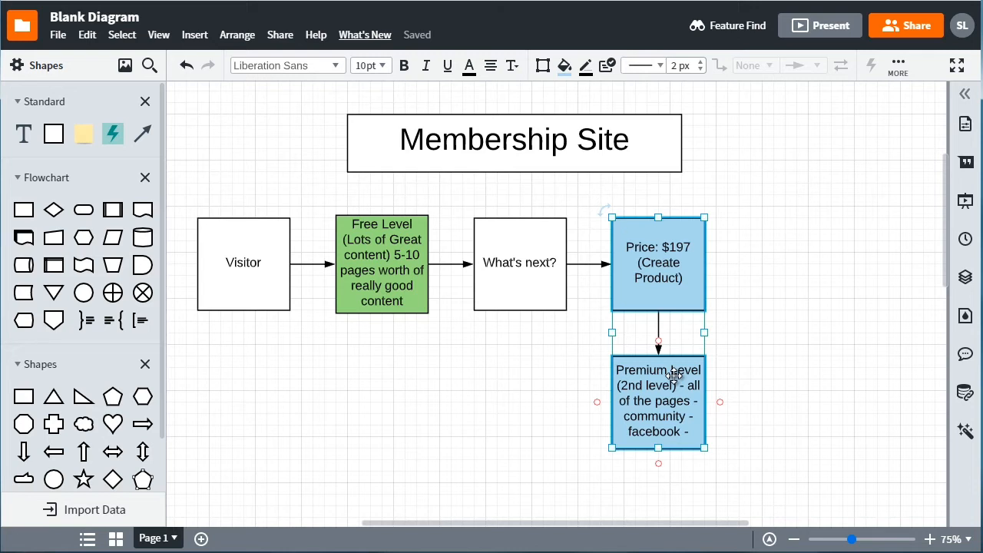
pyautogui.click(745, 251)
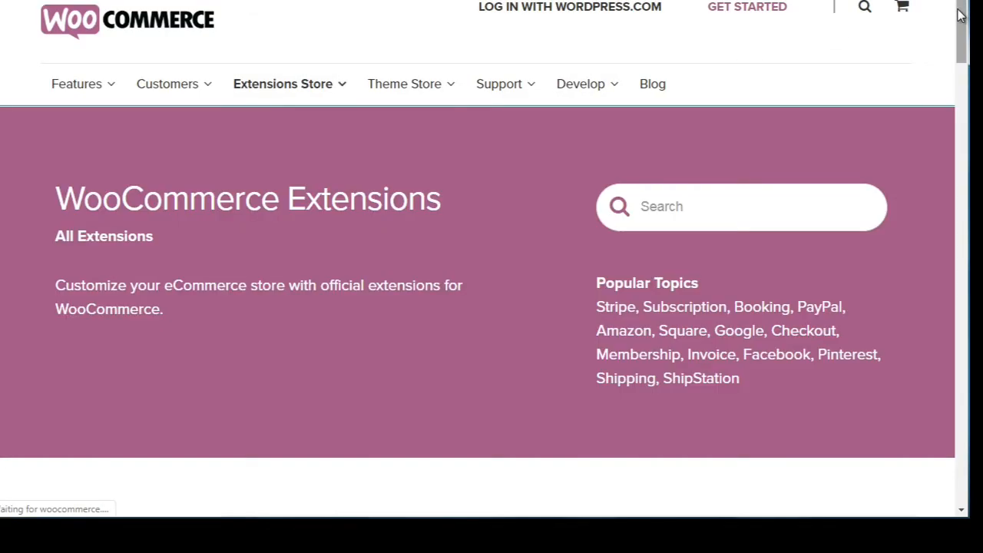
# - In the WooCommerce Extensions store, open the WooCommerce Memberships product page from the popular extensions
pyautogui.moveTo(958, 11); pyautogui.dragTo(962, 93)
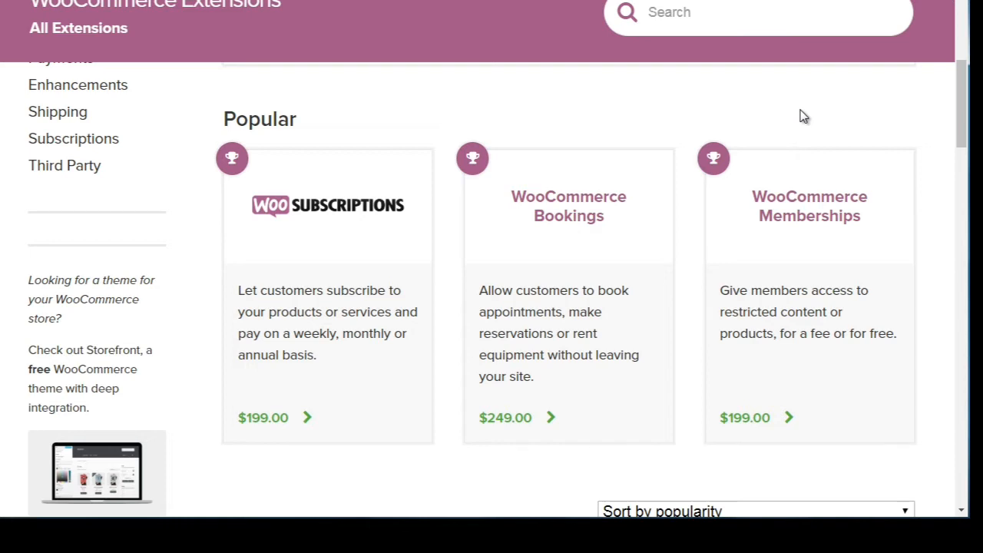
pyautogui.click(792, 198)
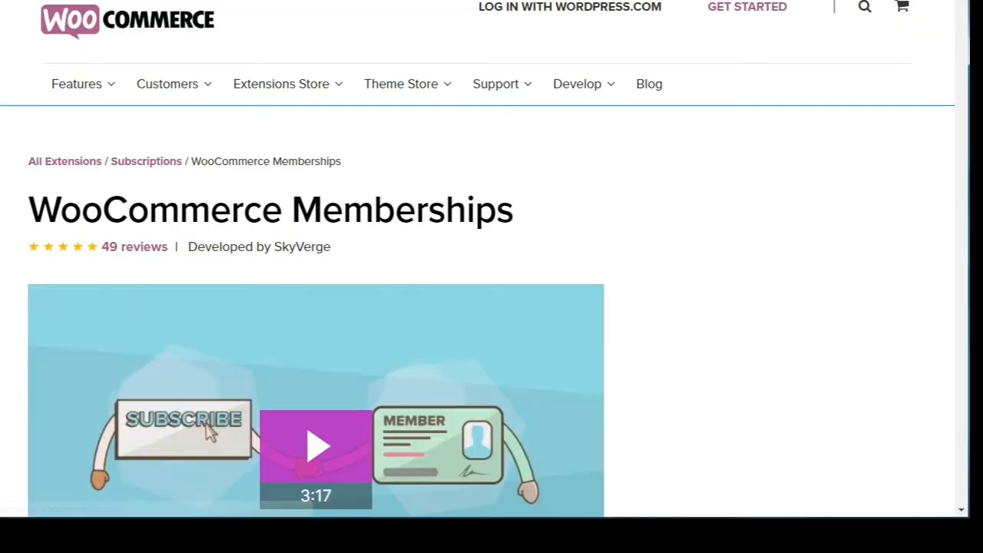
# - Read the WooCommerce Memberships requirements, introduction and section on selling or assigning memberships, including the example membership plan settings
pyautogui.scroll(-5, 967, 2)
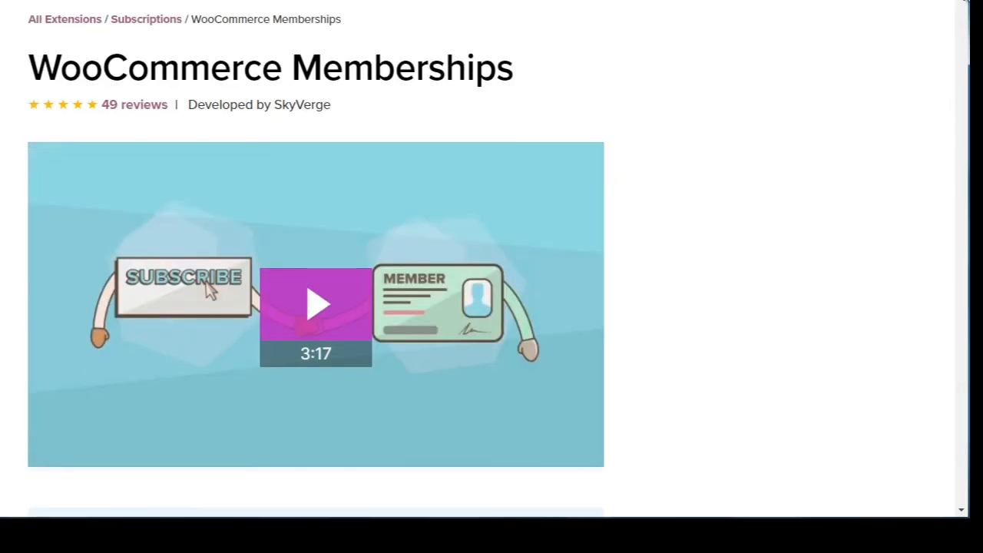
pyautogui.scroll(-3, 967, 2)
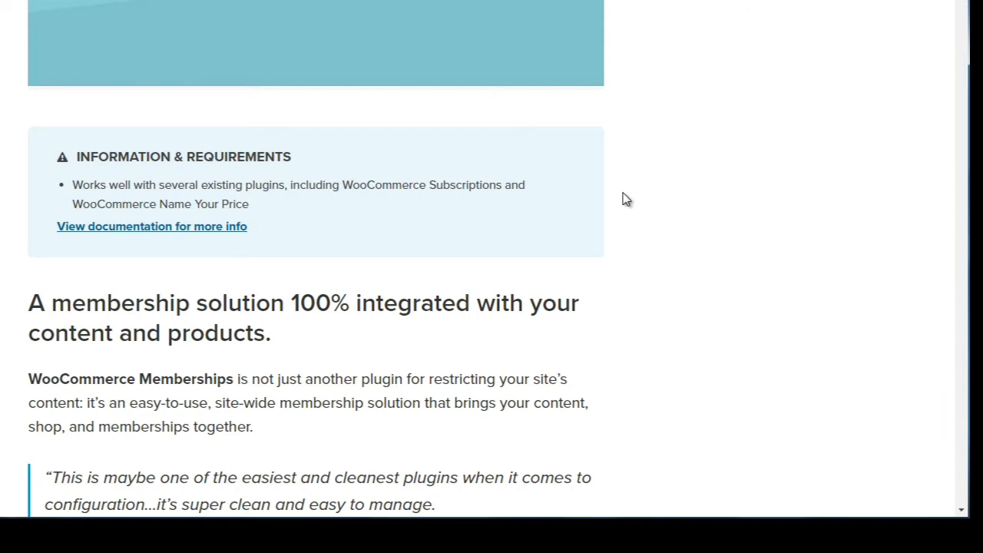
pyautogui.scroll(-5, 626, 200)
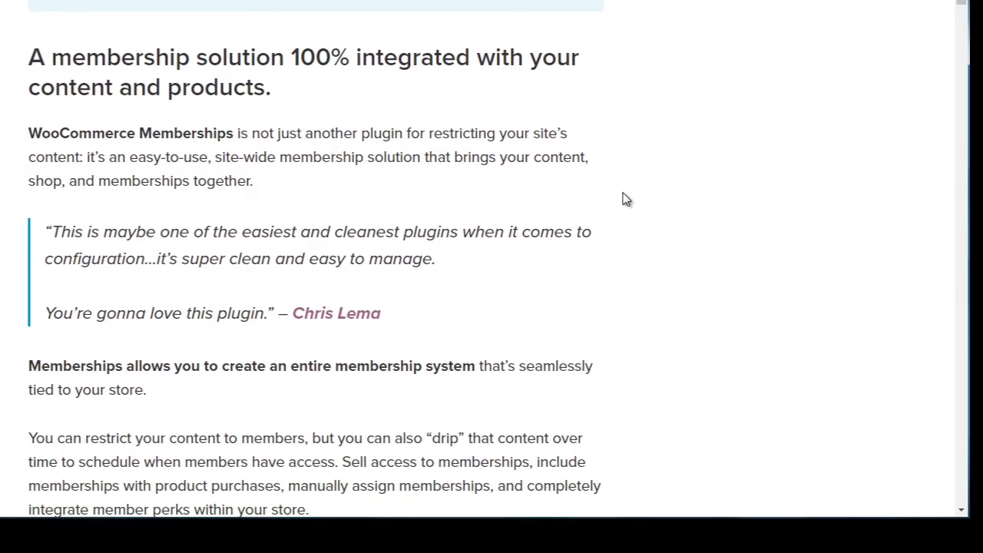
pyautogui.scroll(-4, 626, 199)
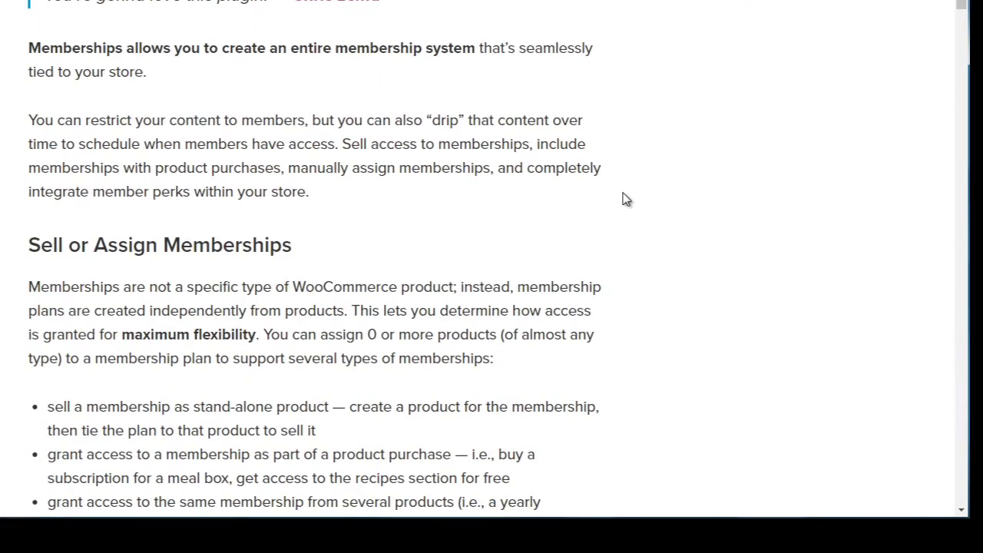
pyautogui.scroll(-4, 626, 199)
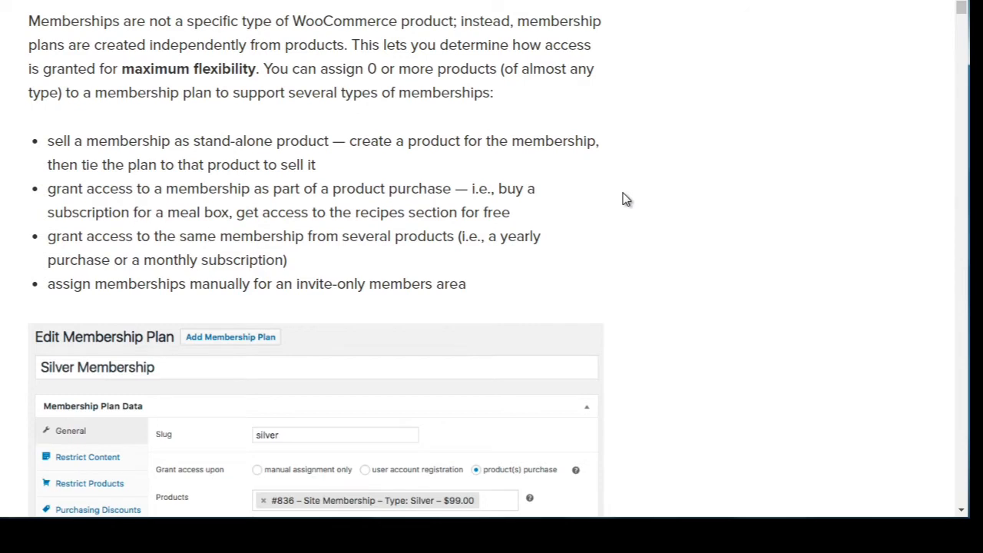
pyautogui.scroll(-3, 627, 200)
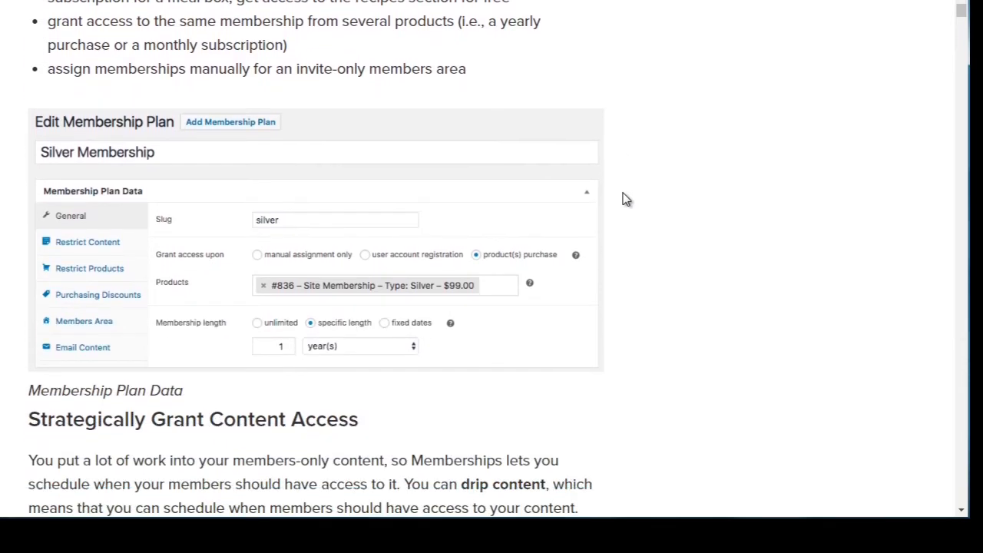
pyautogui.scroll(-3, 627, 200)
pyautogui.scroll(1, 626, 200)
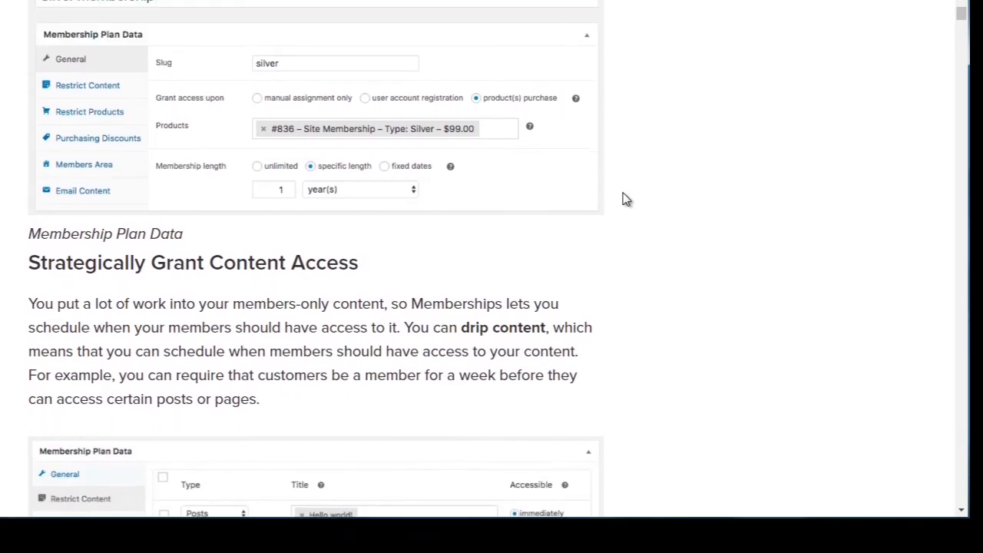
pyautogui.scroll(1, 627, 200)
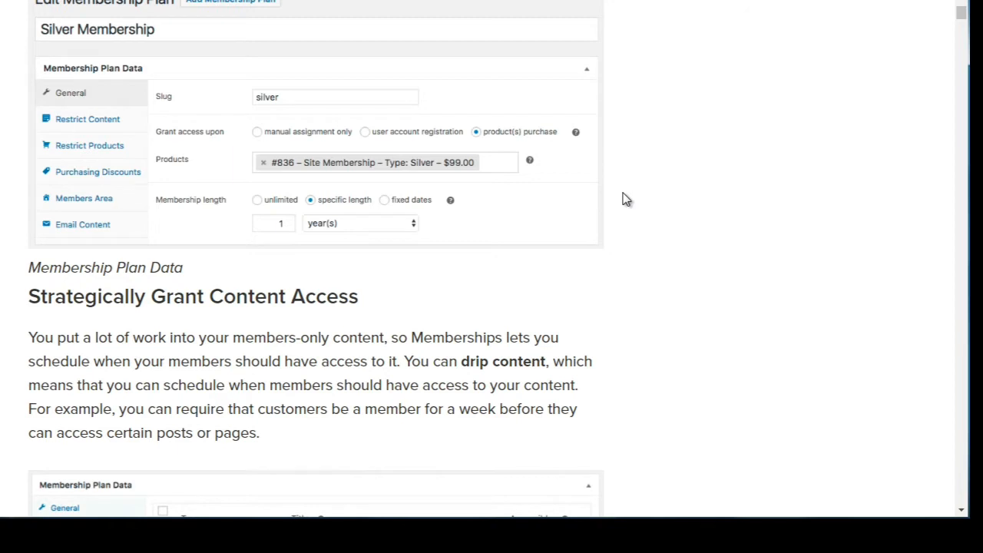
# - Examine the WooCommerce Memberships features for dripping content, restricting products, members-only free shipping, purchasing discounts and displaying member perks
pyautogui.scroll(-4, 626, 199)
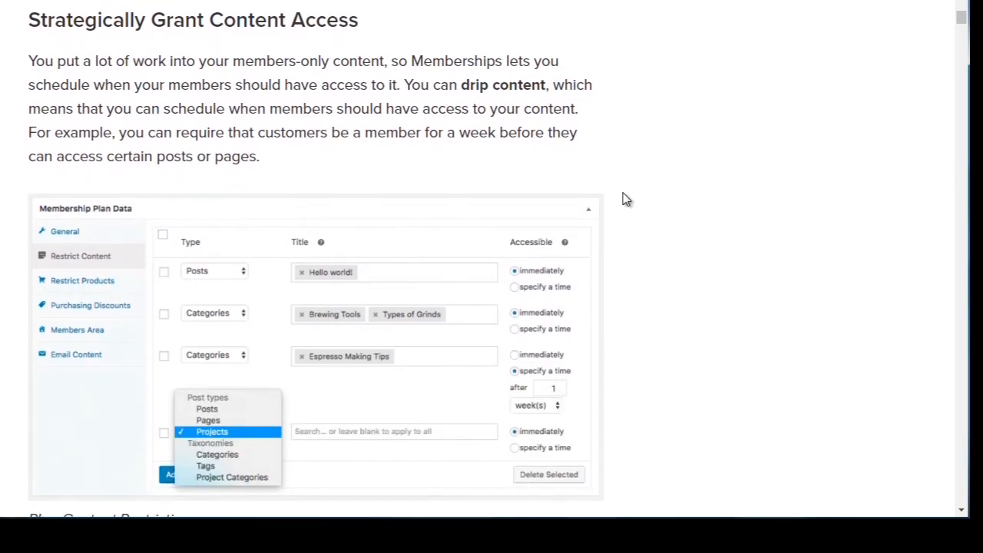
pyautogui.scroll(-3, 626, 199)
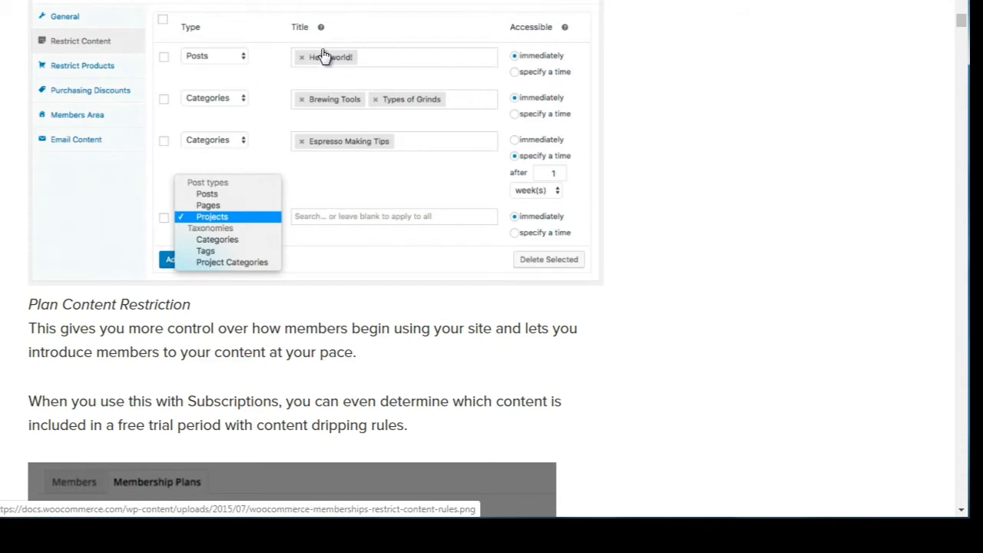
pyautogui.scroll(-1, 625, 122)
pyautogui.scroll(-6, 624, 122)
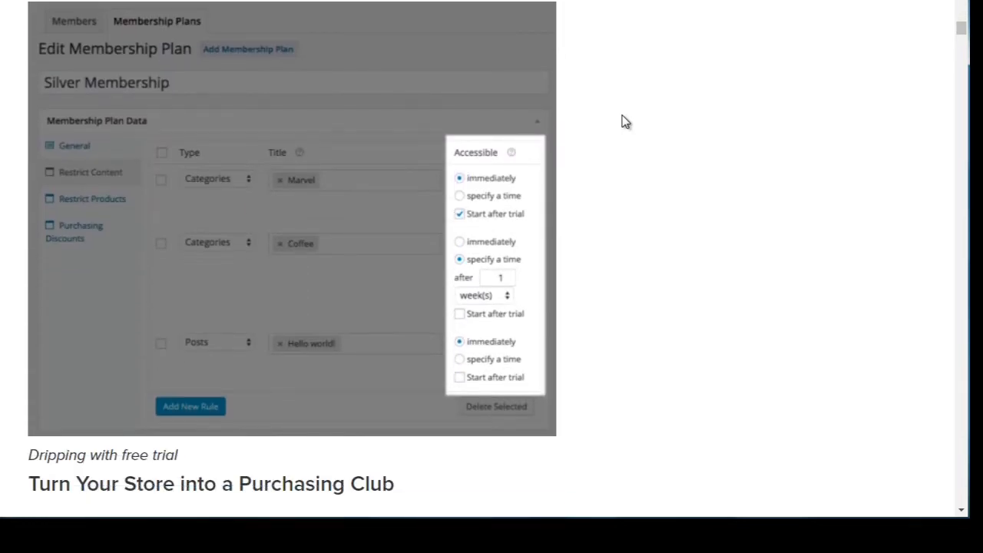
pyautogui.scroll(-5, 625, 121)
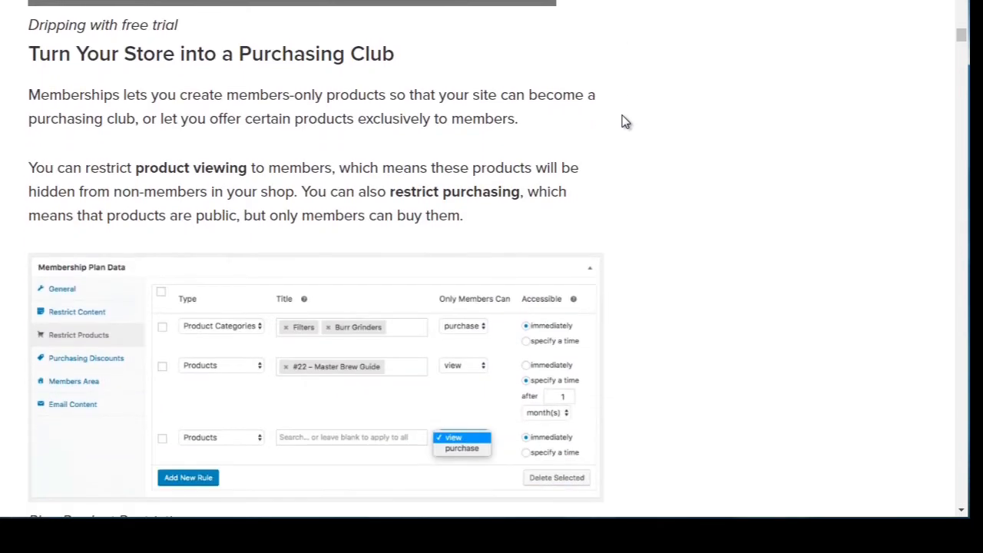
pyautogui.scroll(-1, 625, 121)
pyautogui.scroll(-5, 625, 121)
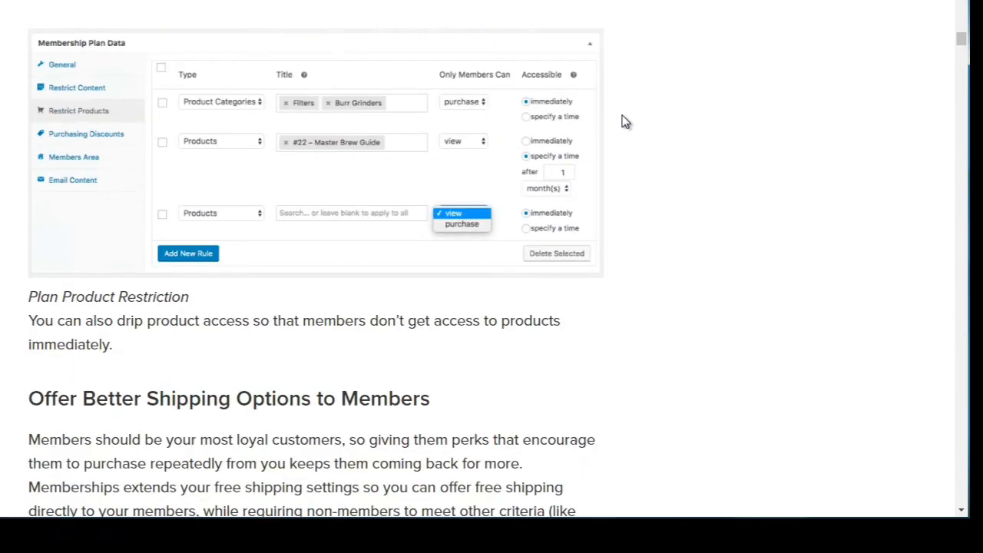
pyautogui.scroll(-3, 625, 121)
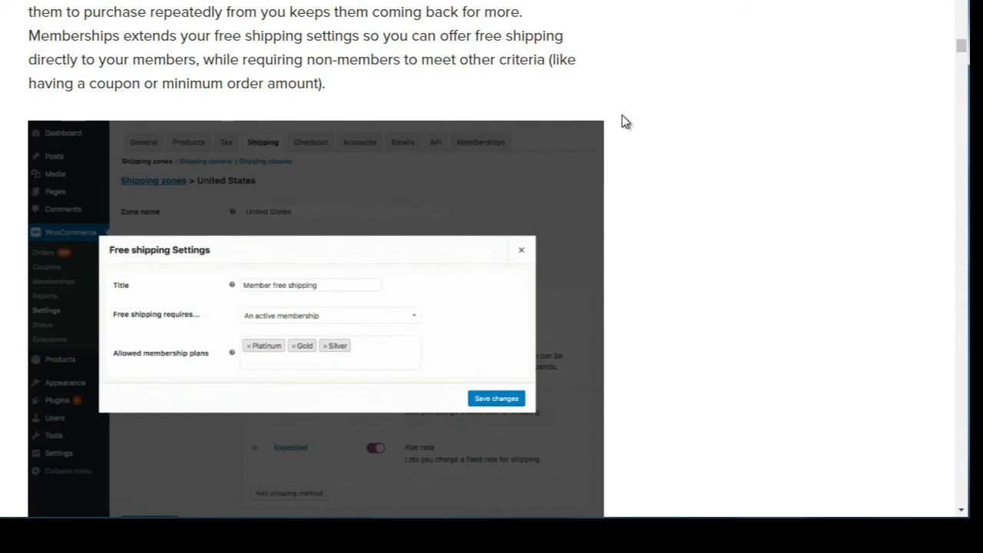
pyautogui.scroll(-7, 625, 121)
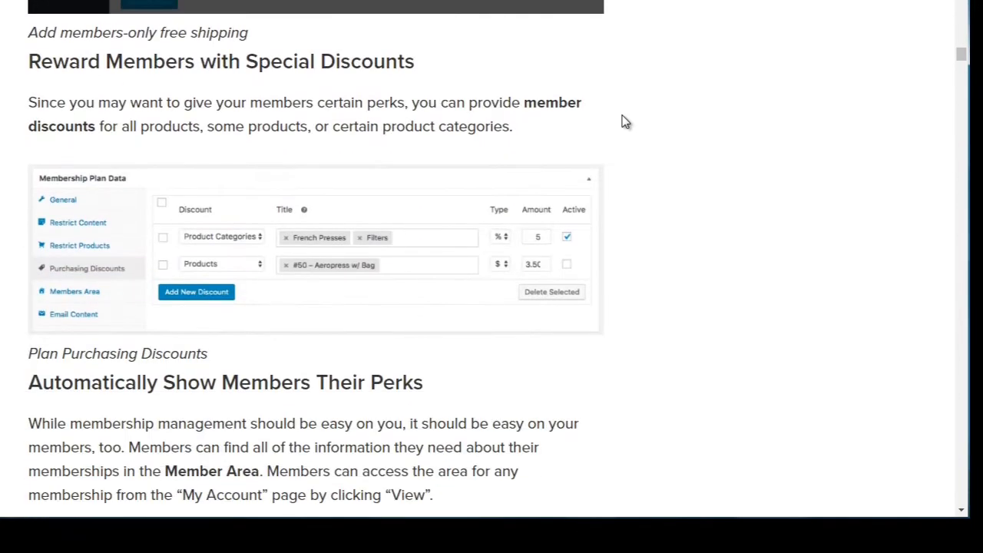
pyautogui.scroll(-2, 625, 121)
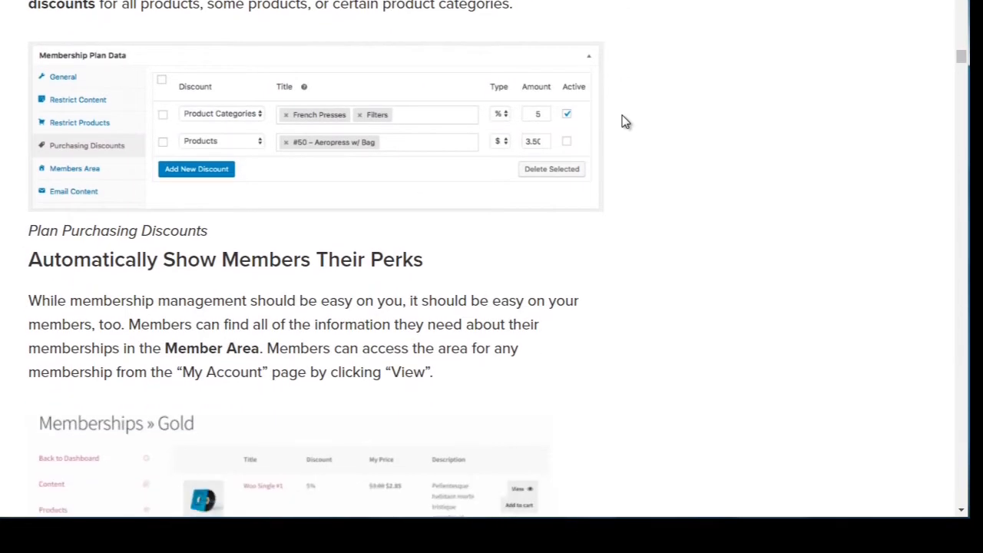
# - Examine the WooCommerce Memberships sections on the Member Area, importing or exporting members, membership notes, reminder emails and getting started
pyautogui.scroll(-4, 625, 121)
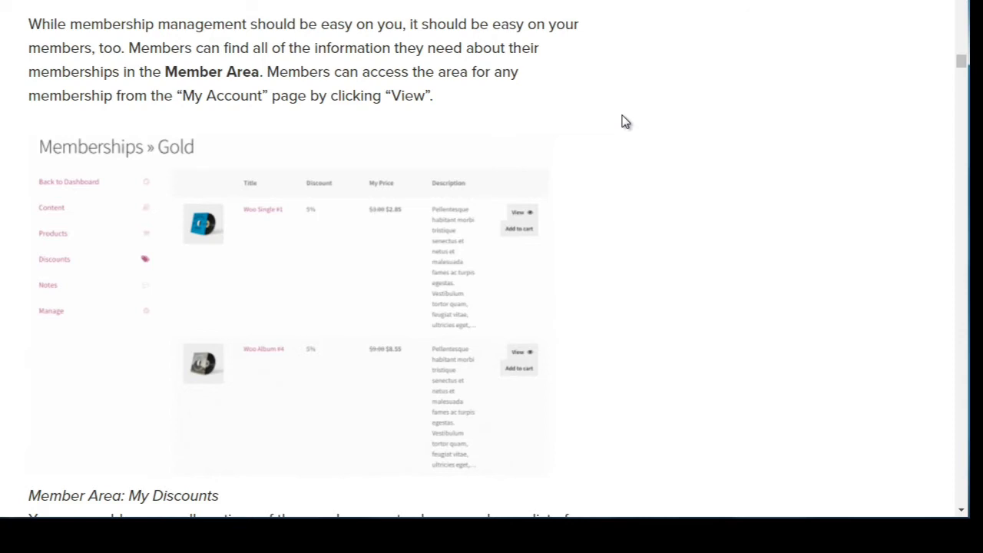
pyautogui.scroll(-4, 625, 121)
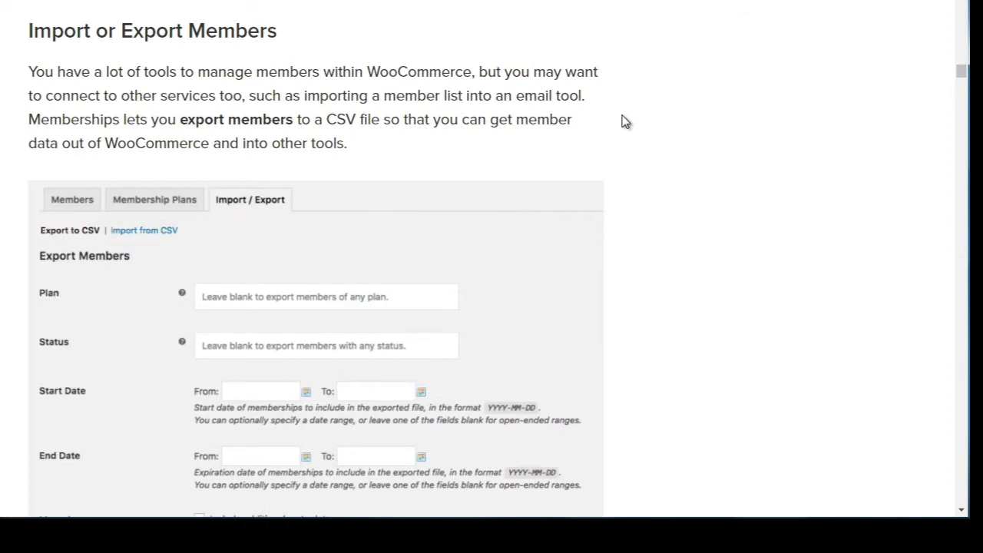
pyautogui.scroll(-1, 624, 121)
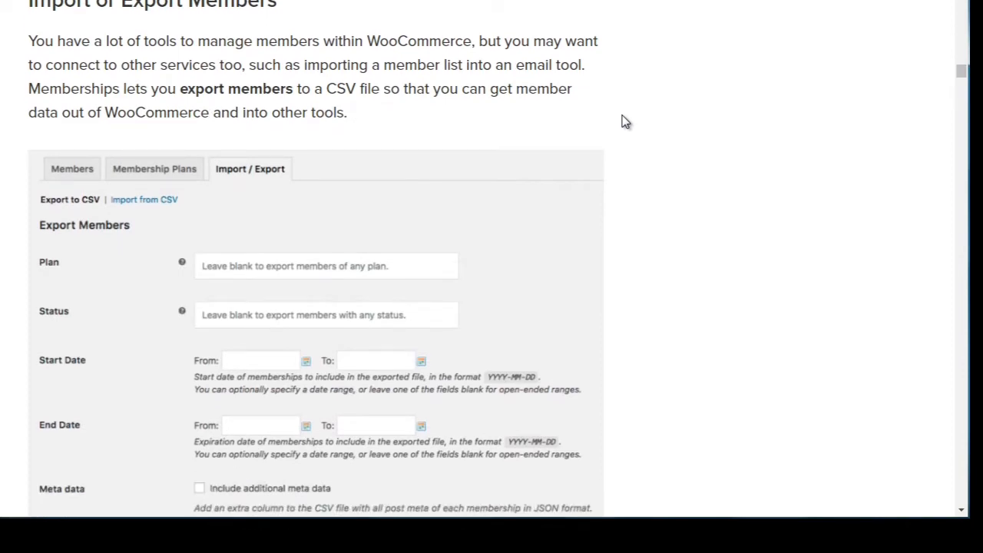
pyautogui.scroll(-10, 624, 121)
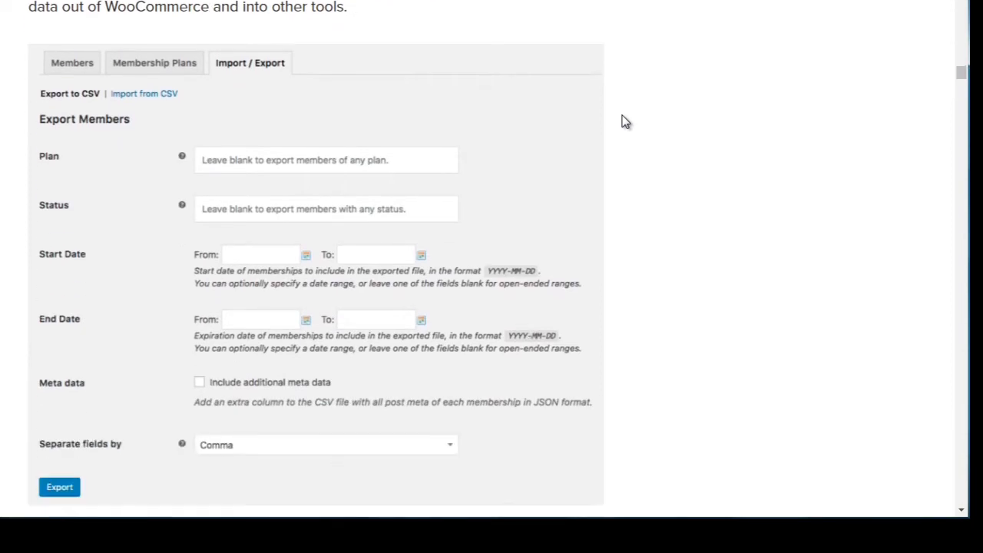
pyautogui.scroll(-4, 624, 122)
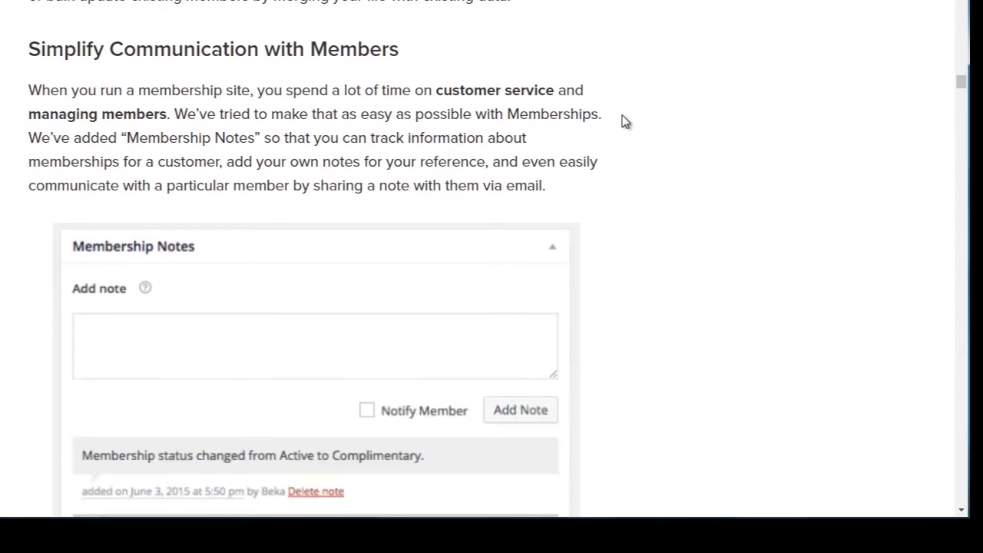
pyautogui.scroll(-13, 624, 122)
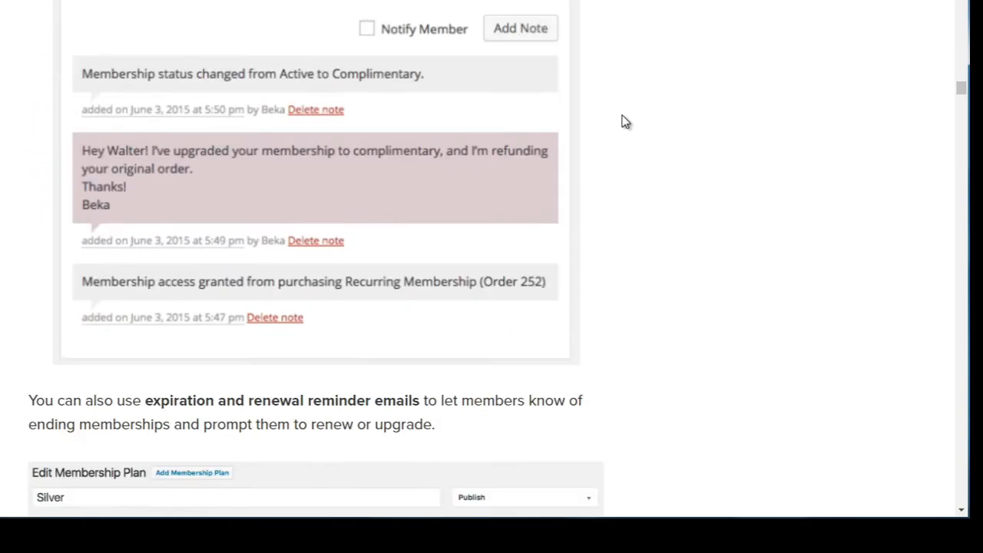
pyautogui.scroll(-20, 624, 122)
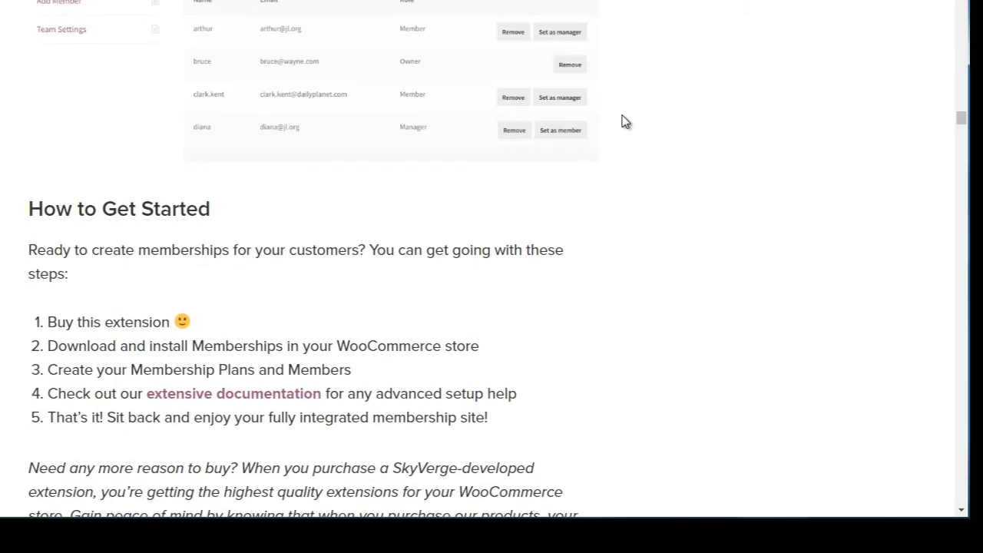
pyautogui.scroll(20, 624, 121)
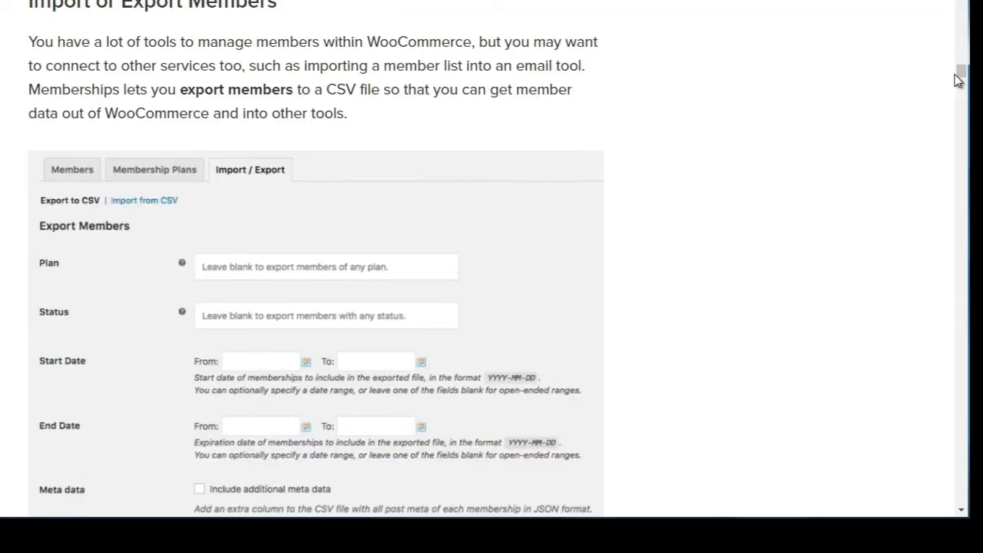
pyautogui.moveTo(961, 74); pyautogui.dragTo(962, 4)
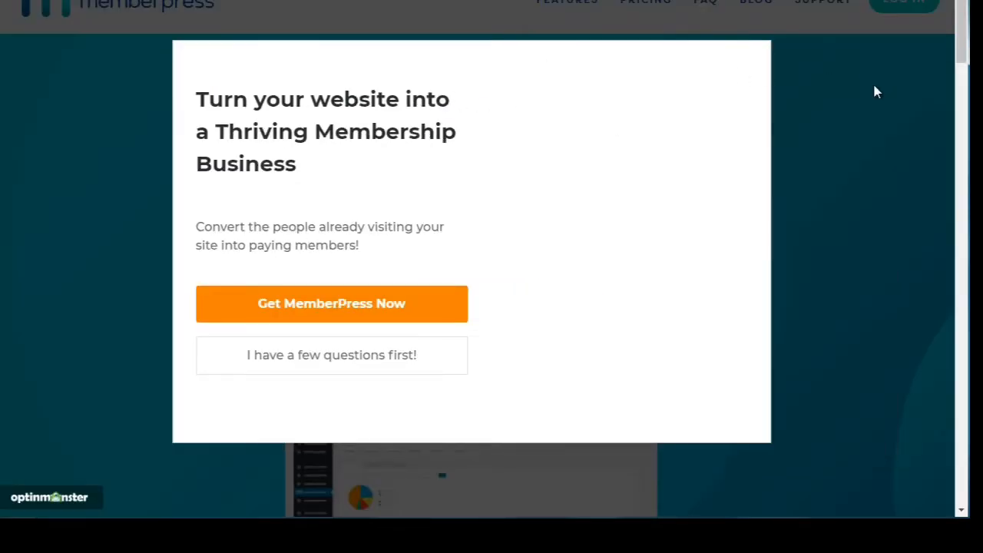
# - On the MemberPress home page, dismiss the promotional popup and skim the page down to the included integrations
pyautogui.click(830, 93)
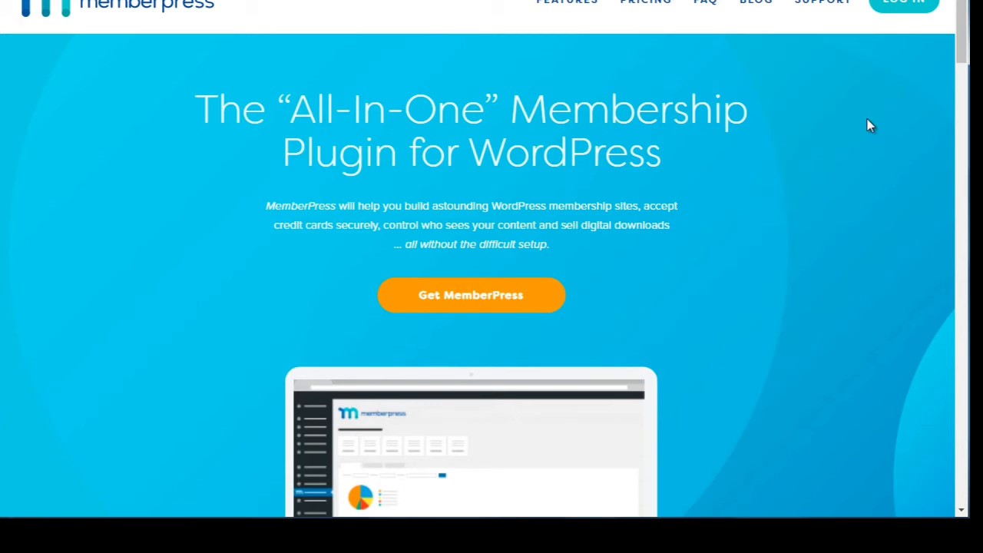
pyautogui.moveTo(959, 32); pyautogui.dragTo(961, 373)
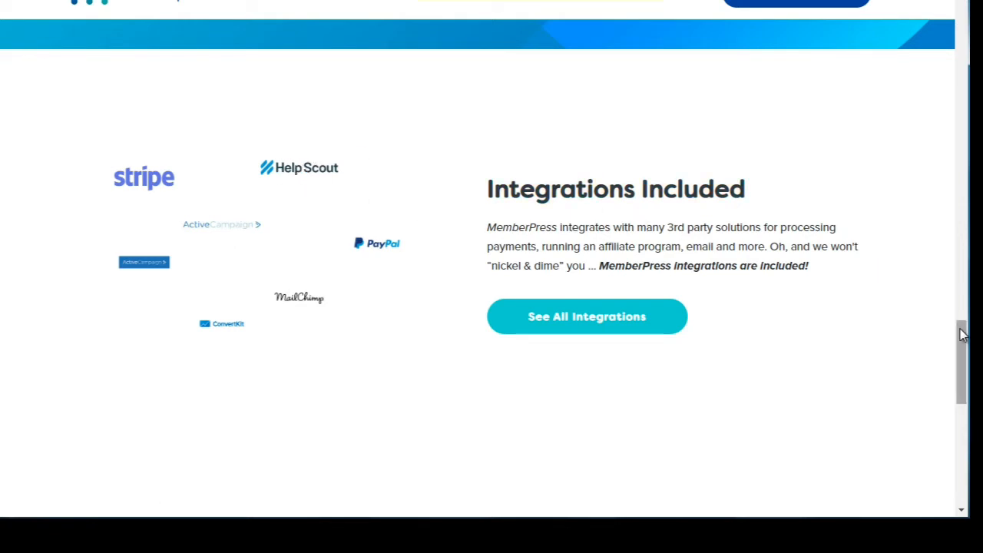
pyautogui.moveTo(961, 333); pyautogui.dragTo(965, 10)
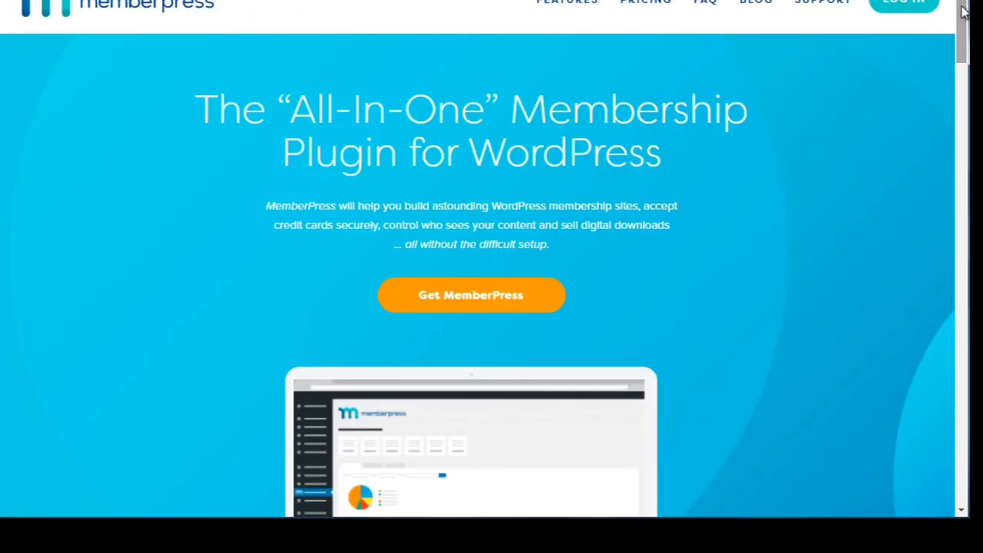
# - Open the MemberPress features page and read about setup, access rules, forums, coupons, security, pricing pages, themes, content dripping, payments, support and extensibility
pyautogui.click(567, 3)
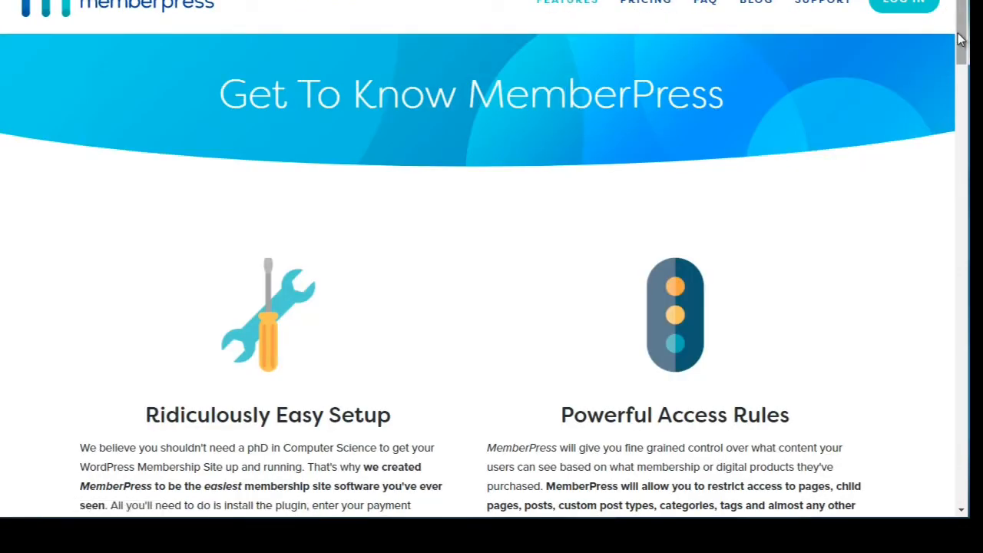
pyautogui.moveTo(960, 40); pyautogui.dragTo(965, 71)
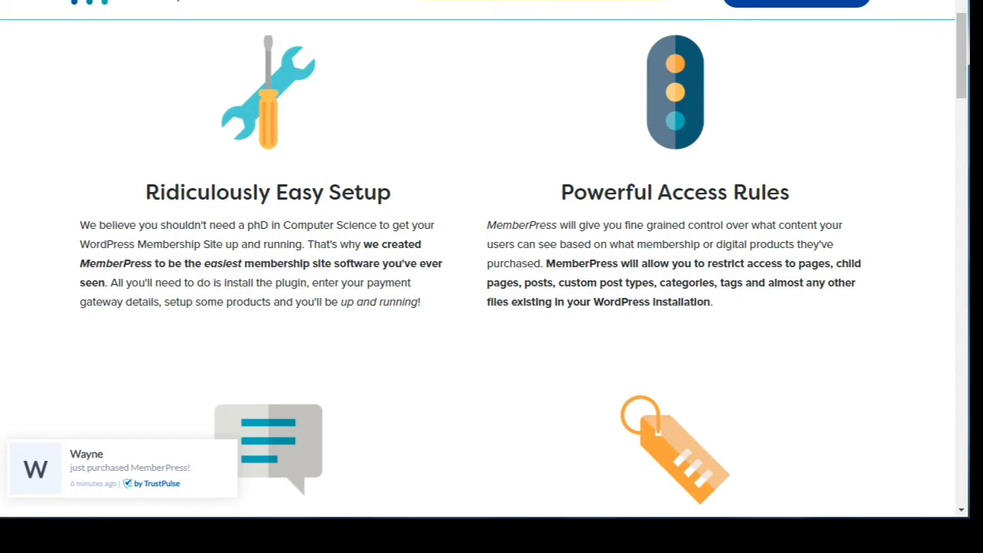
pyautogui.moveTo(965, 84); pyautogui.dragTo(965, 136)
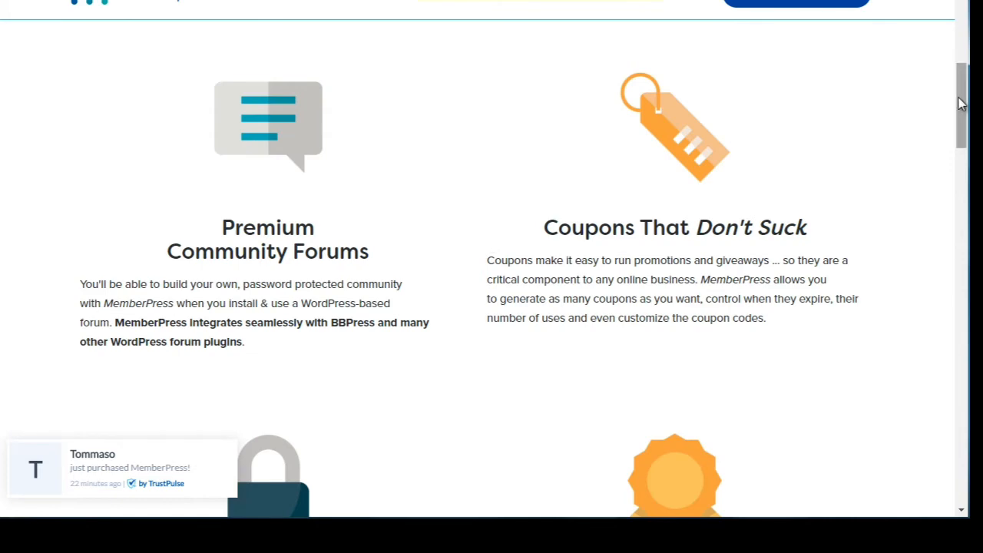
pyautogui.moveTo(959, 99)
pyautogui.mouseDown()
pyautogui.moveTo(963, 158)
pyautogui.moveTo(958, 101)
pyautogui.mouseUp()
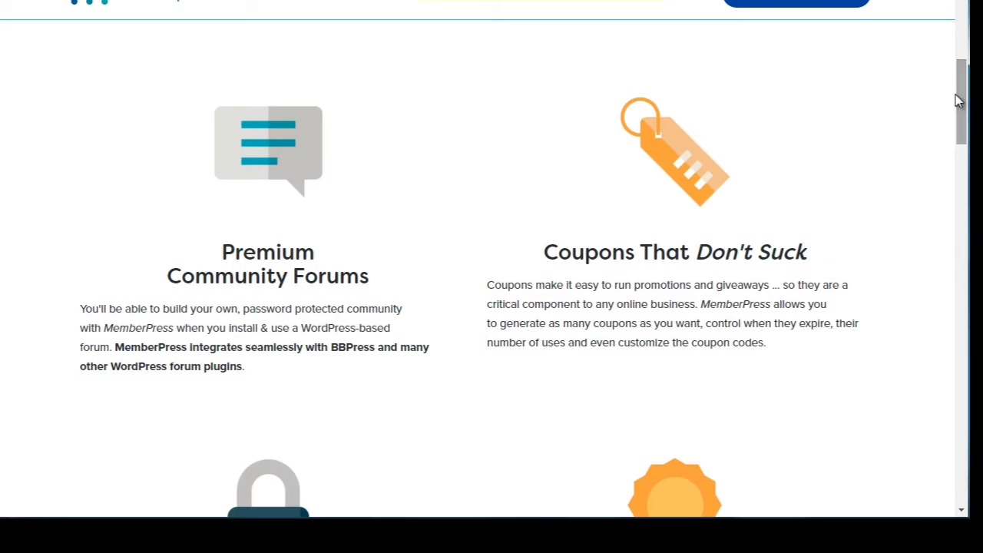
pyautogui.moveTo(958, 101); pyautogui.dragTo(964, 124)
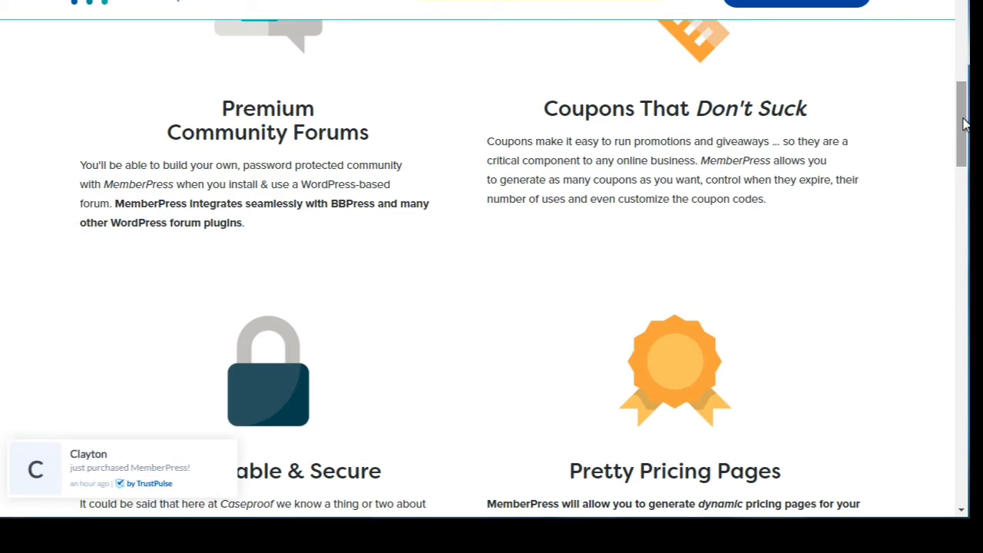
pyautogui.moveTo(965, 123); pyautogui.dragTo(965, 160)
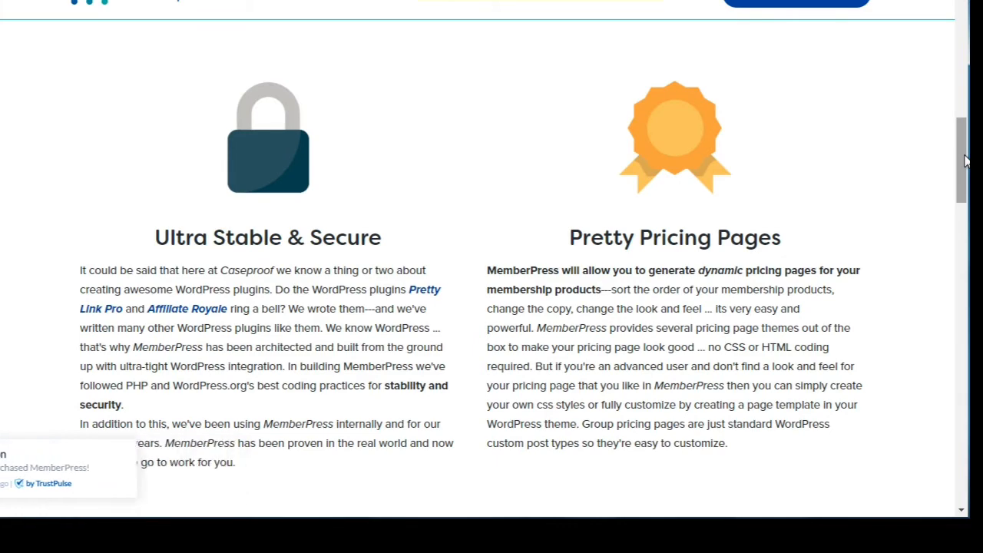
pyautogui.moveTo(965, 159); pyautogui.dragTo(966, 235)
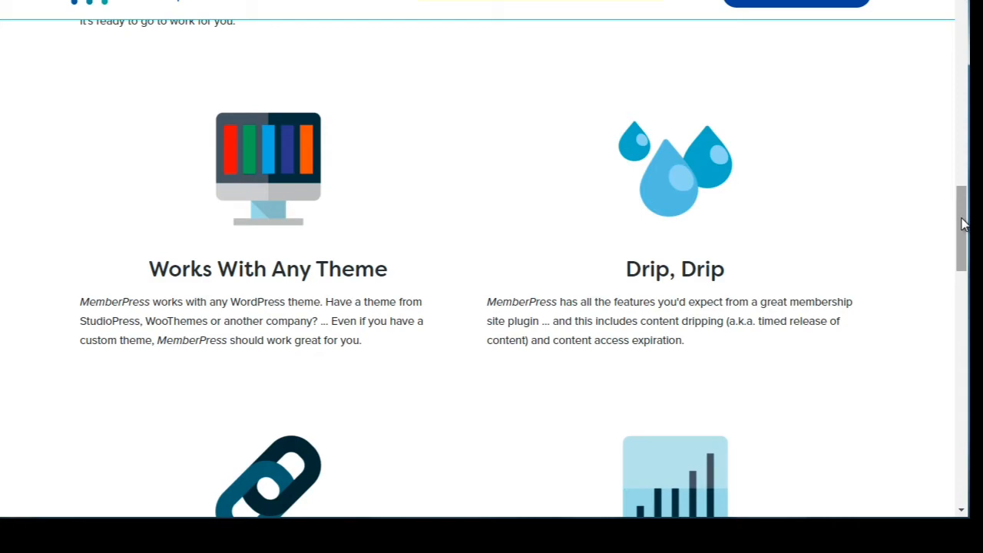
pyautogui.moveTo(964, 223); pyautogui.dragTo(965, 423)
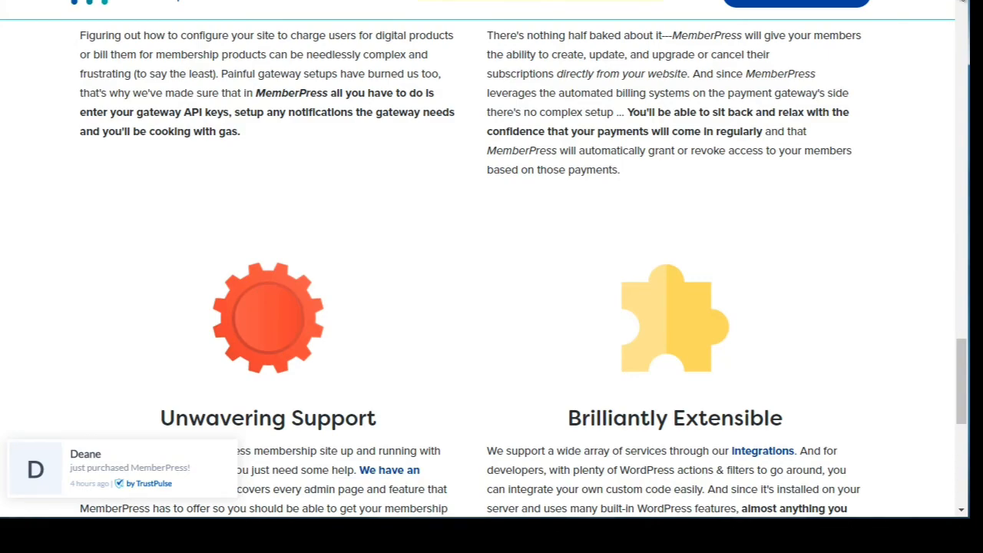
# - Open the MemberPress pricing page and compare the Pro, Plus and Basic plans
pyautogui.scroll(20, 477, 258)
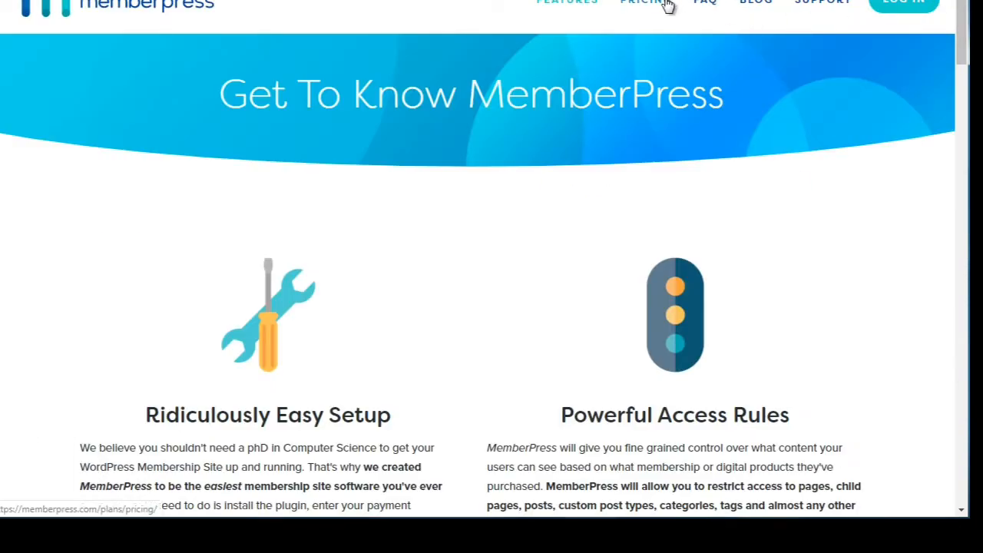
pyautogui.click(666, 3)
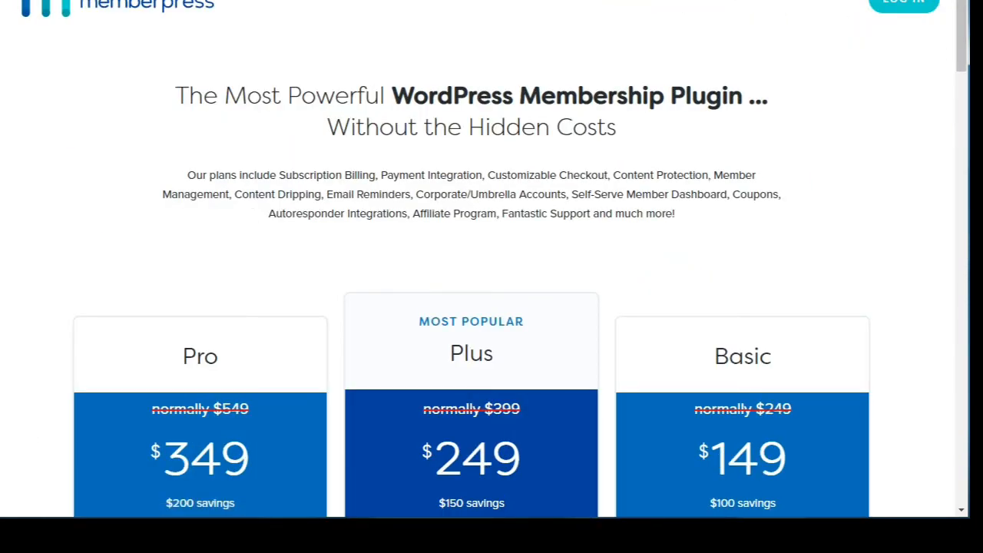
pyautogui.moveTo(964, 35); pyautogui.dragTo(966, 105)
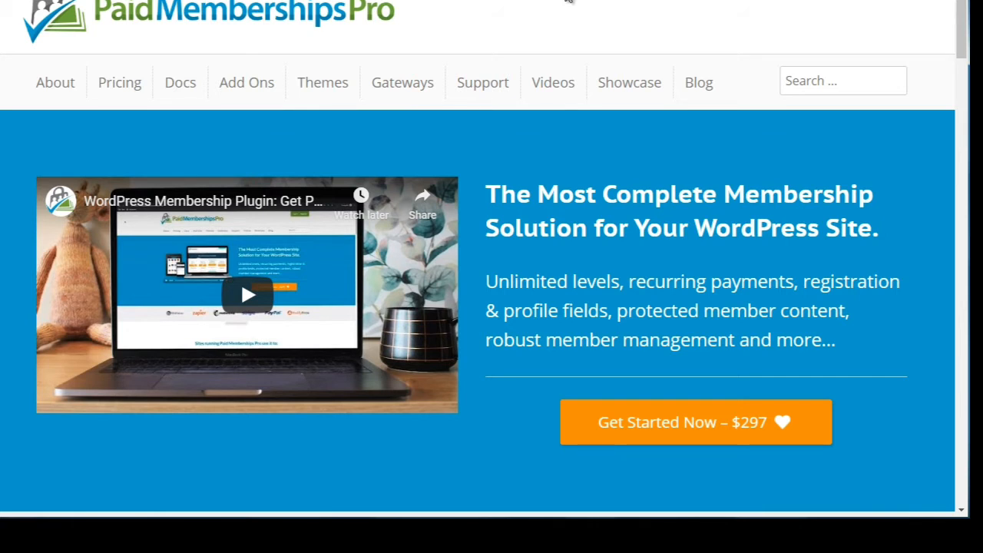
# - Review the Paid Memberships Pro home page, including its overview of membership levels, payment gateways, content restriction and add-ons
pyautogui.moveTo(964, 5); pyautogui.dragTo(958, 271)
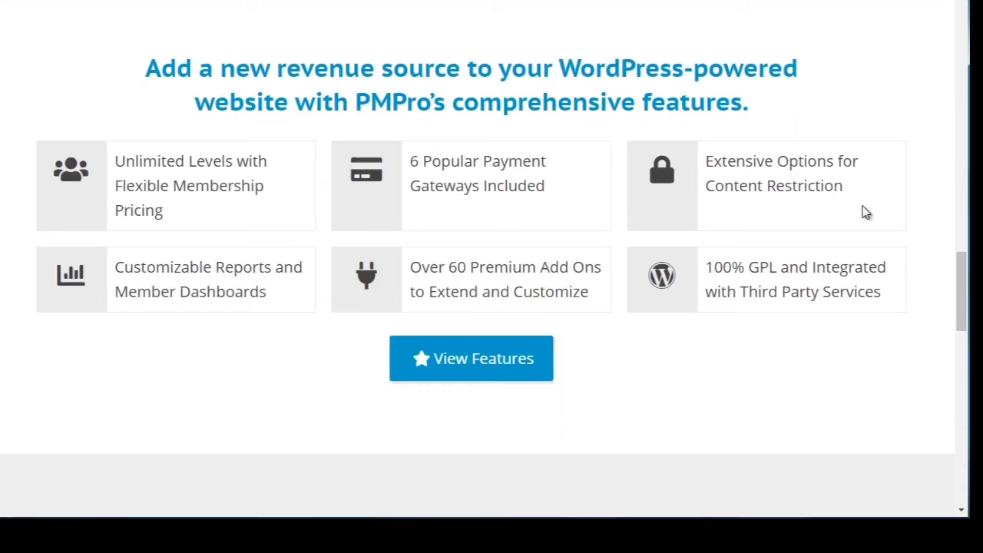
pyautogui.moveTo(960, 269); pyautogui.dragTo(967, 352)
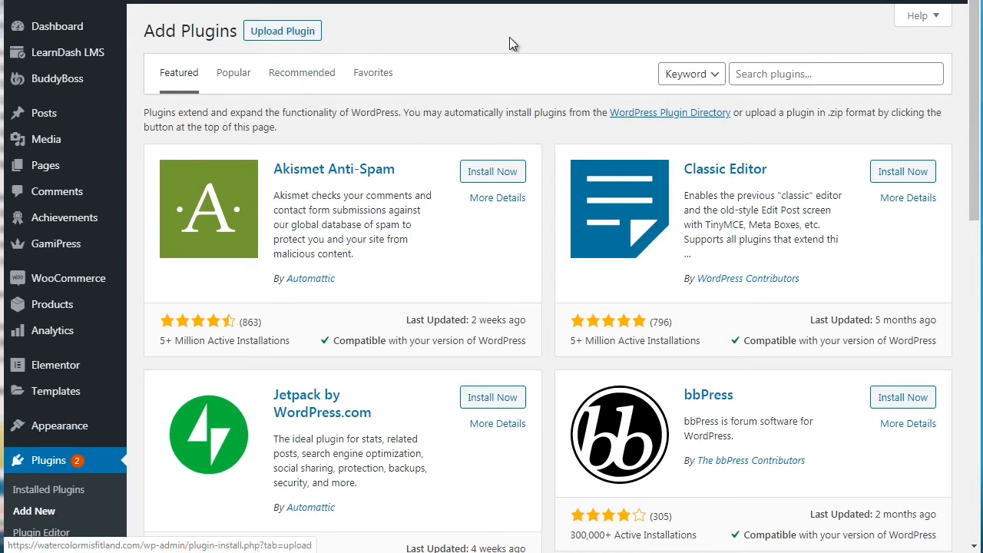
# - On the WordPress Add Plugins page, search the plugin directory for "woocommerce"
pyautogui.click(746, 74)
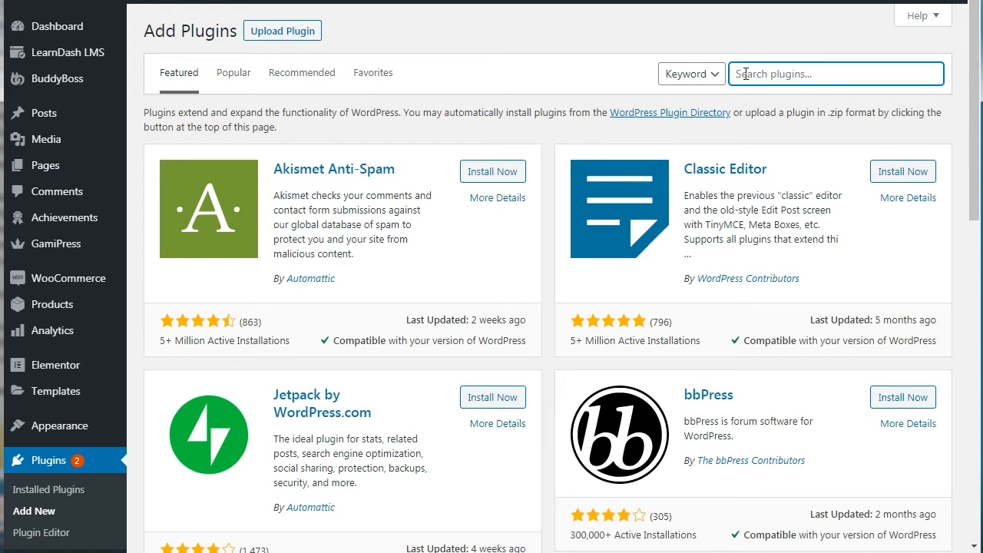
pyautogui.write('woocommerce')
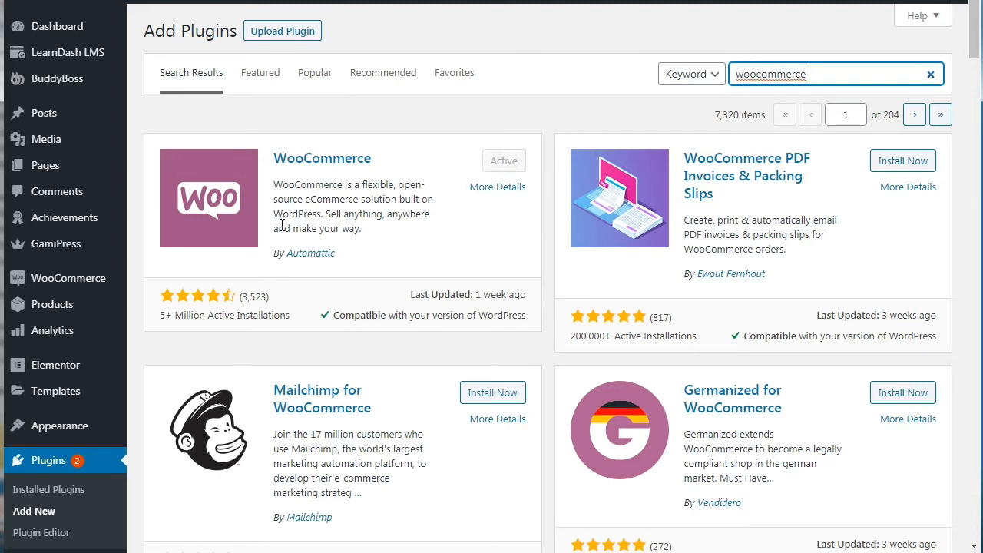
# - Review the WooCommerce settings for Memberships, Products, Payments, Accounts & Privacy and Emails
pyautogui.moveTo(55, 289)
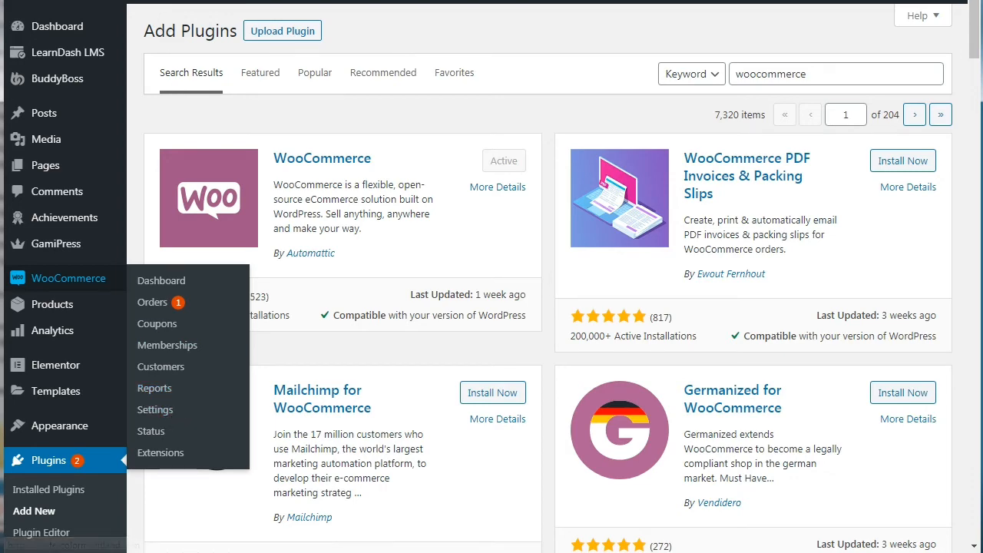
pyautogui.hotkey('ctrl', 'Tab')
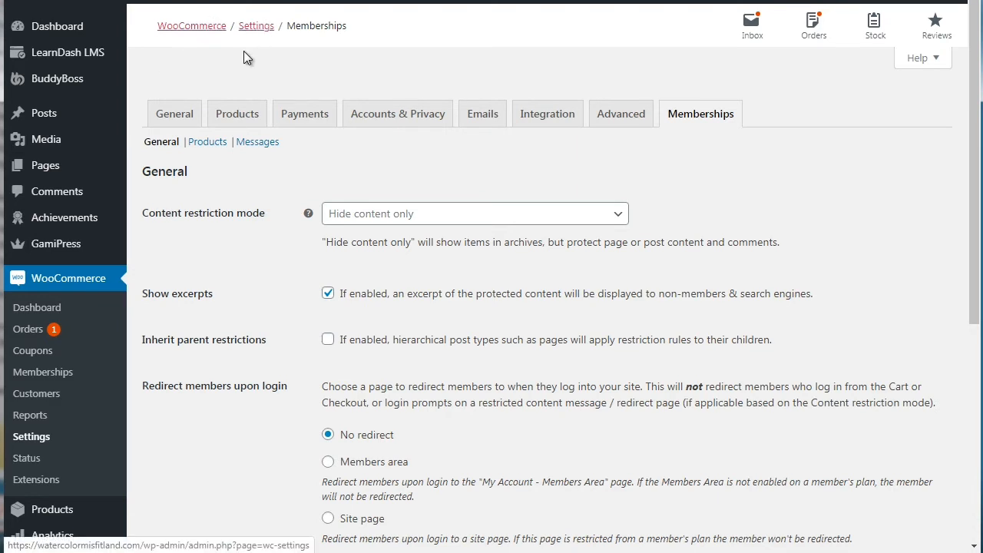
pyautogui.click(239, 114)
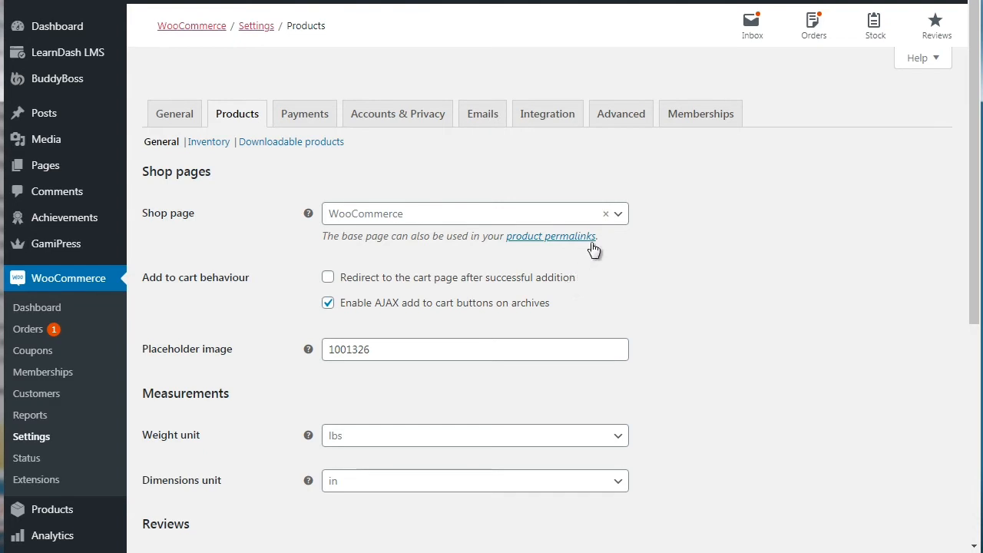
pyautogui.click(306, 116)
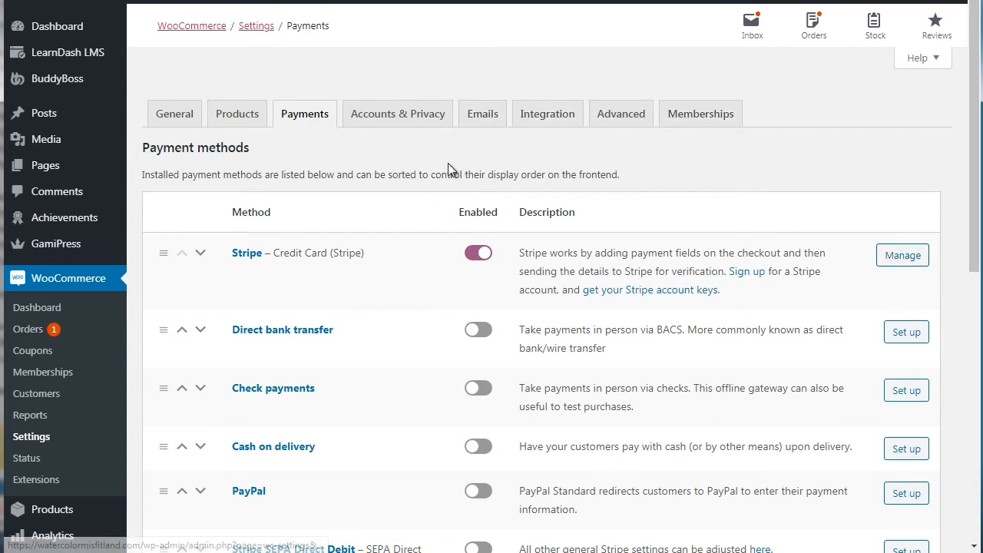
pyautogui.click(405, 119)
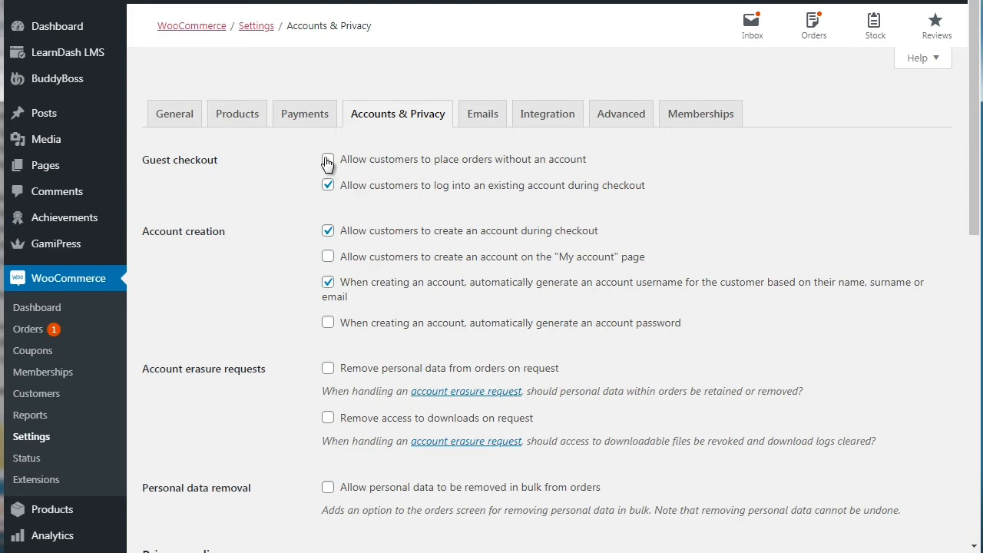
pyautogui.click(484, 121)
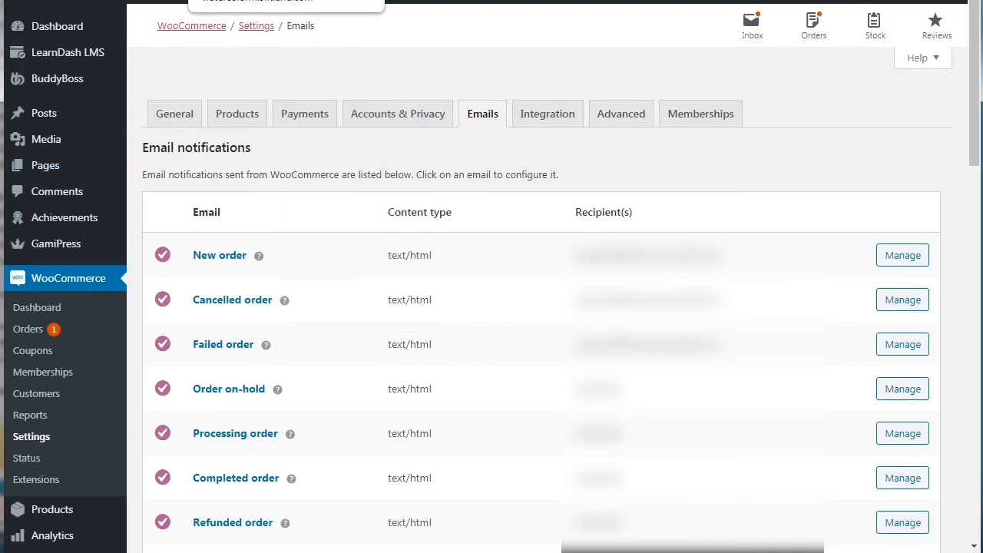
# - Return to the Add Plugins page and open the form for uploading a plugin in .zip format
pyautogui.click(230, 2)
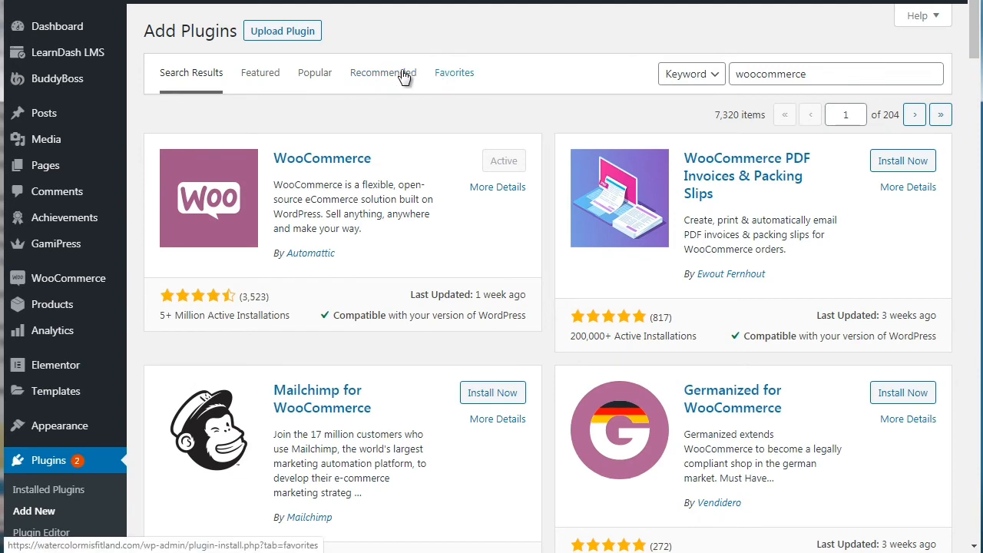
pyautogui.click(296, 38)
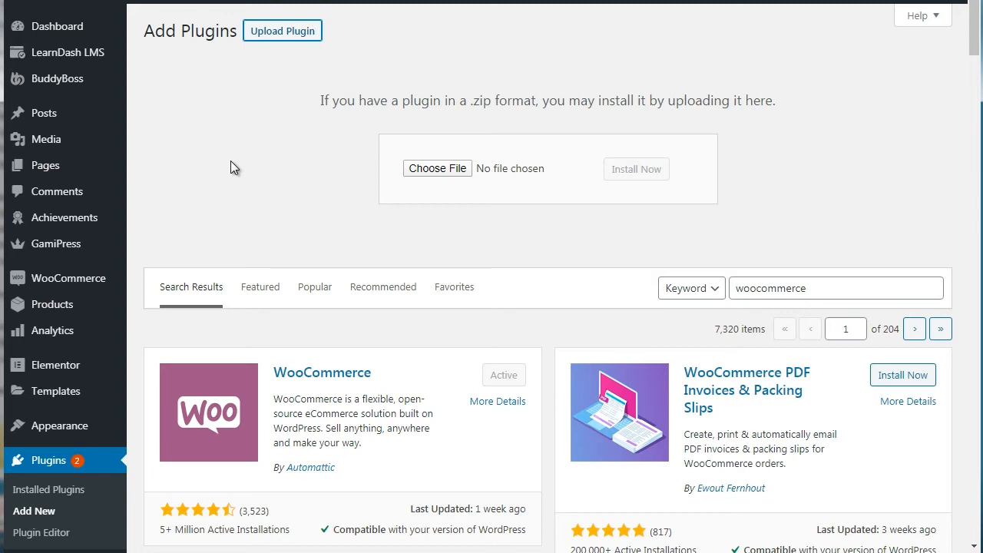
# - Open the Memberships section of the WooCommerce settings and review its general content restriction and login redirect options
pyautogui.moveTo(103, 279)
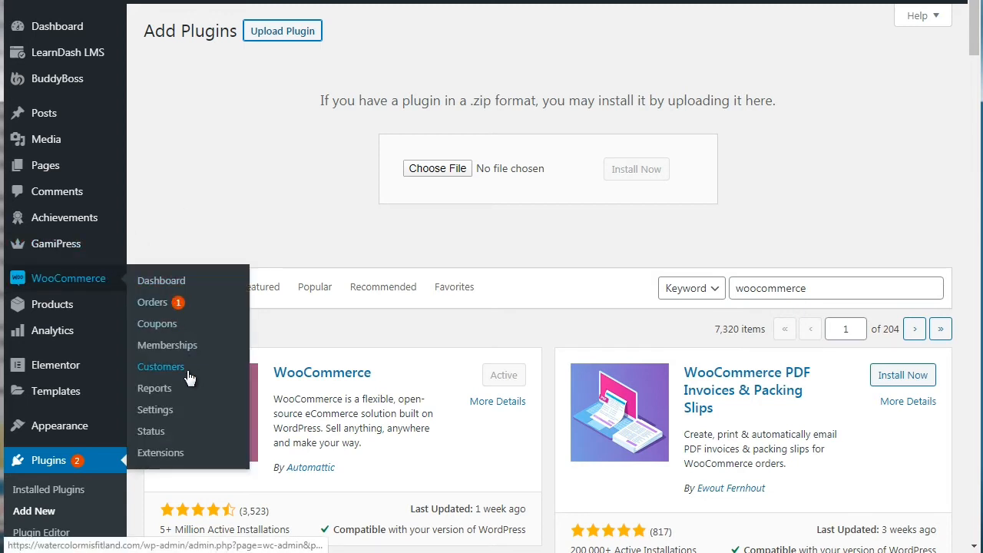
pyautogui.click(174, 409)
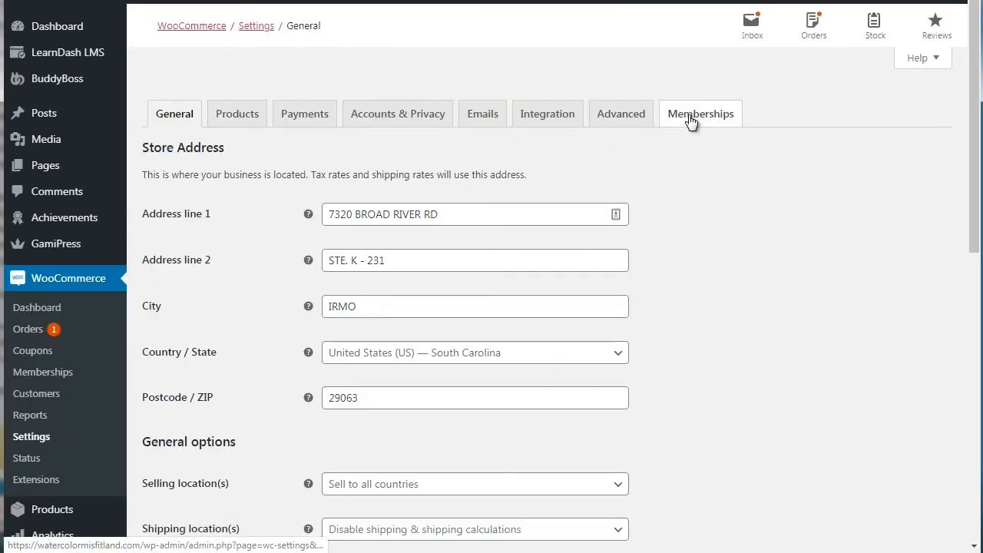
pyautogui.click(692, 120)
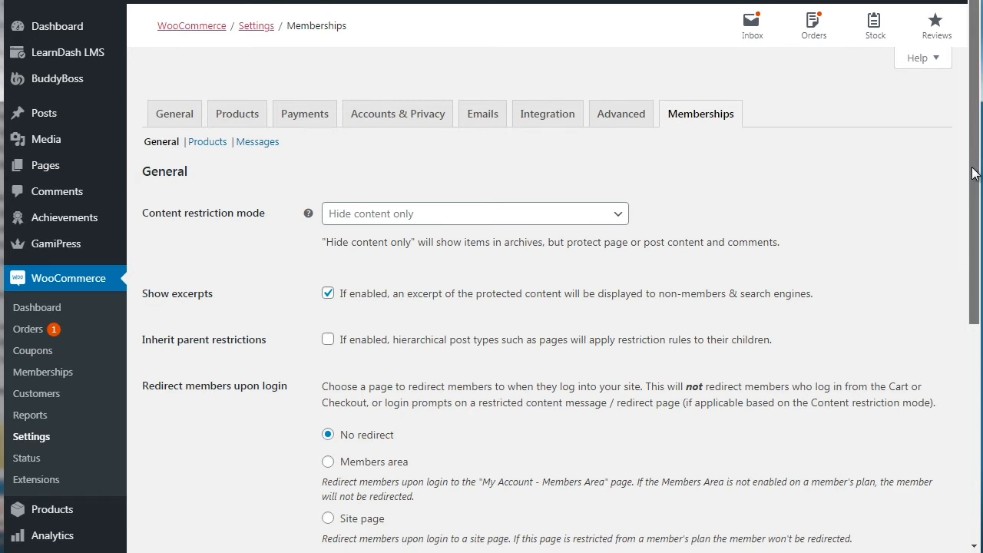
pyautogui.moveTo(972, 172); pyautogui.dragTo(978, 223)
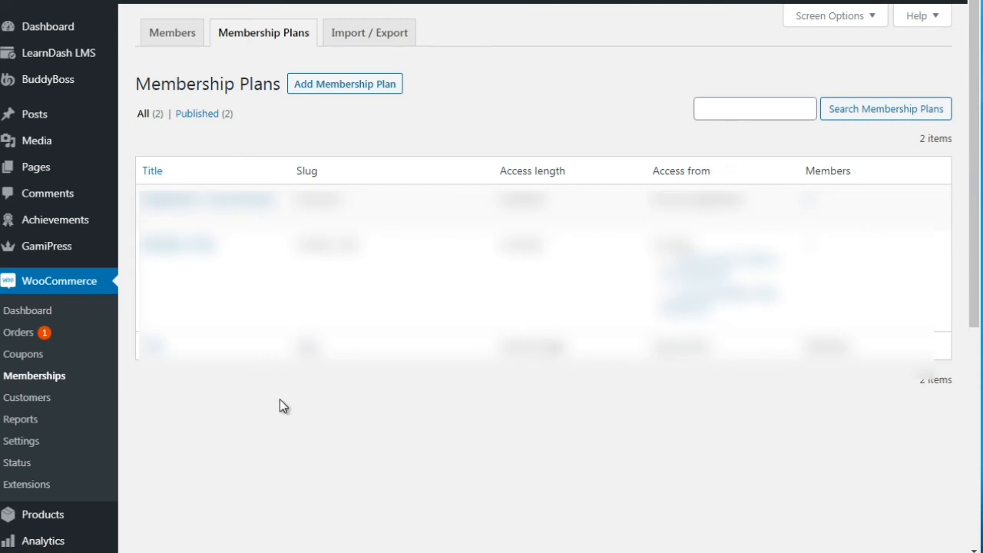
# - Add a new membership plan titled "Free Level 2" with the slug "free-level-2-test"
pyautogui.click(356, 87)
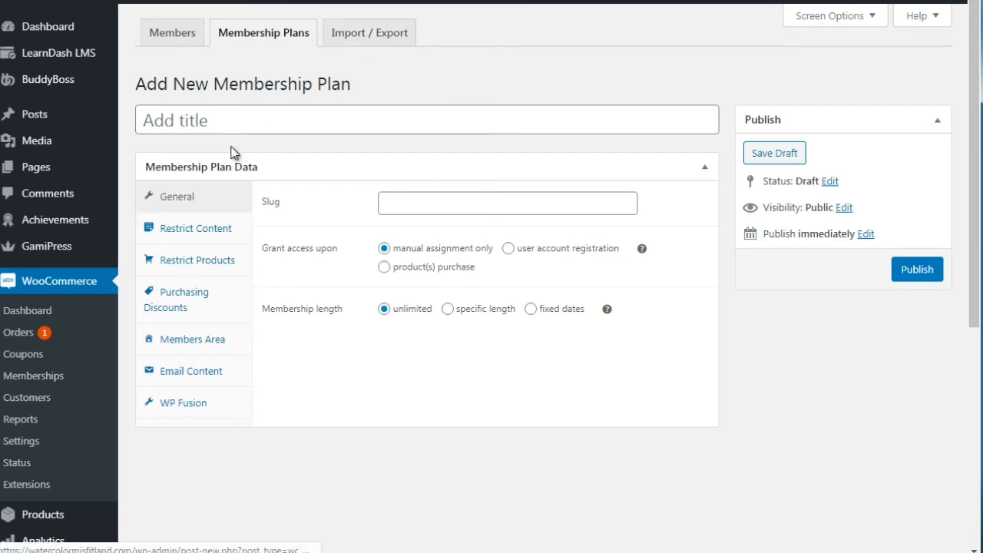
pyautogui.click(233, 120)
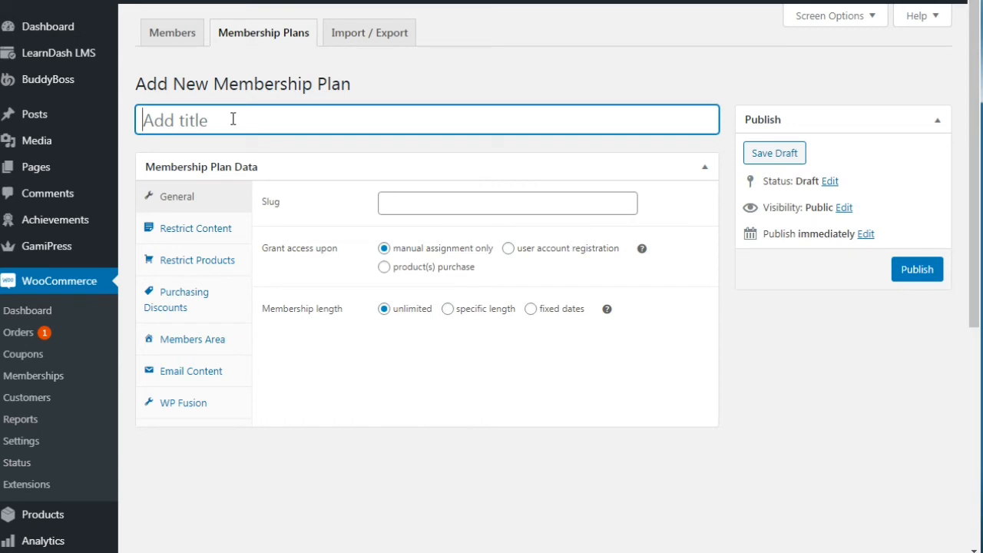
pyautogui.write('Free L')
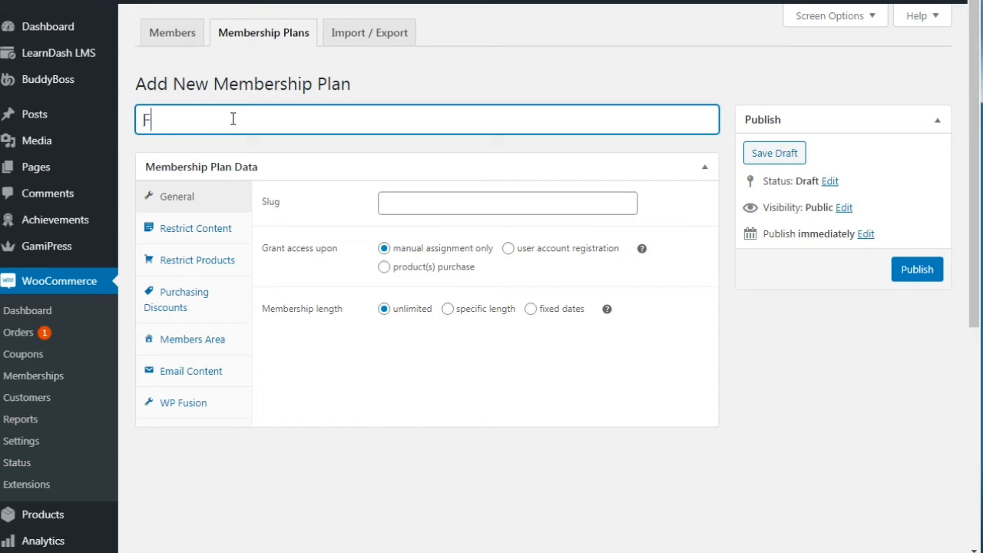
pyautogui.write('evel 2')
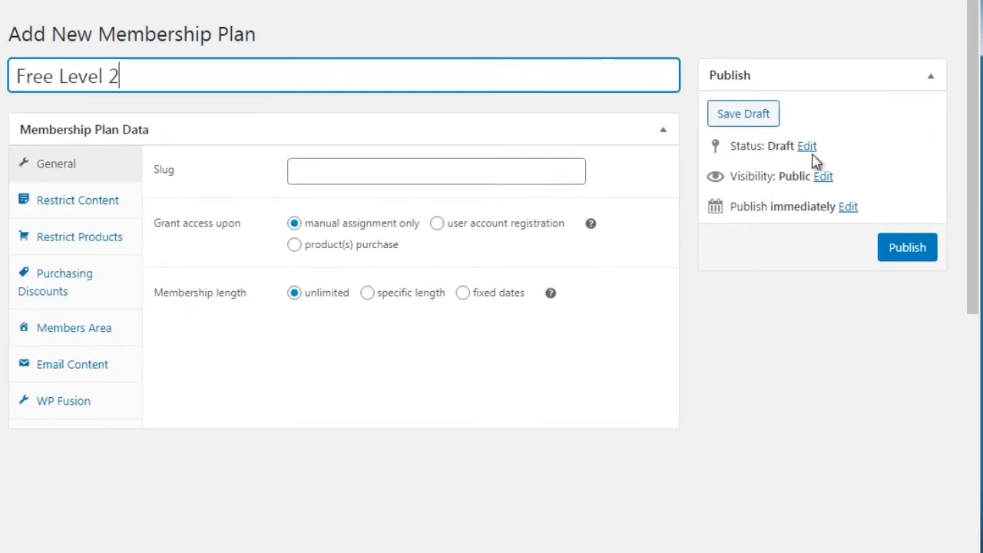
pyautogui.moveTo(973, 134); pyautogui.dragTo(974, 141)
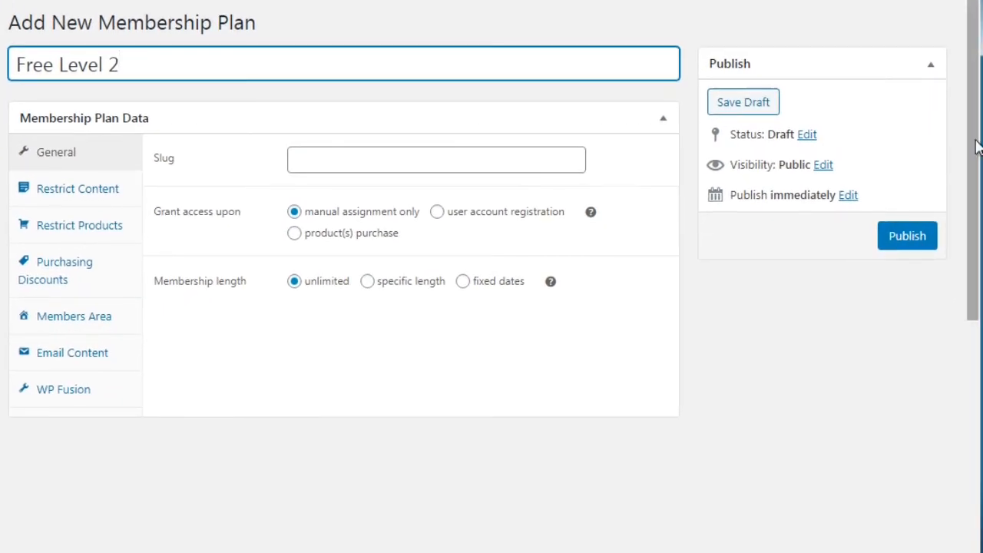
pyautogui.click(321, 163)
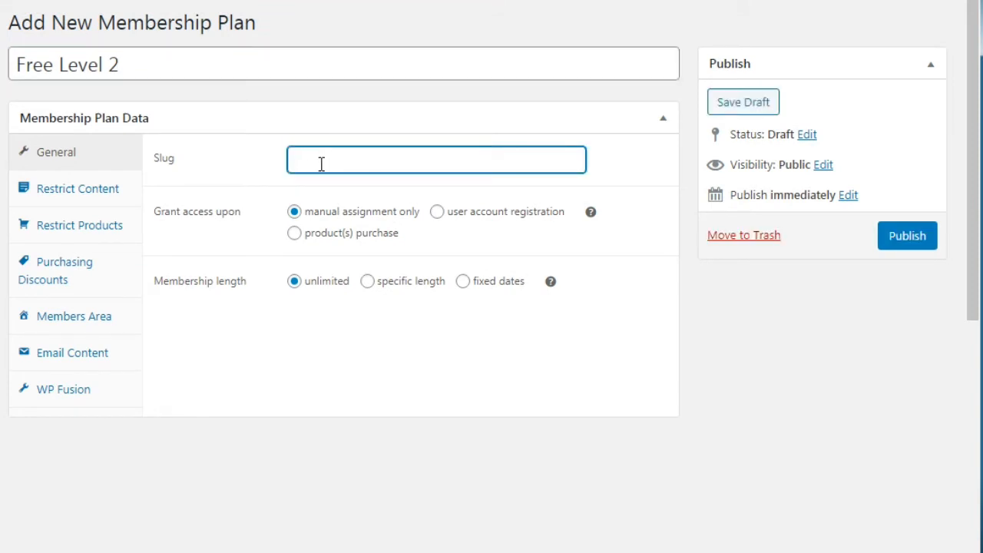
pyautogui.write('free-level-2-test')
pyautogui.click(261, 416)
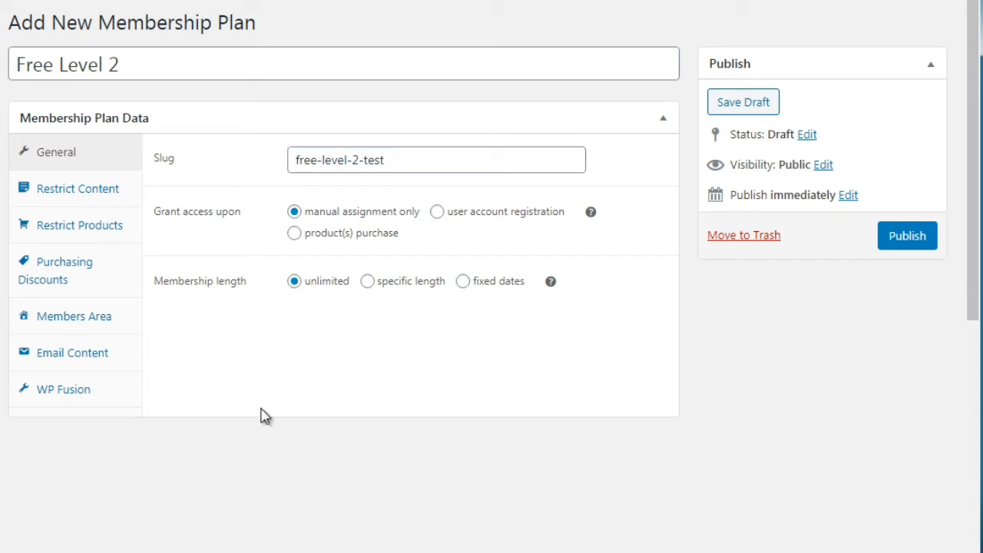
# - Set the Free Level 2 plan to grant access upon user account registration
pyautogui.hotkey('ctrl', '+')
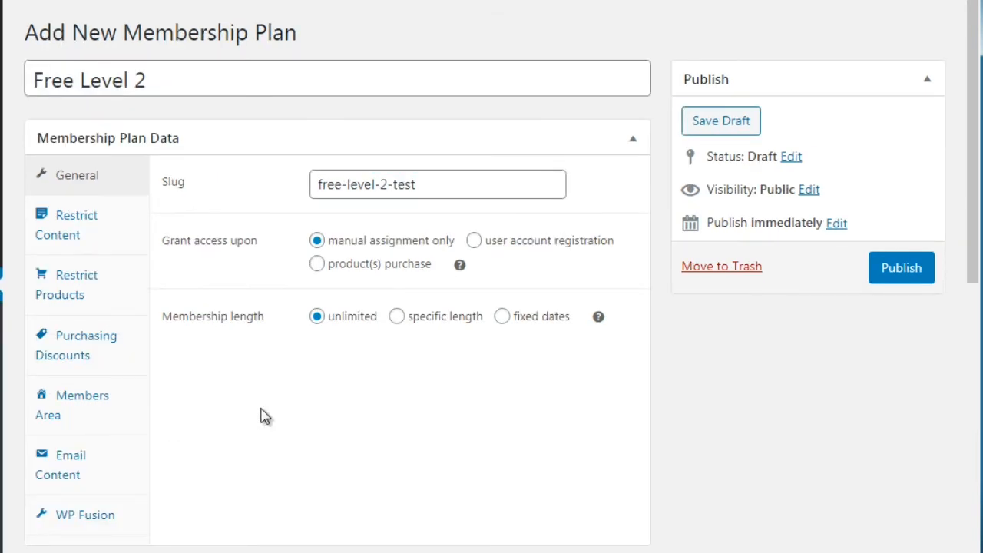
pyautogui.hotkey('ctrl', '+')
pyautogui.moveTo(974, 85); pyautogui.dragTo(974, 407)
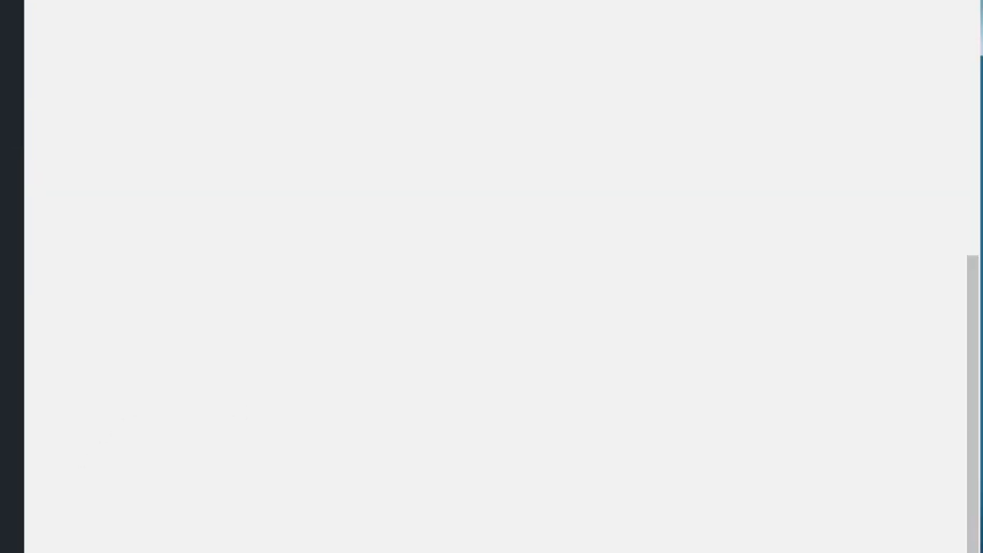
pyautogui.hotkey('ctrl', '-')
pyautogui.scroll(3, 492, 276)
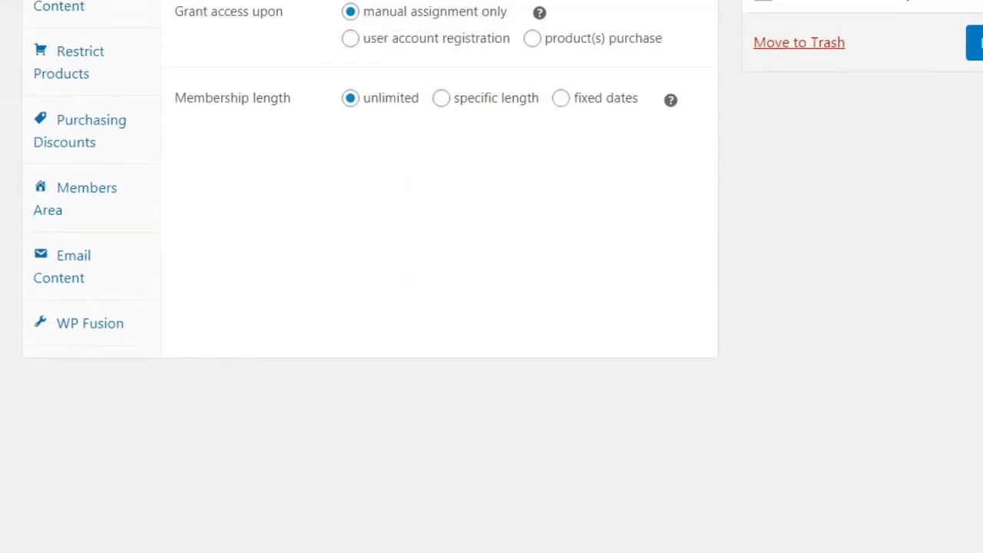
pyautogui.scroll(2, 492, 277)
pyautogui.scroll(-1, 492, 276)
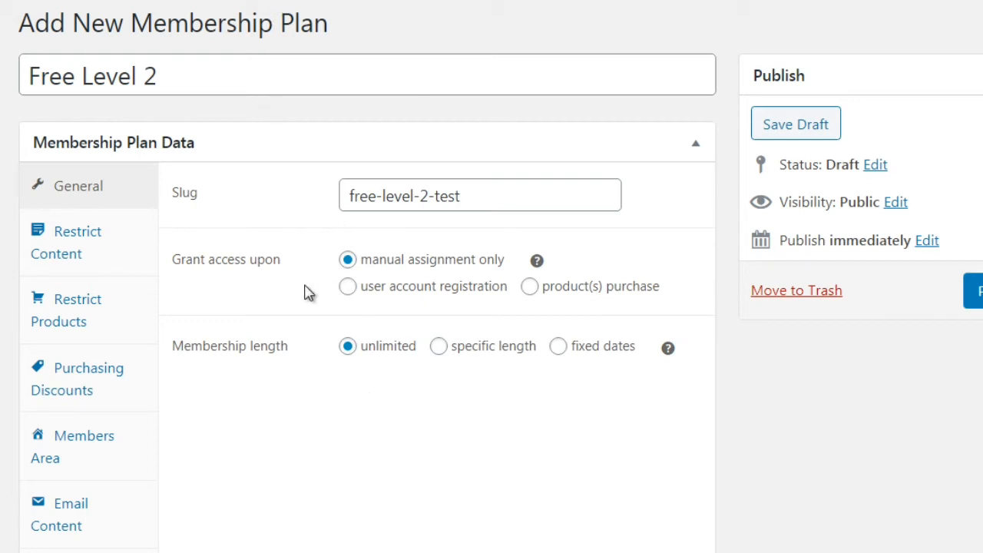
pyautogui.click(405, 296)
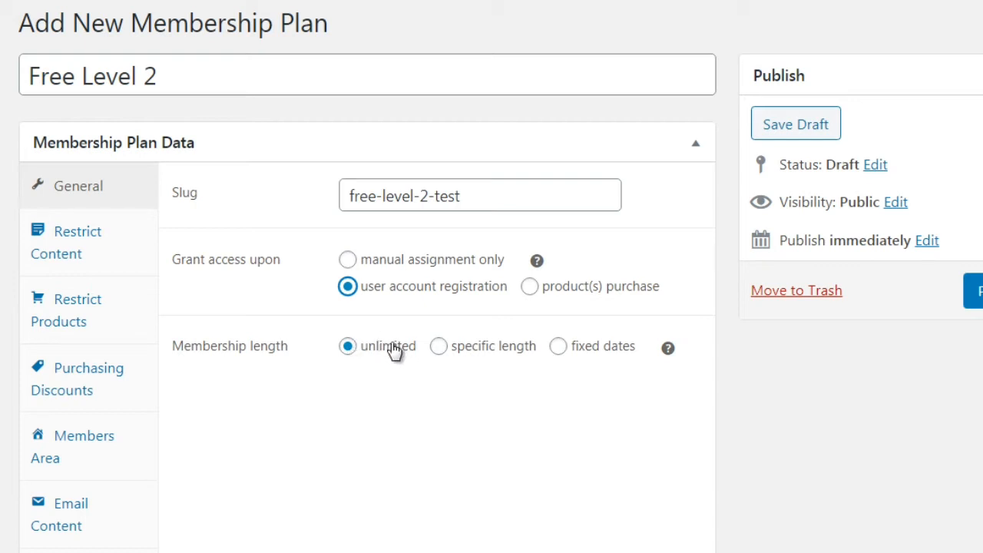
pyautogui.click(131, 251)
pyautogui.click(131, 203)
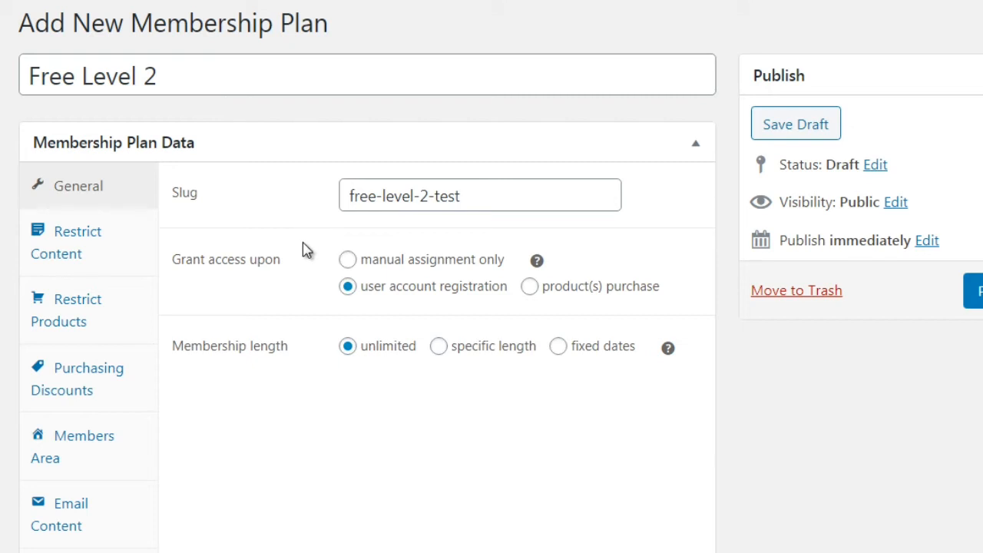
# - Add a content restriction rule to the plan with its type set to Pages
pyautogui.click(121, 249)
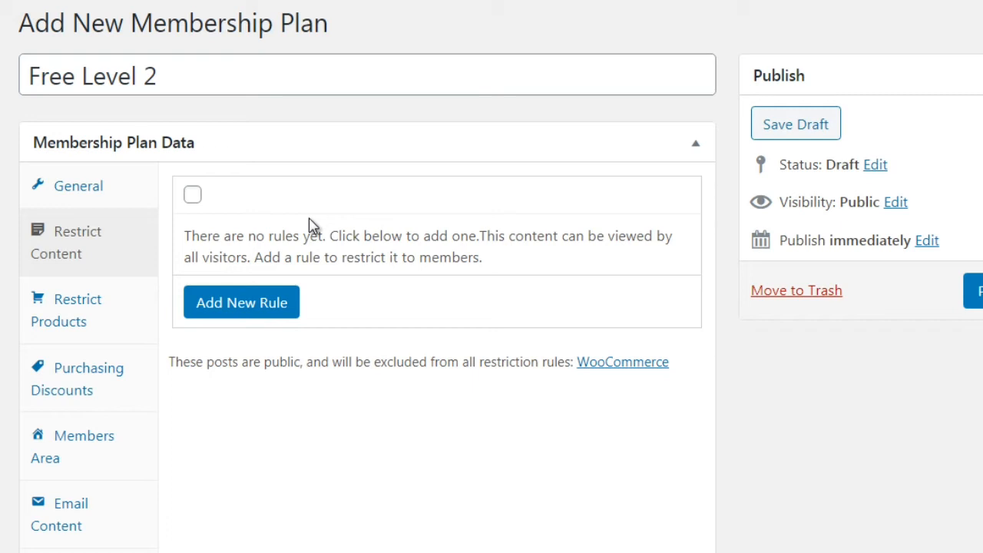
pyautogui.click(192, 197)
pyautogui.click(264, 310)
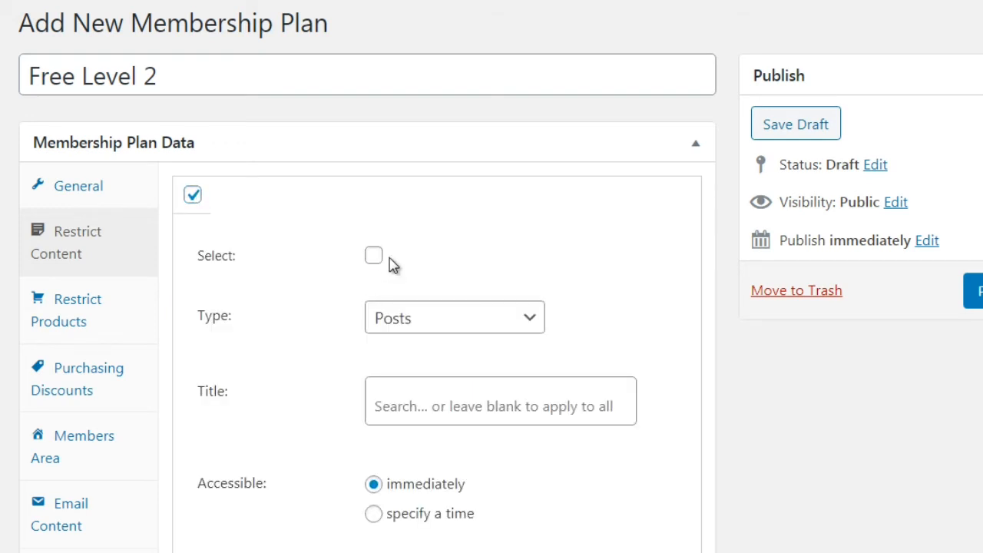
pyautogui.click(410, 325)
pyautogui.scroll(-1, 413, 192)
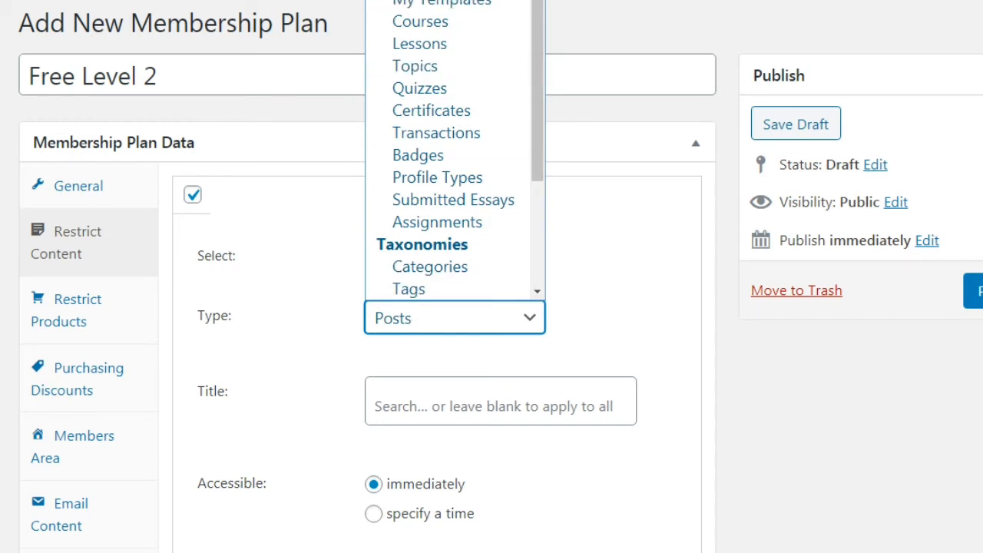
pyautogui.click(413, 1)
pyautogui.scroll(-2, 500, 277)
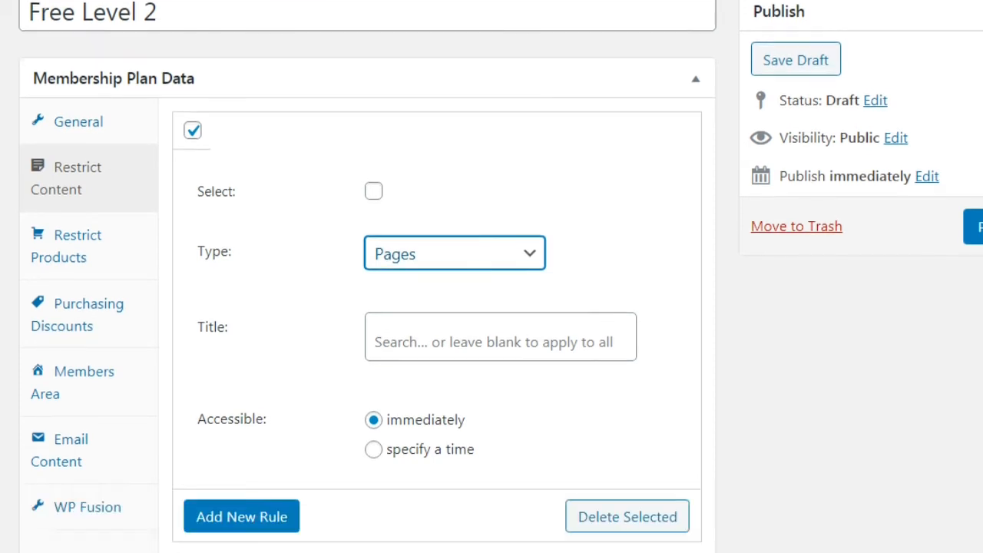
pyautogui.click(730, 228)
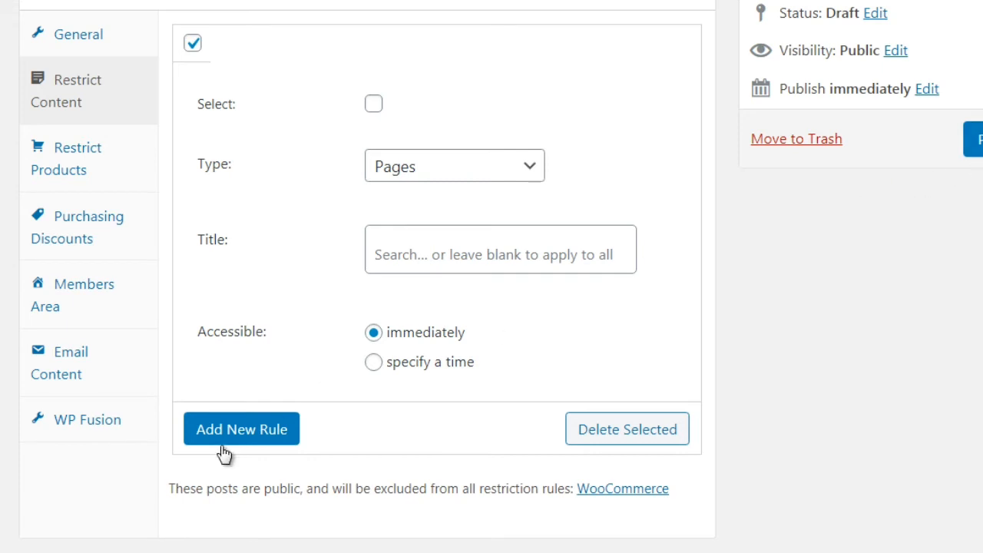
# - Review the content types available for the Pages rule and try making its access start after a specified time instead of immediately
pyautogui.click(415, 179)
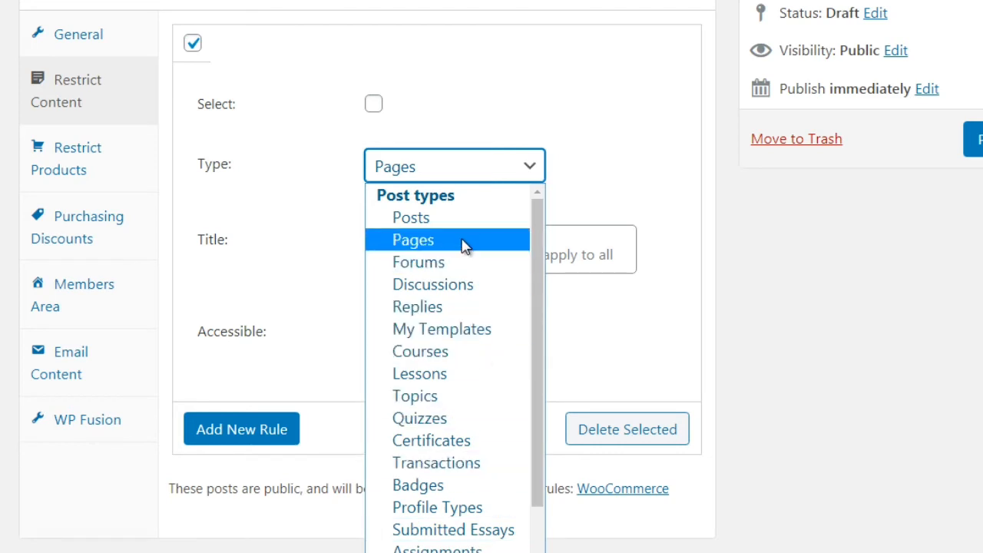
pyautogui.click(726, 288)
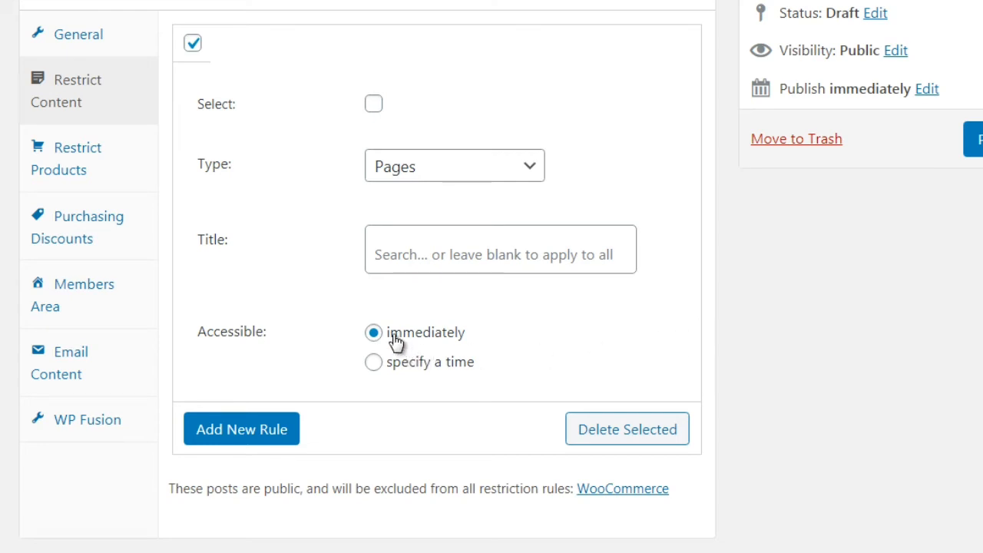
pyautogui.click(402, 370)
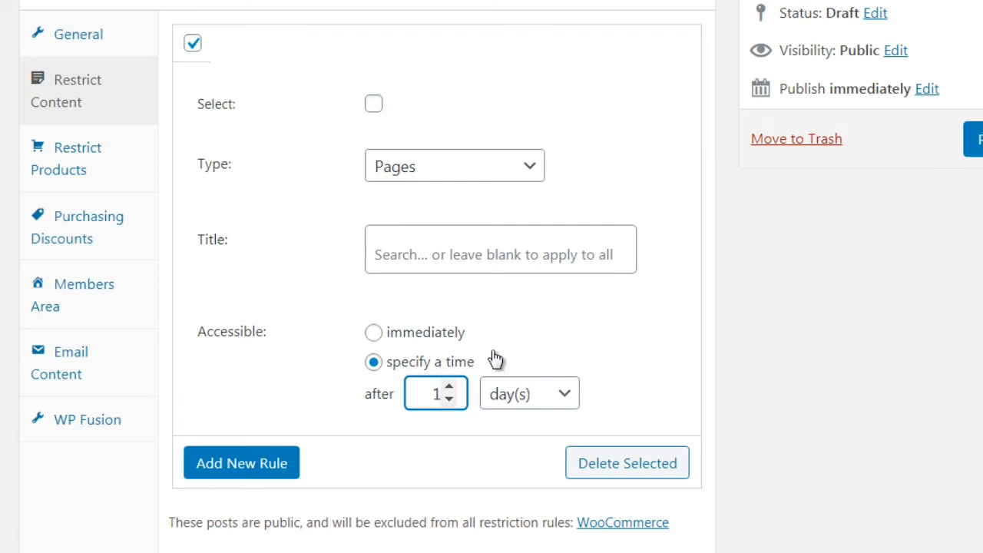
pyautogui.click(455, 335)
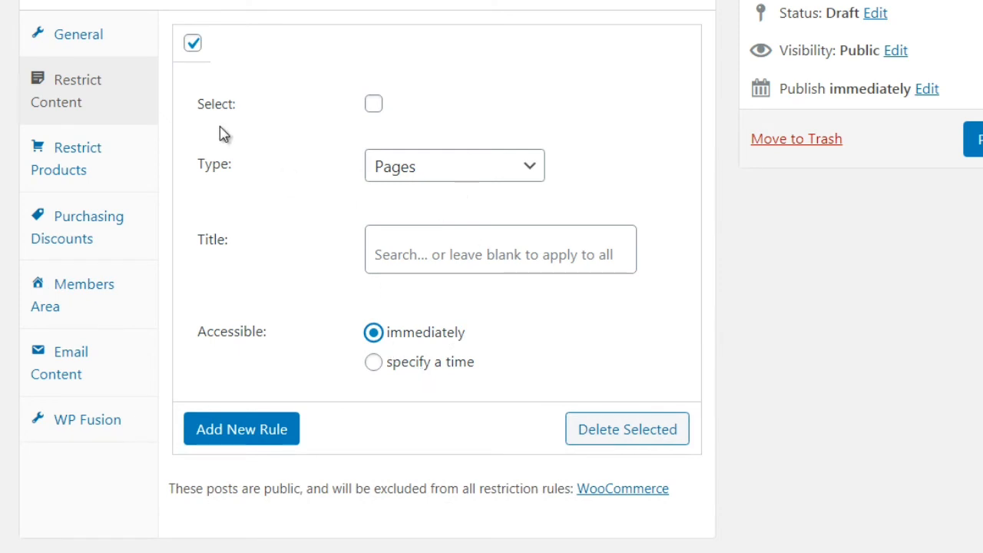
# - Add a product restriction rule to the plan, keeping Products as its type
pyautogui.click(138, 163)
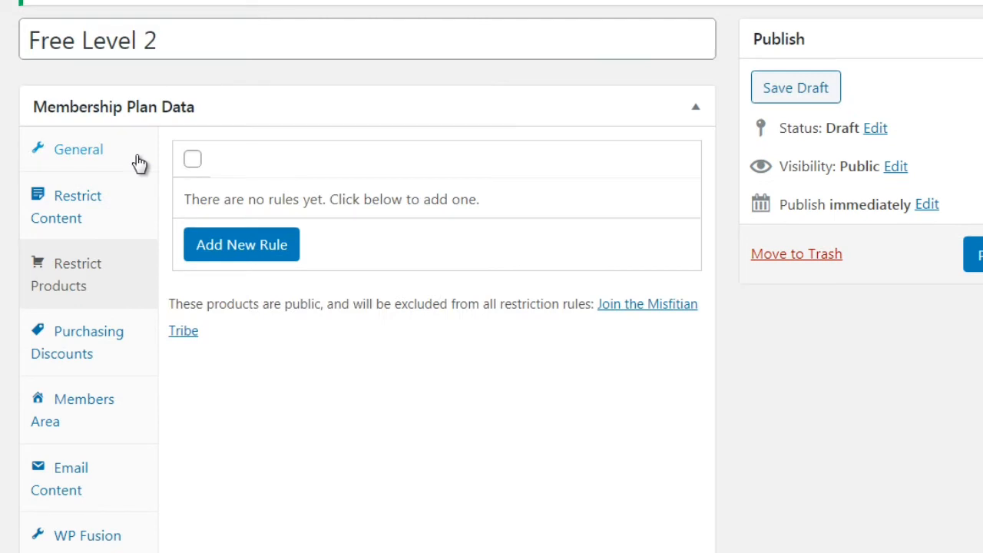
pyautogui.click(272, 252)
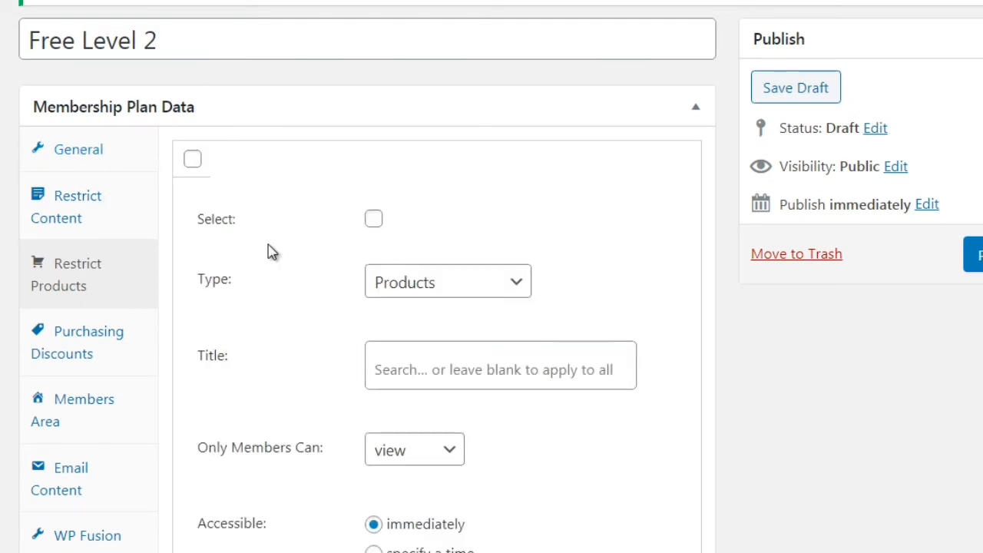
pyautogui.click(401, 290)
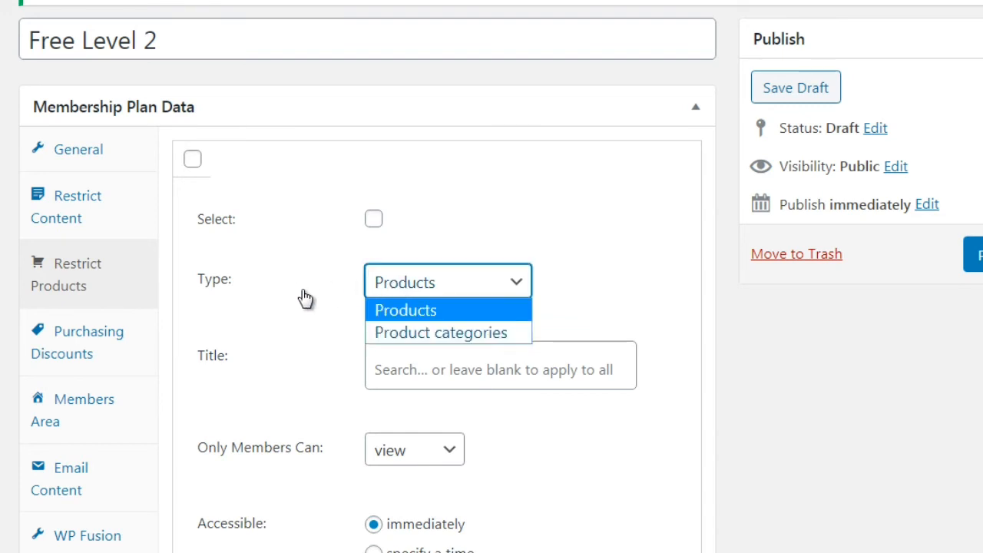
pyautogui.click(170, 274)
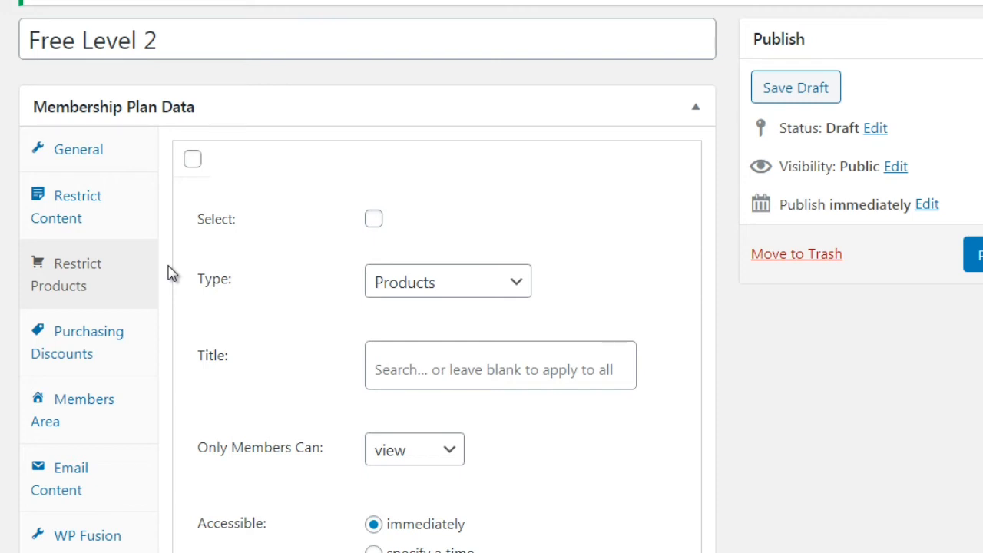
pyautogui.moveTo(171, 274); pyautogui.dragTo(335, 107)
pyautogui.click(337, 105)
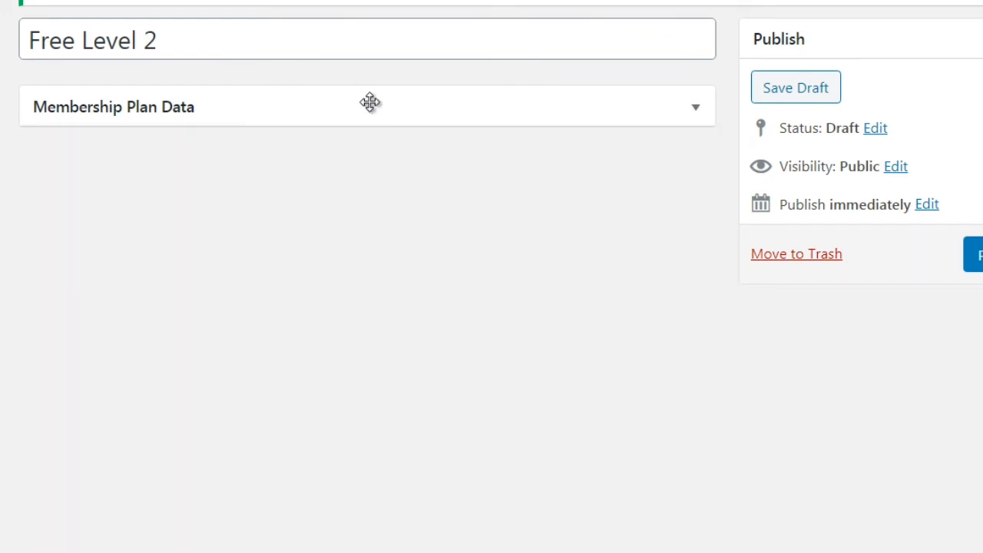
pyautogui.click(374, 104)
pyautogui.click(542, 75)
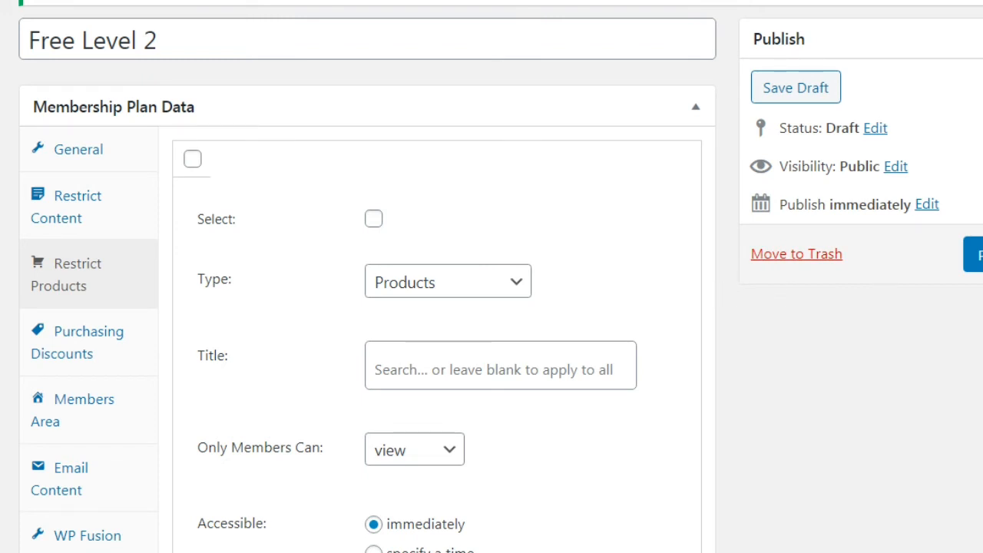
# - Add a purchasing discount to the plan, keeping Products as its target and percentage as its type after checking the type choices
pyautogui.scroll(-1, 492, 277)
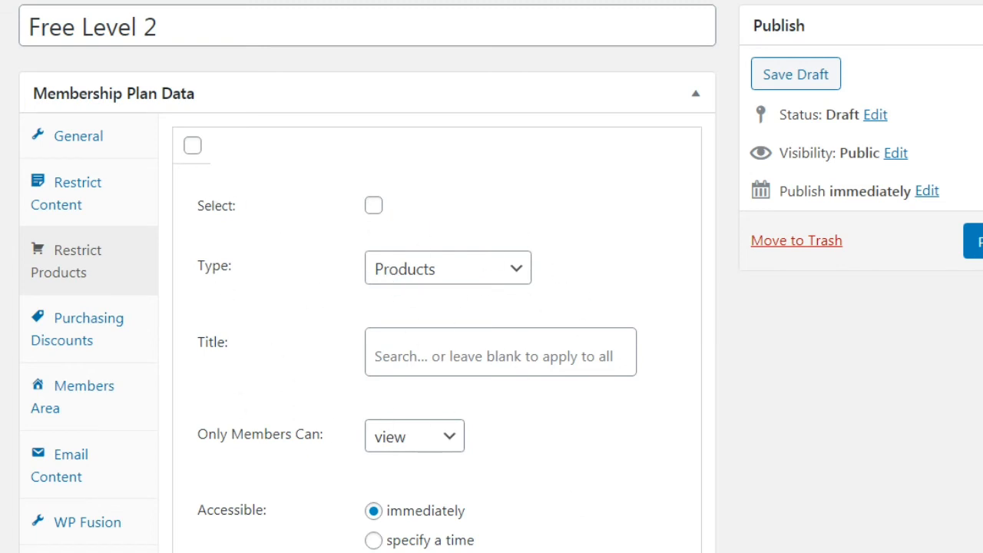
pyautogui.click(372, 206)
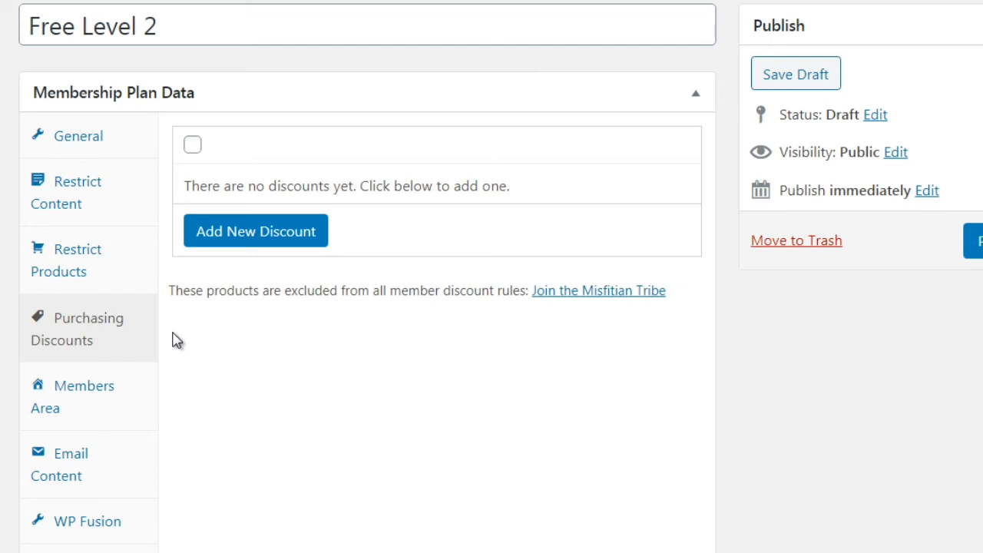
pyautogui.click(278, 231)
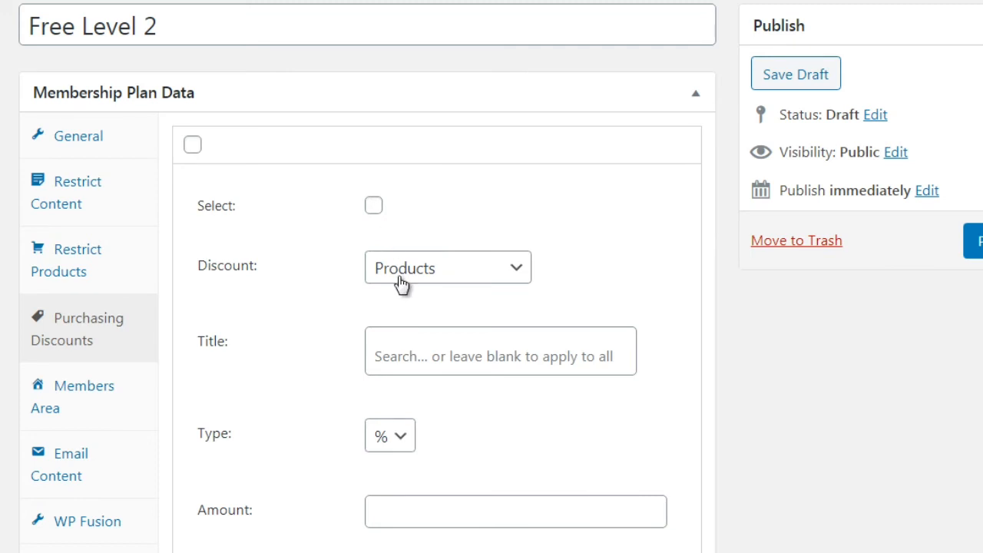
pyautogui.click(319, 331)
pyautogui.click(400, 436)
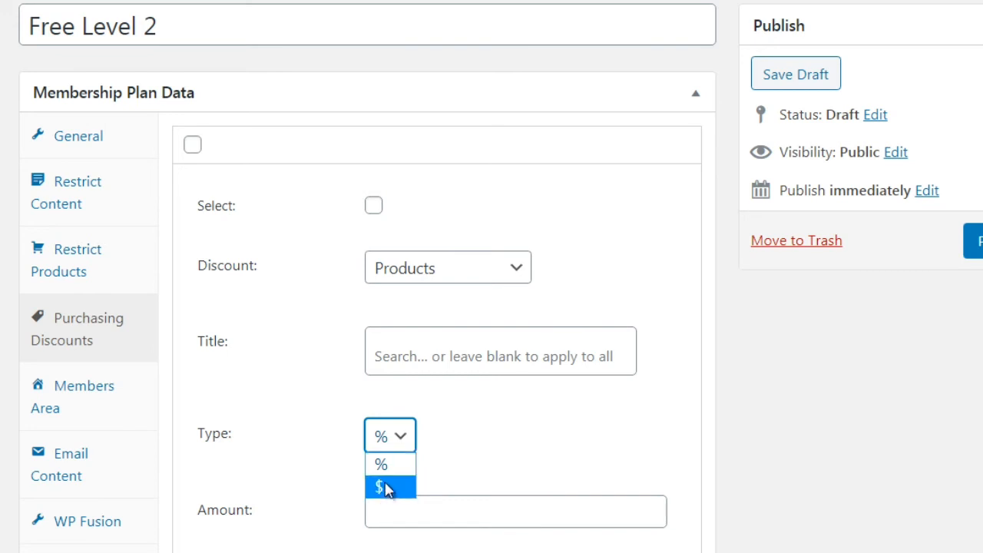
pyautogui.click(179, 409)
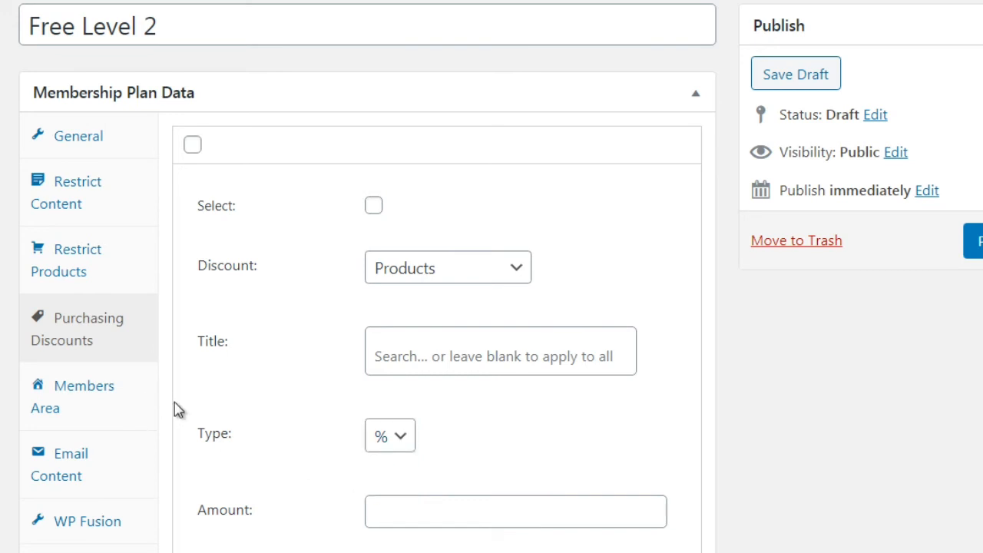
# - Remove the Content, Products, Discounts, Notes and Manage sections from the plan's Members Area
pyautogui.click(133, 401)
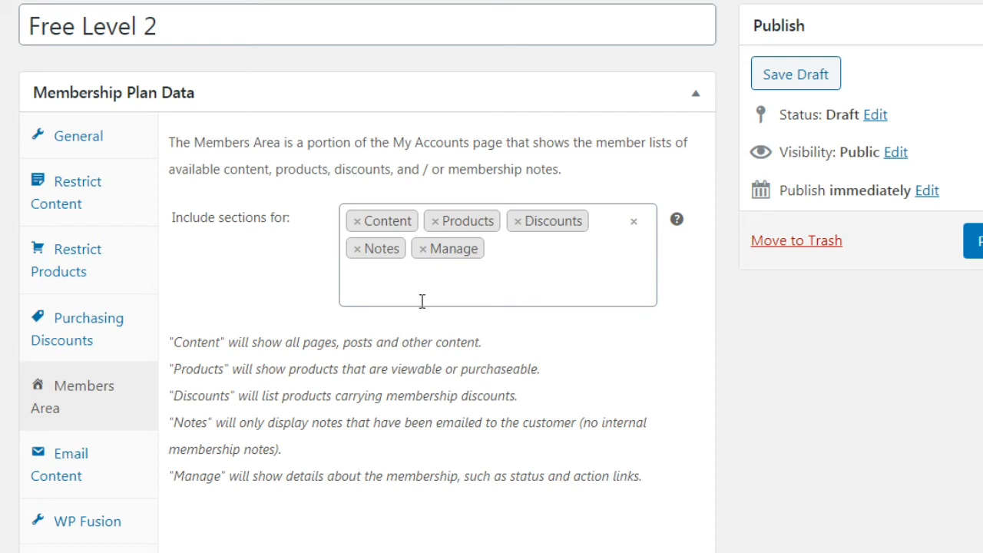
pyautogui.click(358, 222)
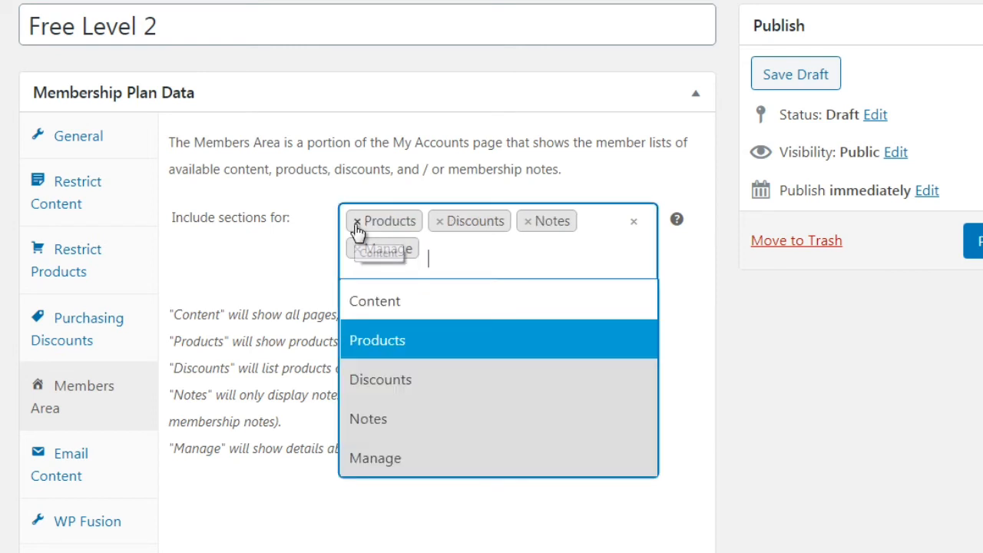
pyautogui.click(357, 222)
pyautogui.click(358, 222)
pyautogui.click(357, 222)
pyautogui.click(357, 222)
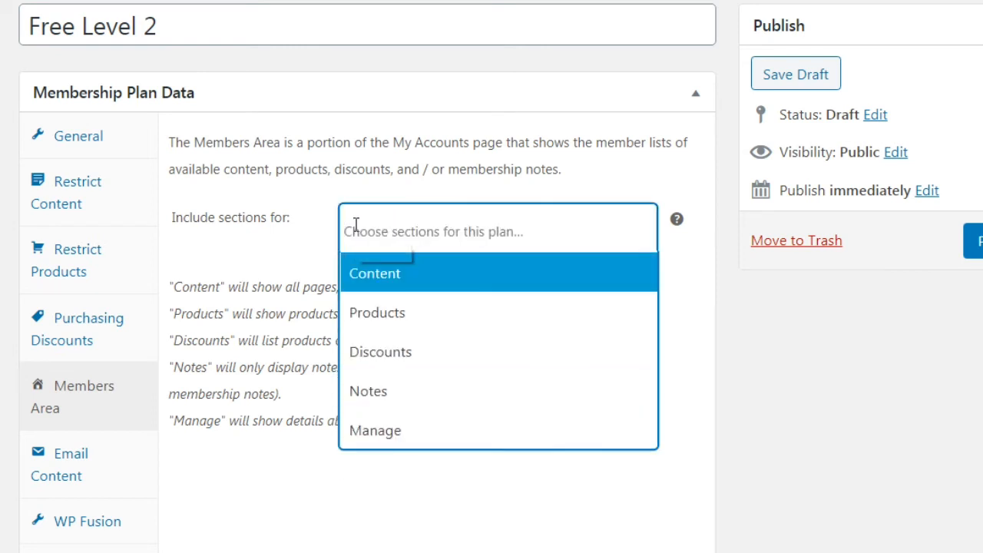
pyautogui.click(299, 507)
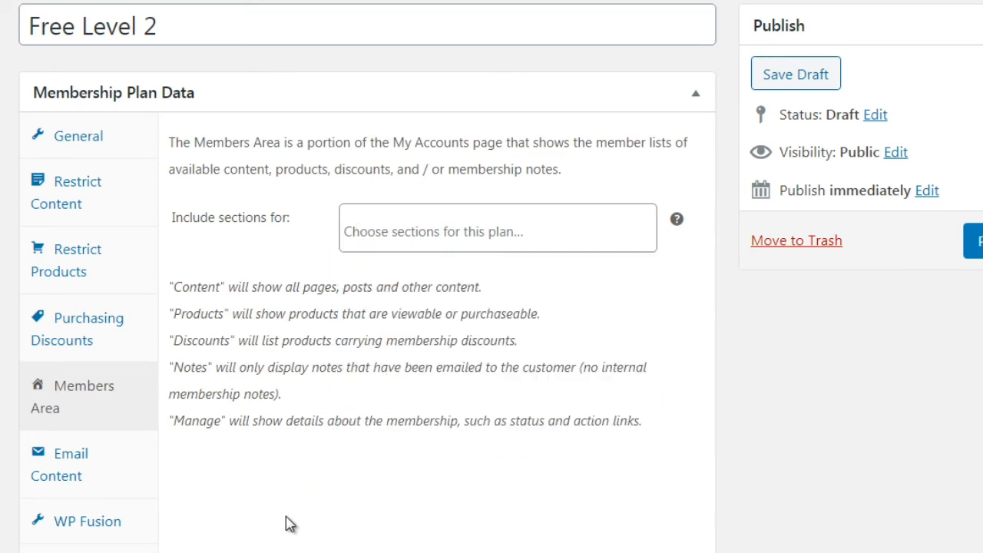
# - Include the Products, Discounts, Notes and Manage sections in the plan's Members Area
pyautogui.click(413, 230)
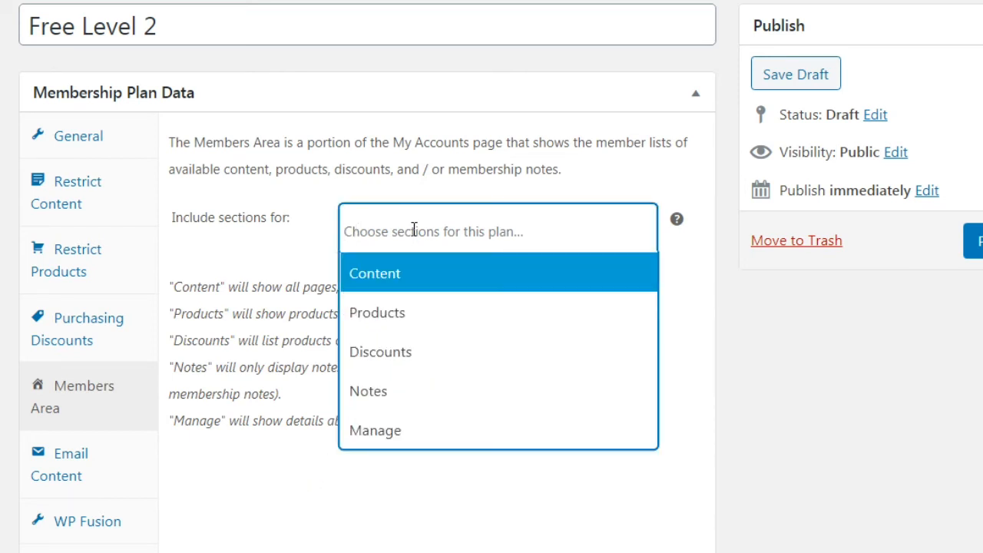
pyautogui.click(399, 317)
pyautogui.click(358, 500)
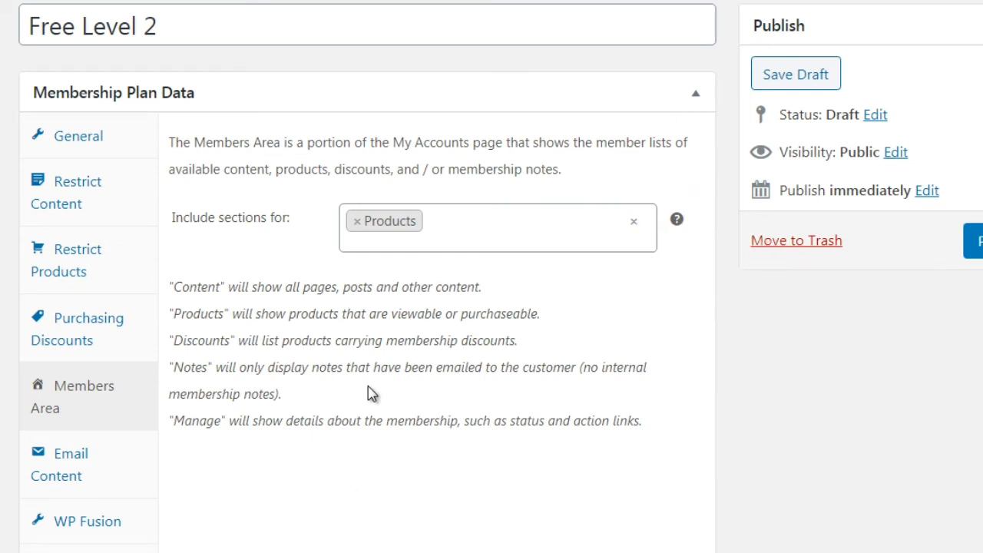
pyautogui.click(434, 221)
pyautogui.click(415, 342)
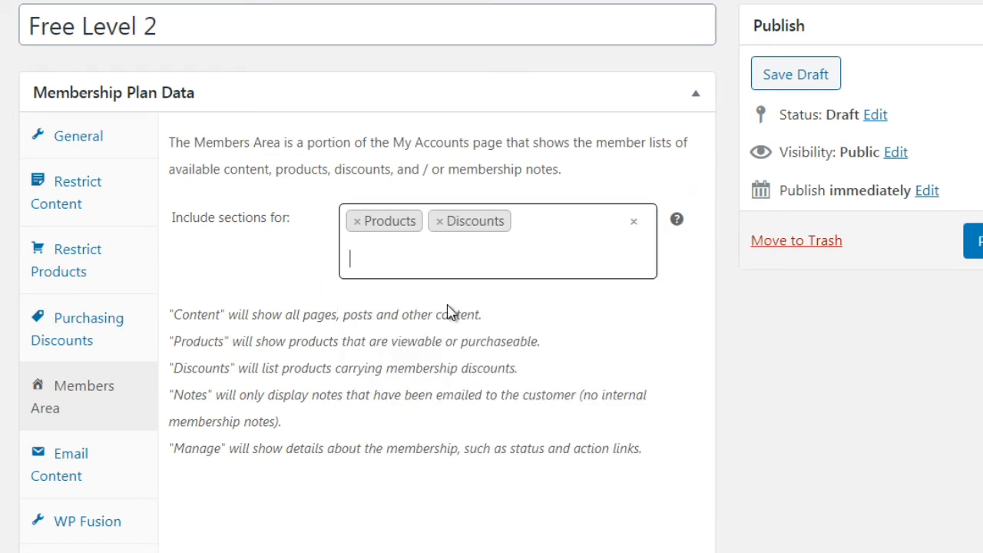
pyautogui.click(551, 224)
pyautogui.click(440, 418)
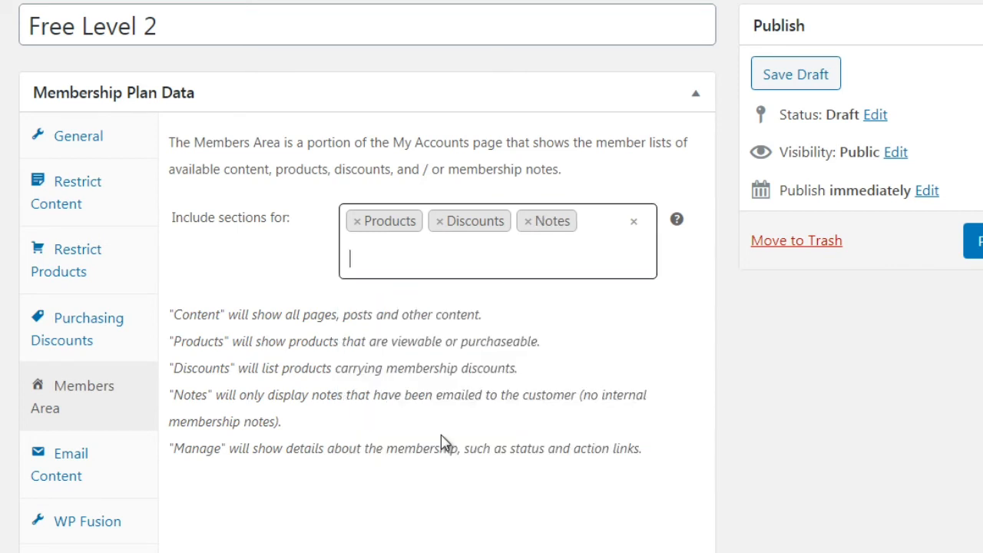
pyautogui.click(551, 205)
pyautogui.click(458, 468)
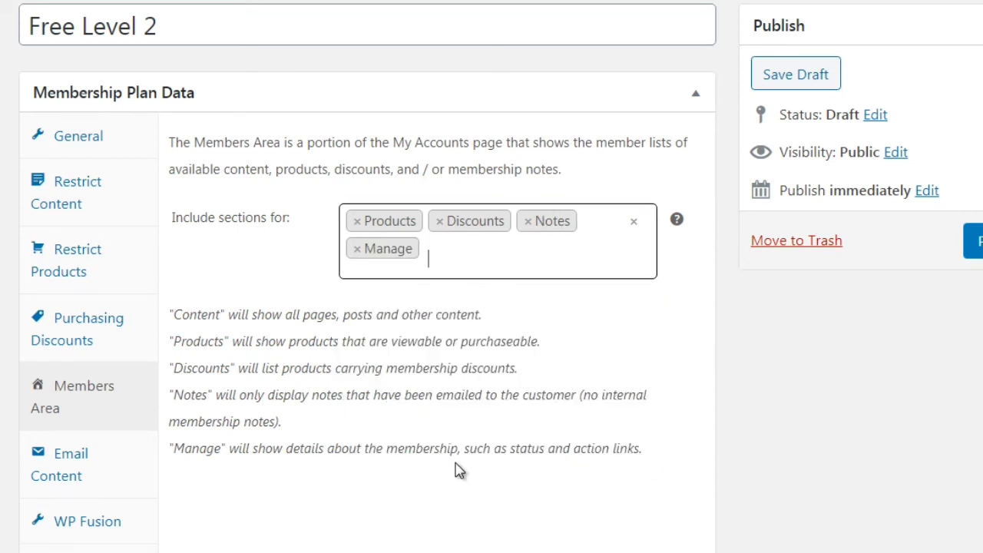
pyautogui.click(387, 517)
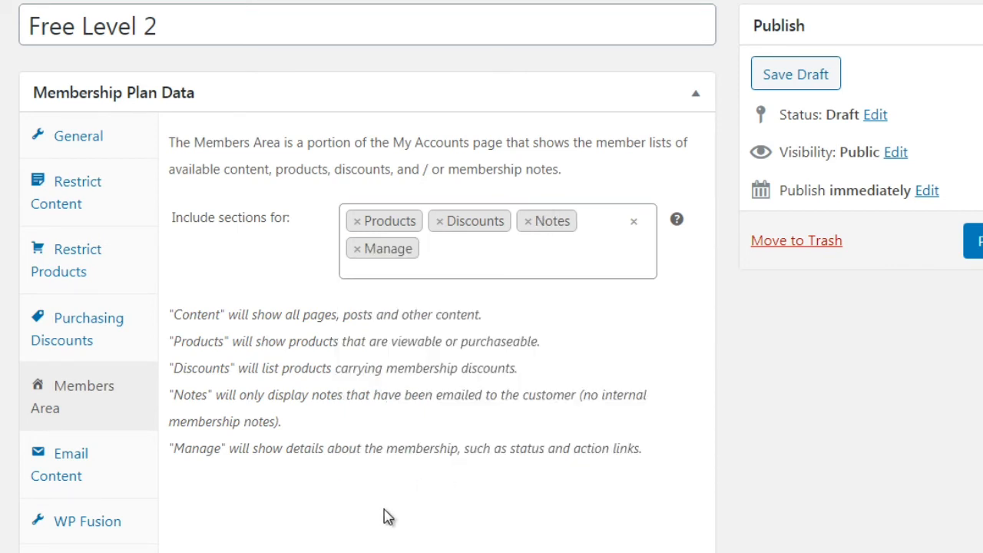
# - Check the plan's email content settings and retitle the plan "Premium - $97 one time fee (all access pass)"
pyautogui.click(129, 478)
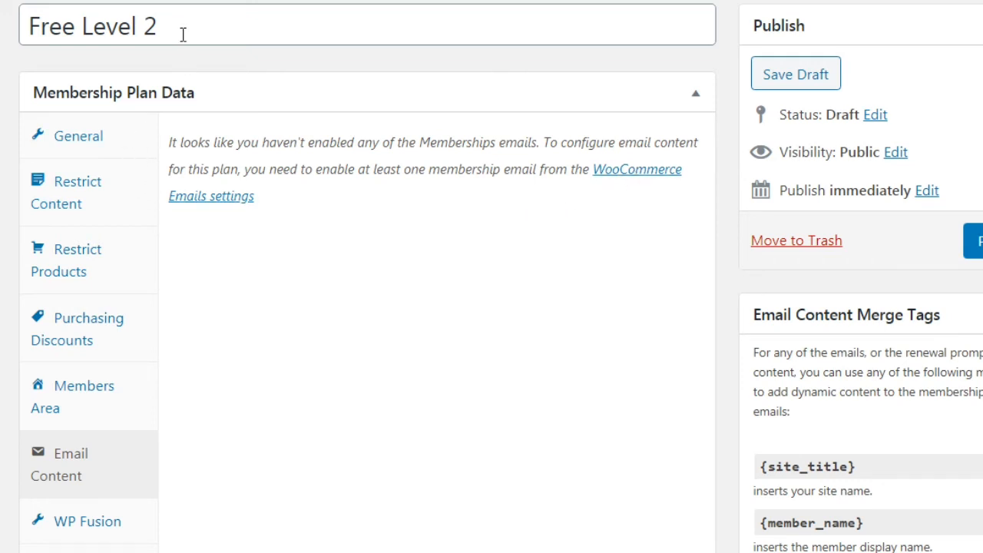
pyautogui.click(136, 140)
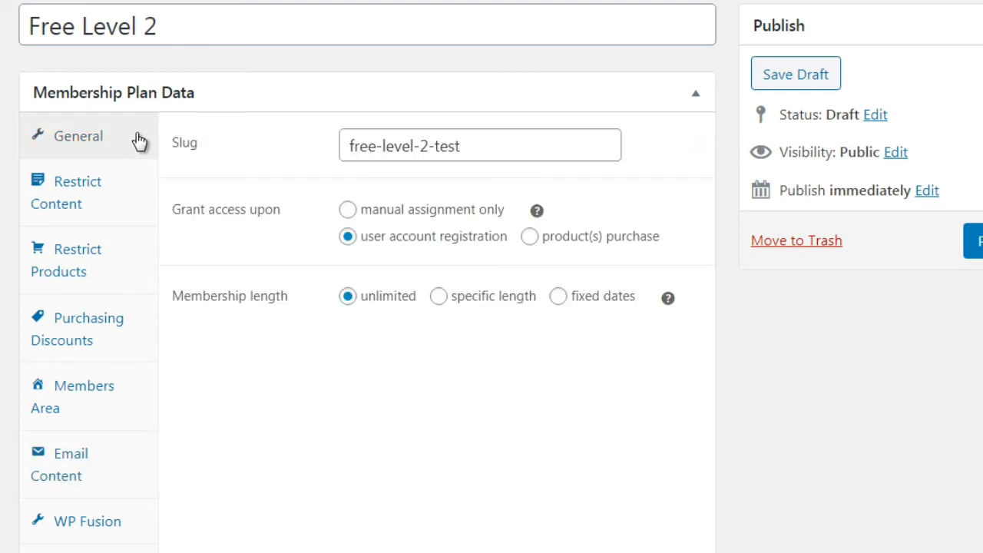
pyautogui.moveTo(184, 29); pyautogui.dragTo(11, 37)
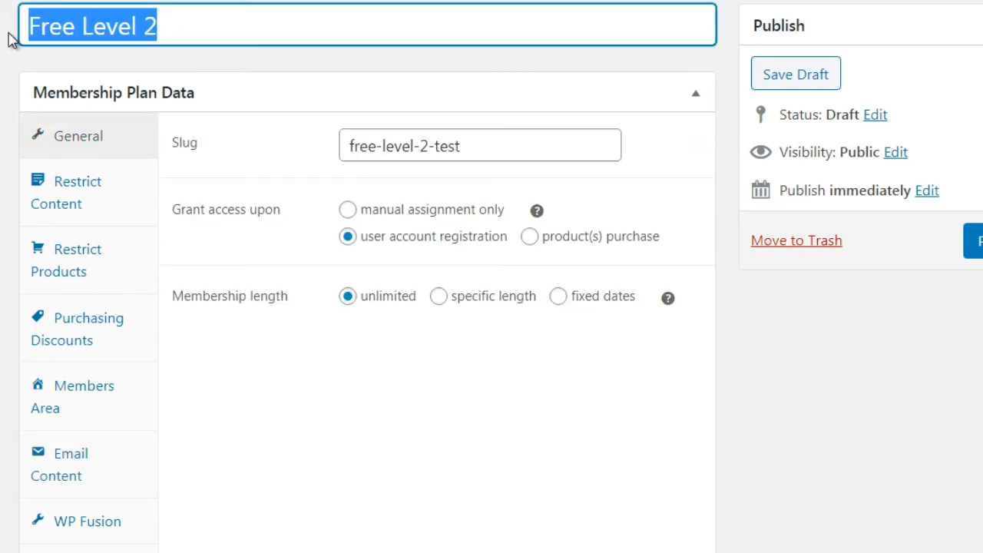
pyautogui.write('Premium')
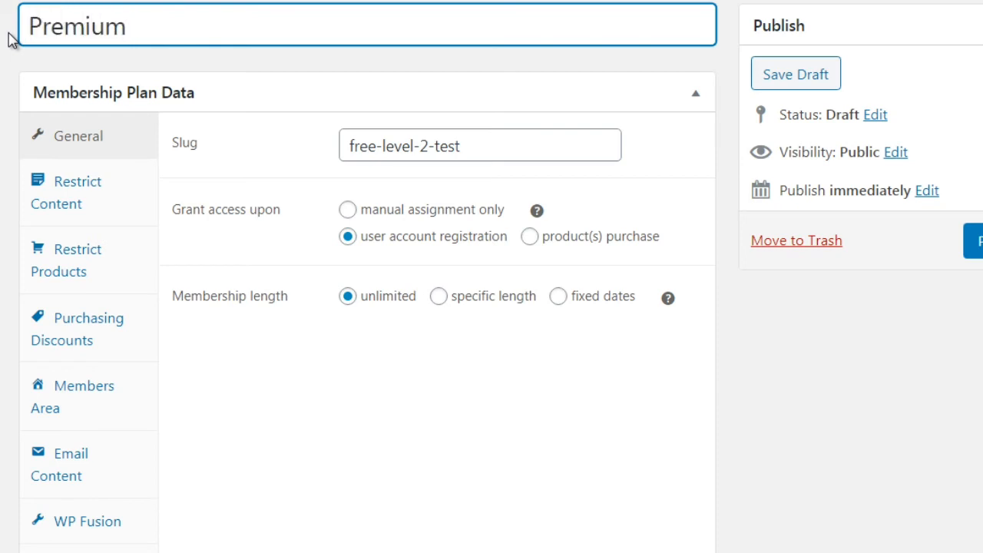
pyautogui.write(' - $97 one time fee')
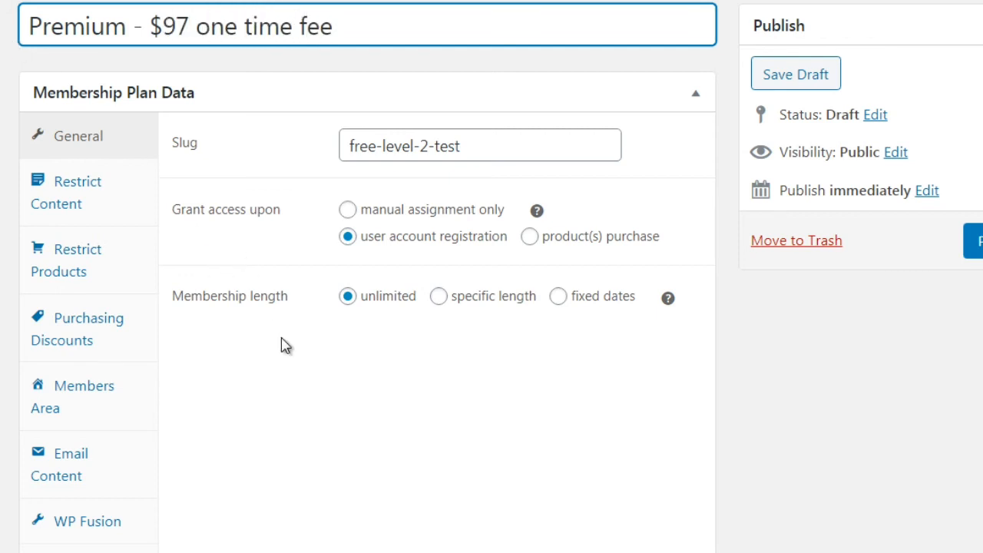
pyautogui.write(' (all access pass)')
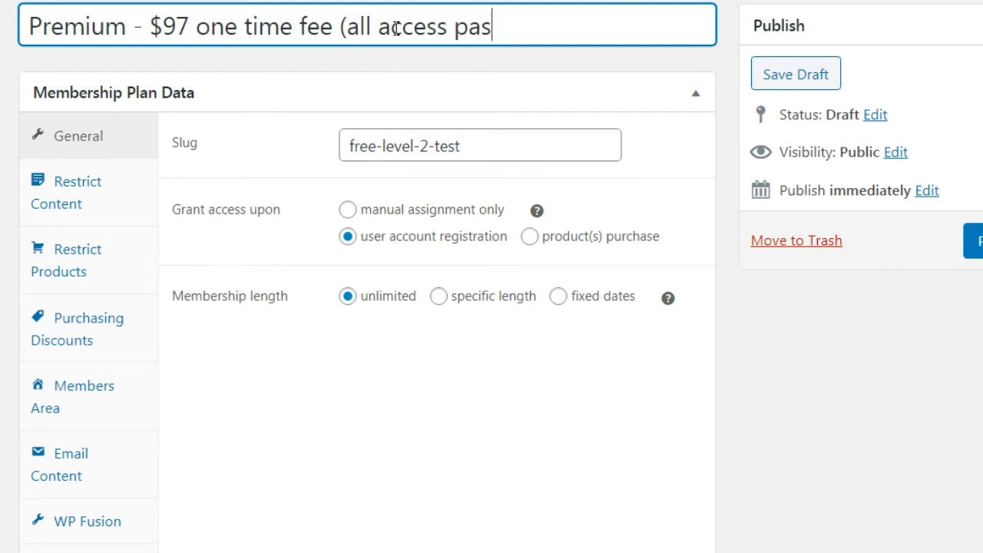
pyautogui.click(320, 401)
# - Set the plan's slug to premium-level and grant access upon product(s) purchase
pyautogui.click(362, 145)
pyautogui.hotkey('ctrl', 'a')
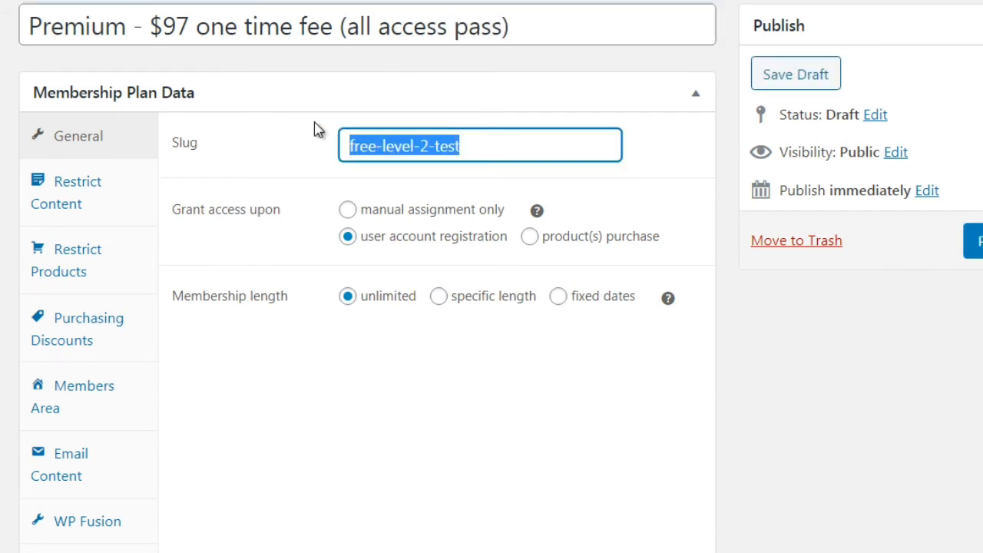
pyautogui.write('premiu')
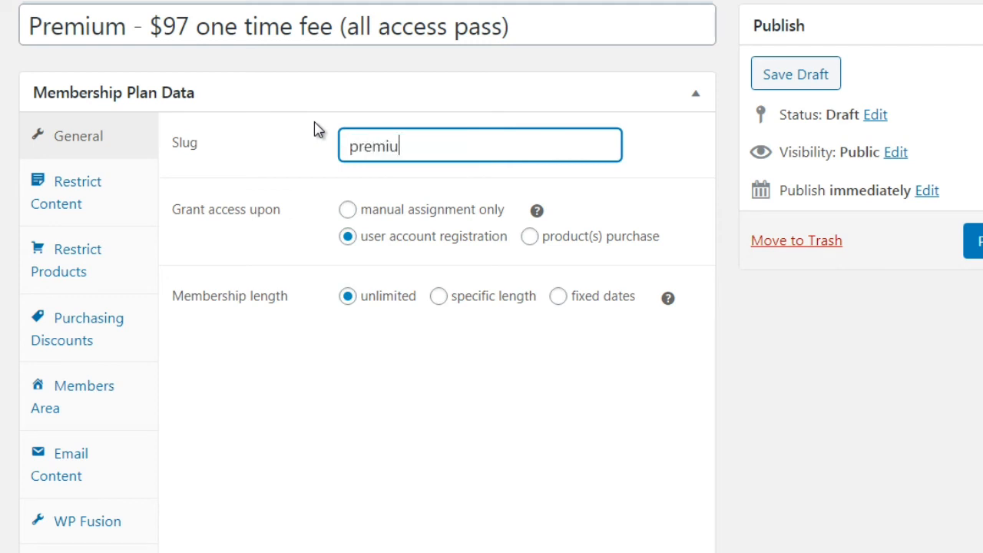
pyautogui.write('m-level')
pyautogui.click(532, 240)
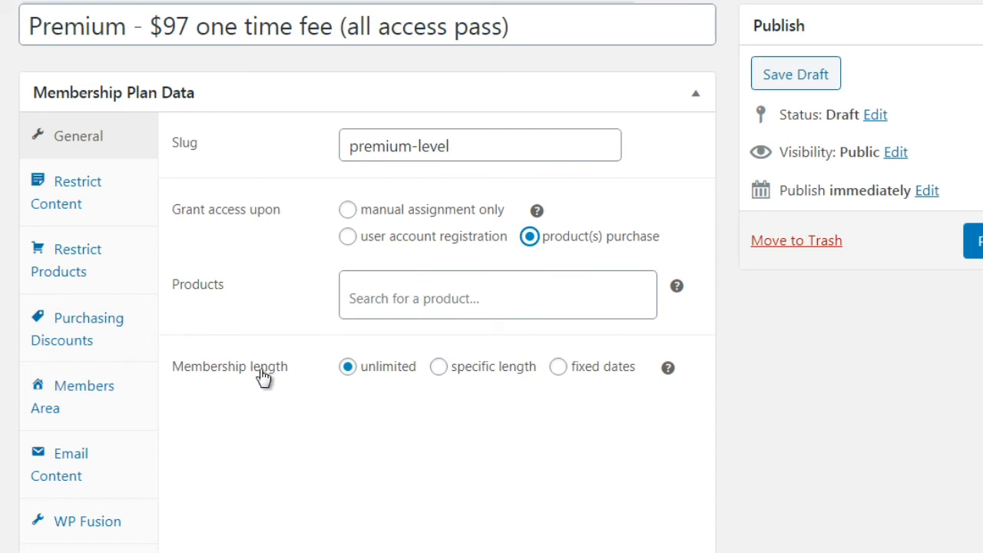
# - Check the Pages rule's content type choices and add a second content restriction rule, keeping its type as Posts and access immediate
pyautogui.click(132, 203)
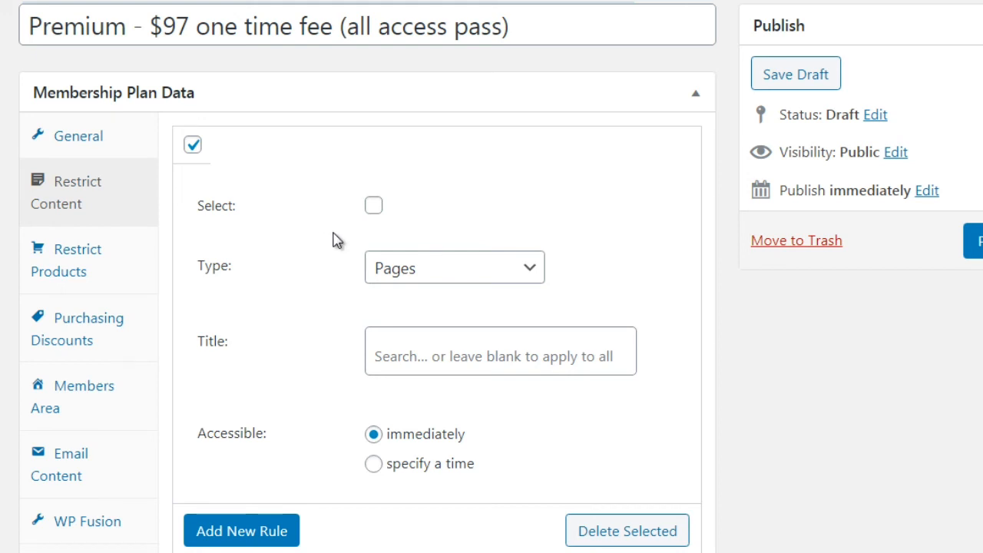
pyautogui.click(434, 270)
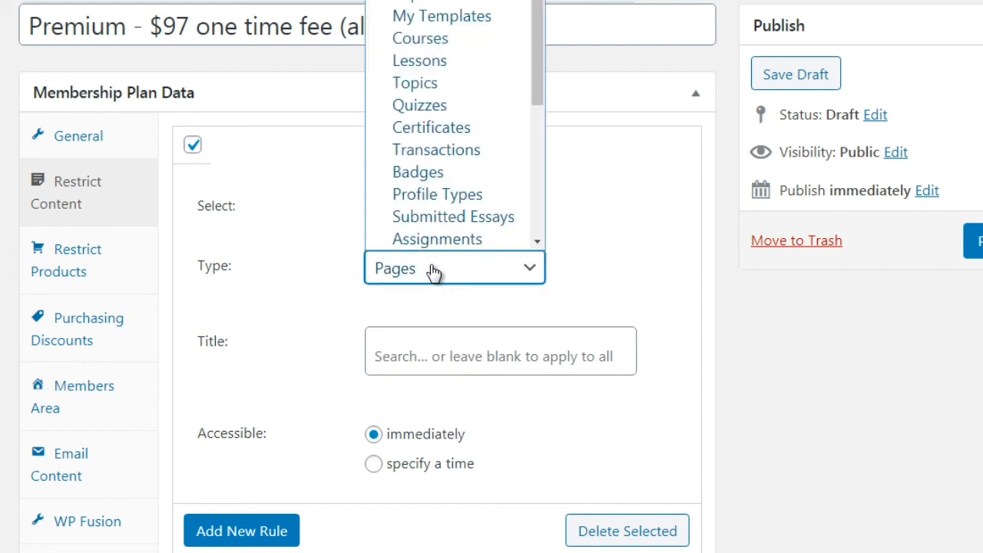
pyautogui.click(330, 282)
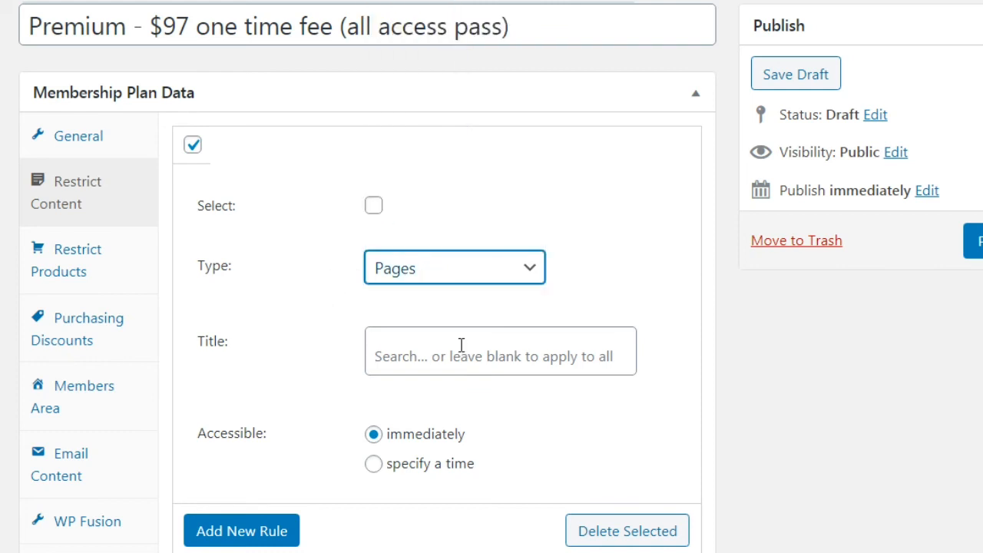
pyautogui.click(399, 268)
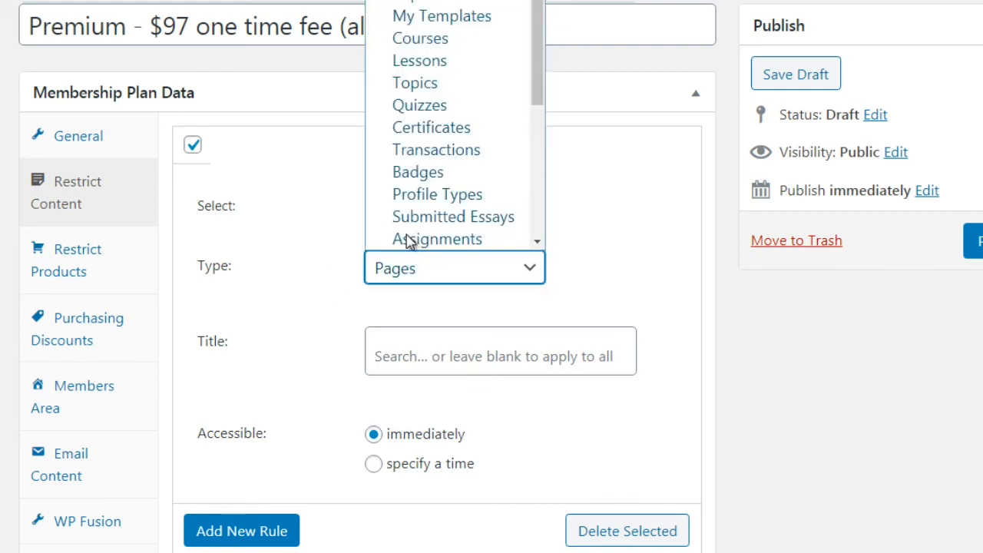
pyautogui.click(321, 413)
pyautogui.click(343, 396)
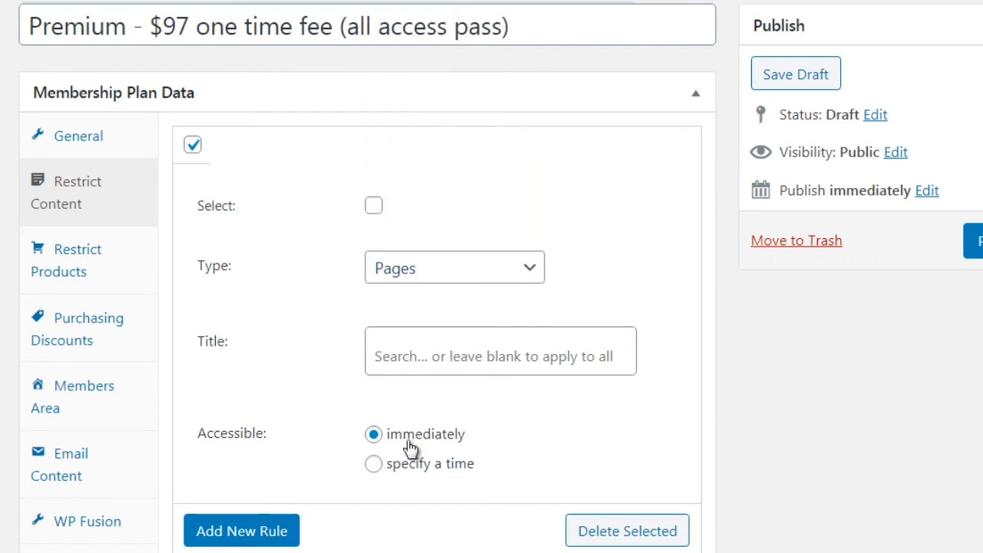
pyautogui.click(227, 537)
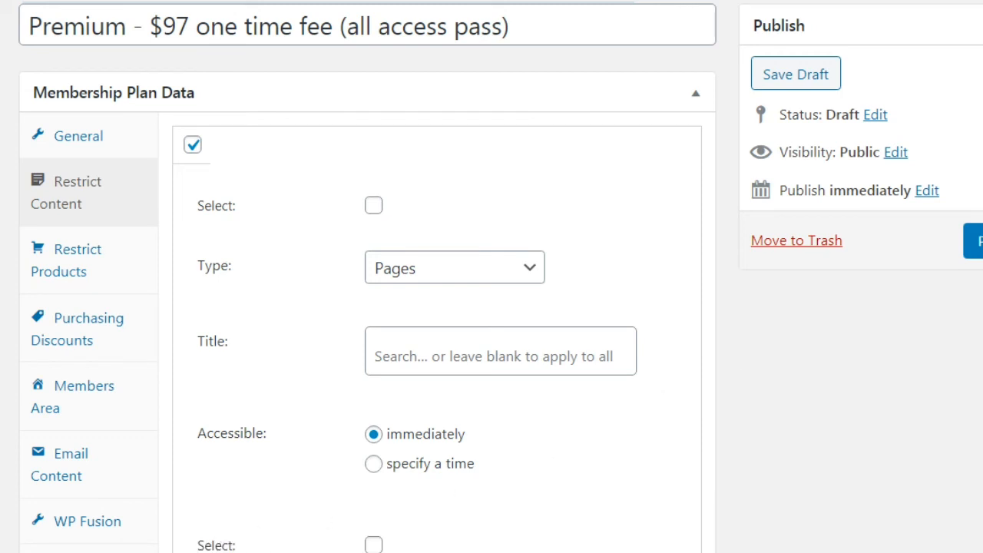
pyautogui.scroll(-3, 492, 338)
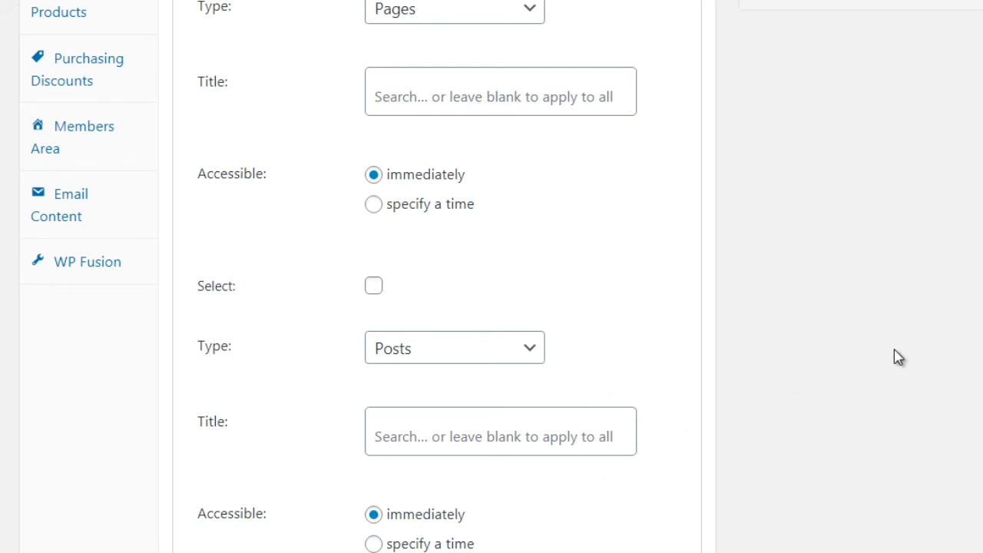
pyautogui.scroll(-2, 438, 277)
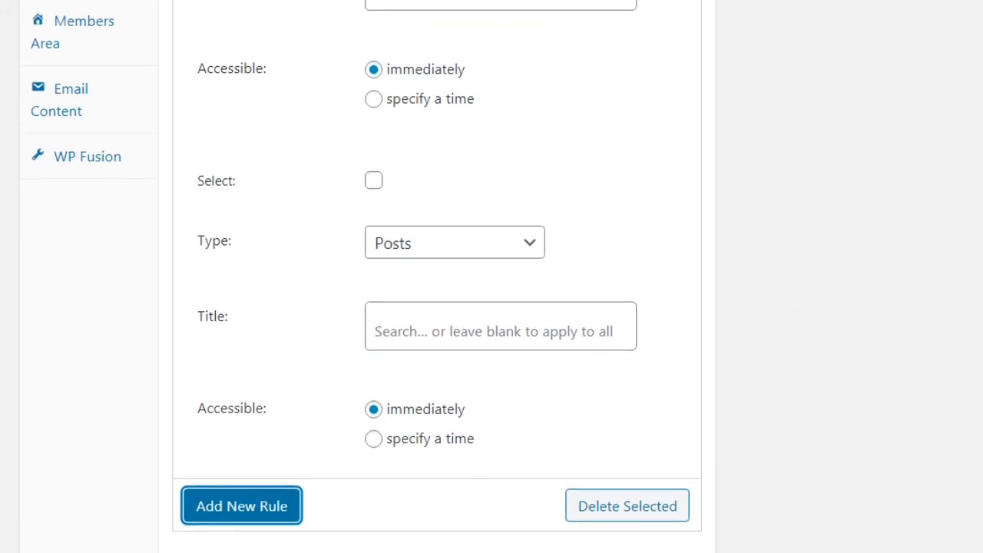
pyautogui.scroll(4, 438, 277)
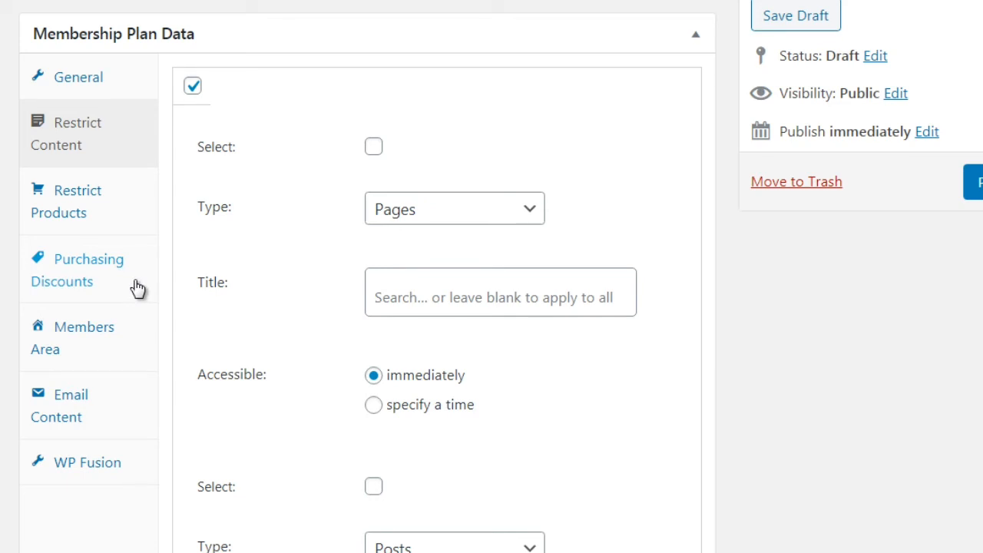
# - Add the Content section to the plan's Members Area, publish the plan and accept the unrestricted-rules confirmation
pyautogui.click(130, 351)
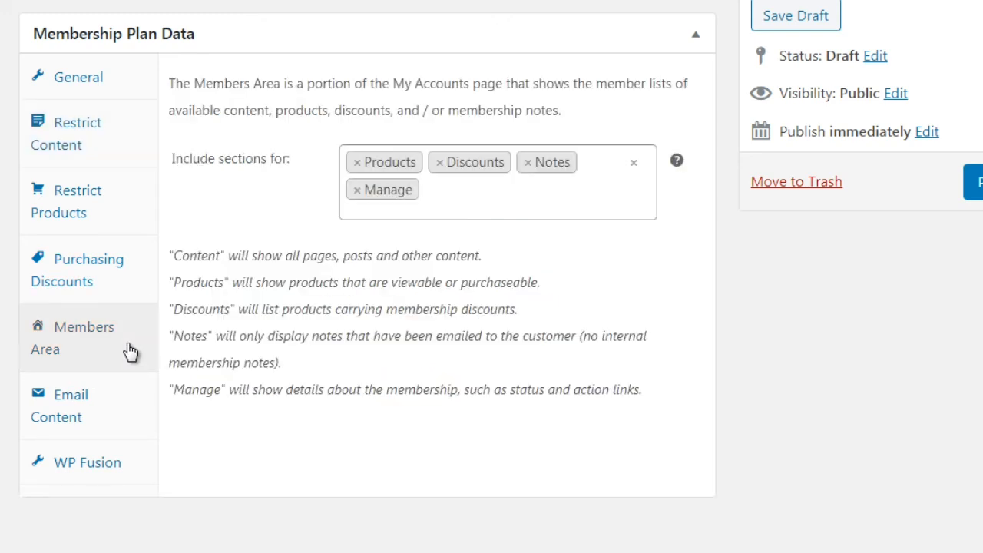
pyautogui.click(487, 201)
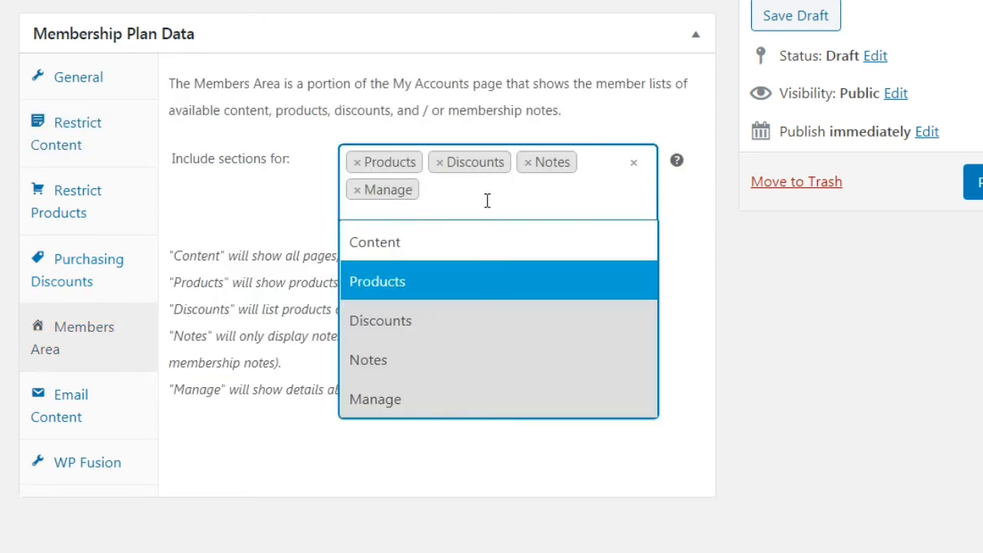
pyautogui.click(435, 243)
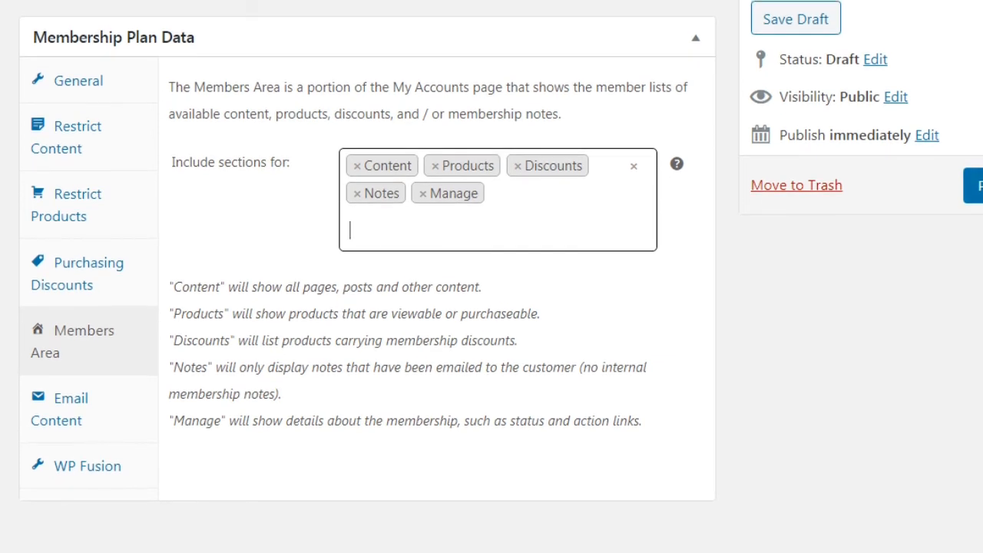
pyautogui.click(974, 186)
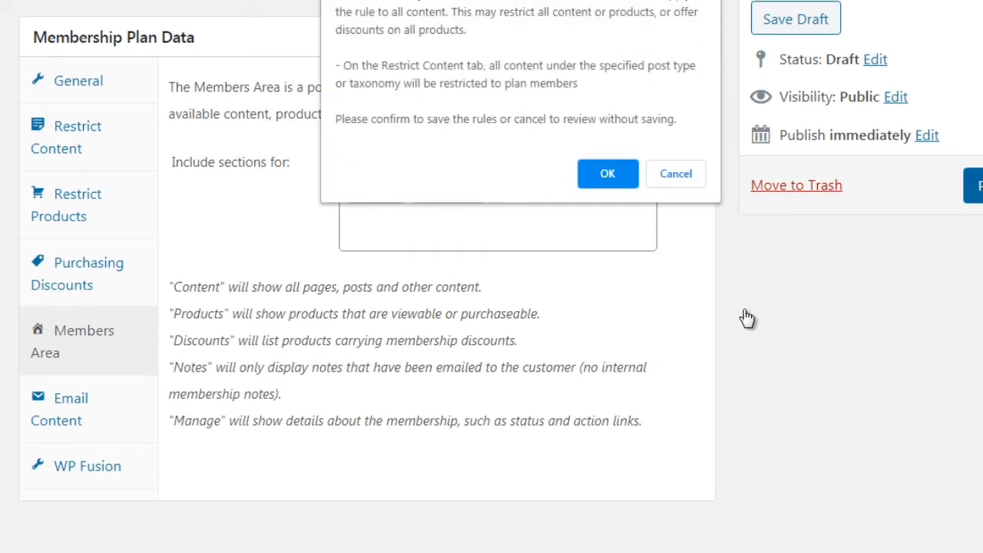
pyautogui.click(617, 176)
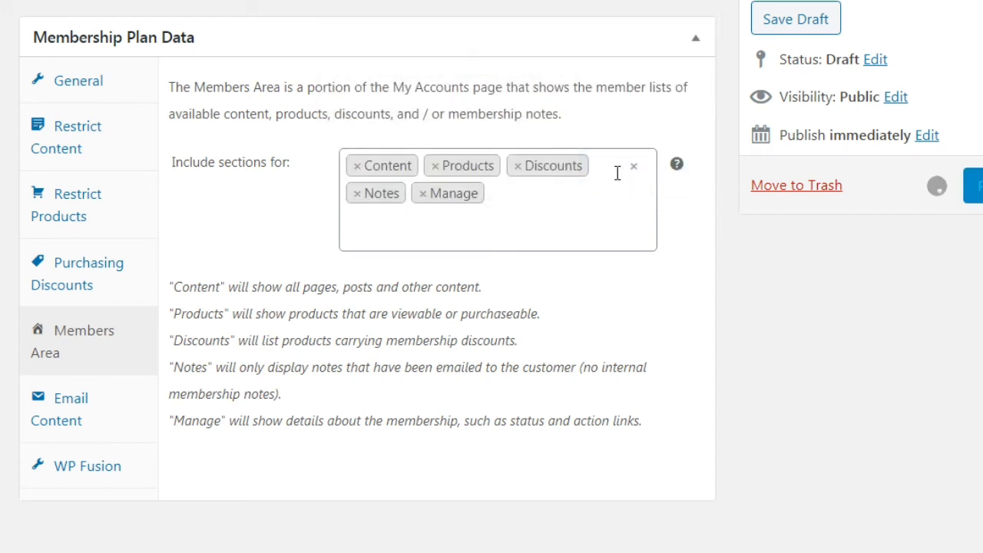
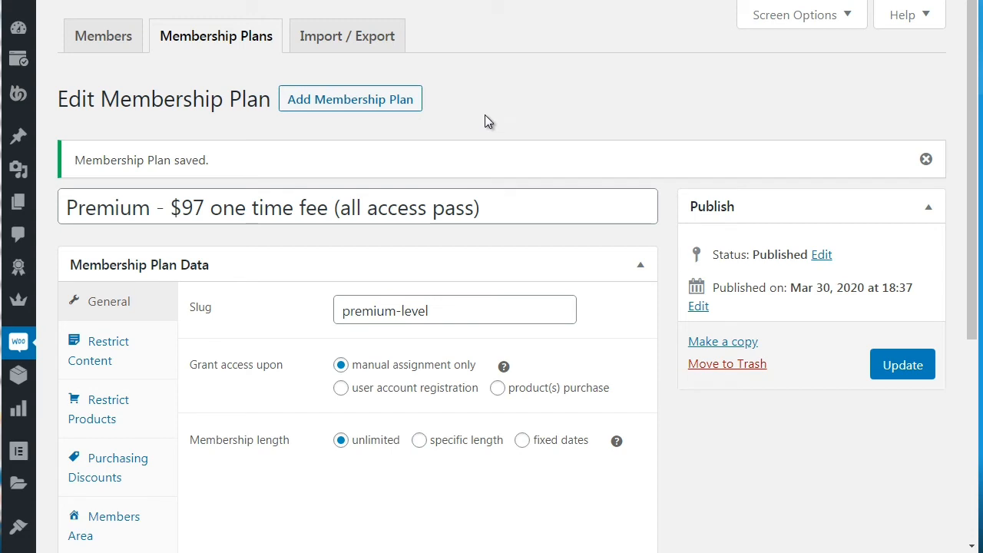
# - Start a new product and name it with the plan's copied title, "Premium - $97 one time fee (all access pass)"
pyautogui.moveTo(25, 379)
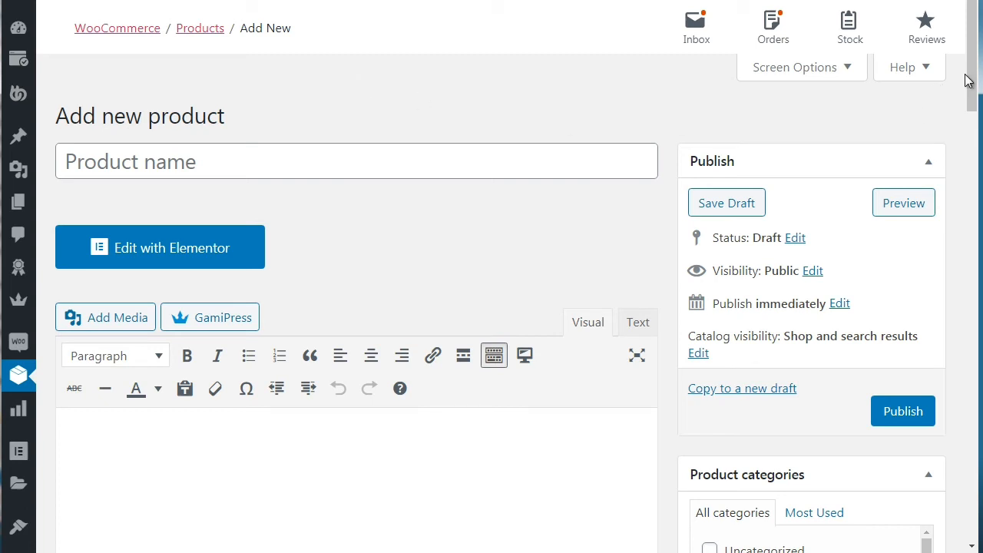
pyautogui.scroll(-1, 968, 79)
pyautogui.click(341, 116)
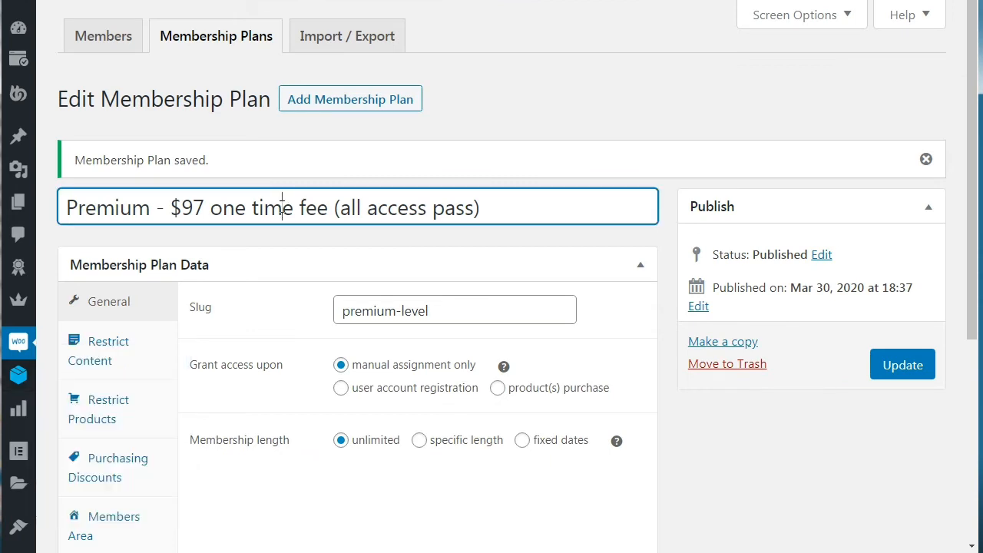
pyautogui.tripleClick(282, 201)
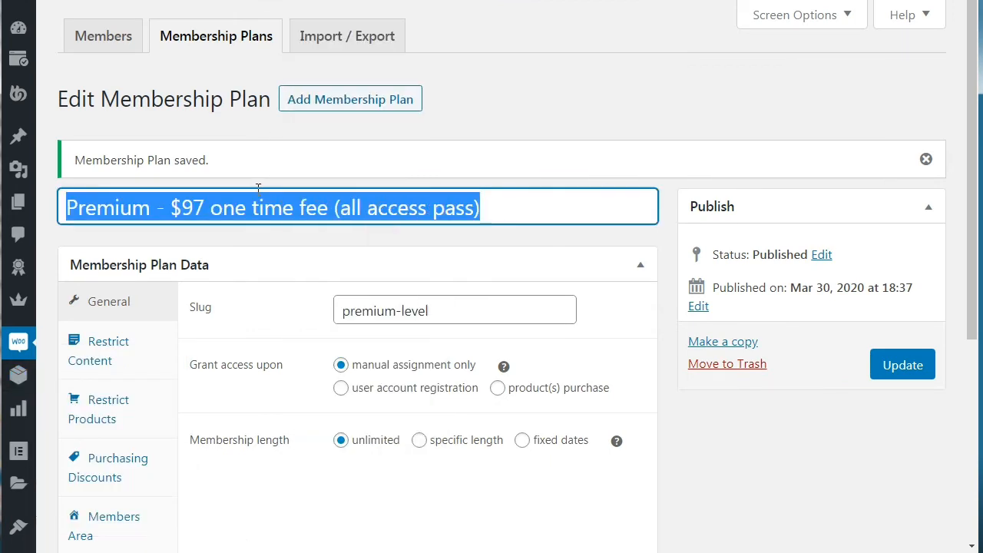
pyautogui.rightClick(258, 205)
pyautogui.click(291, 230)
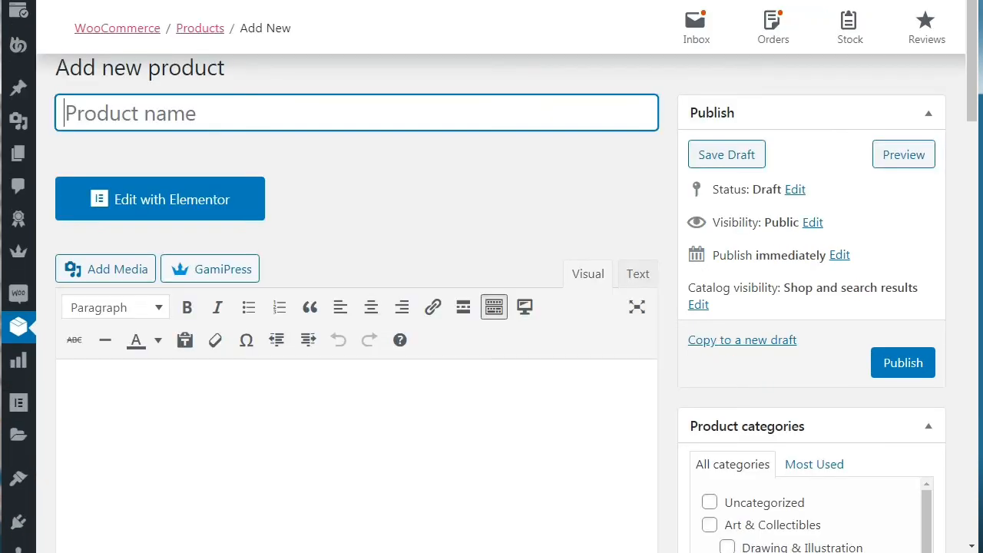
pyautogui.rightClick(180, 115)
pyautogui.click(234, 205)
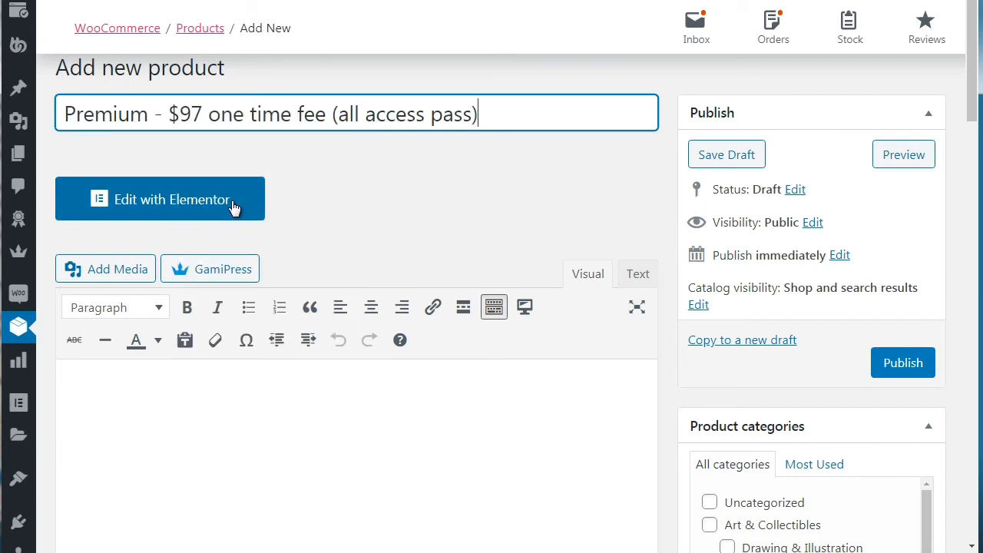
pyautogui.click(401, 171)
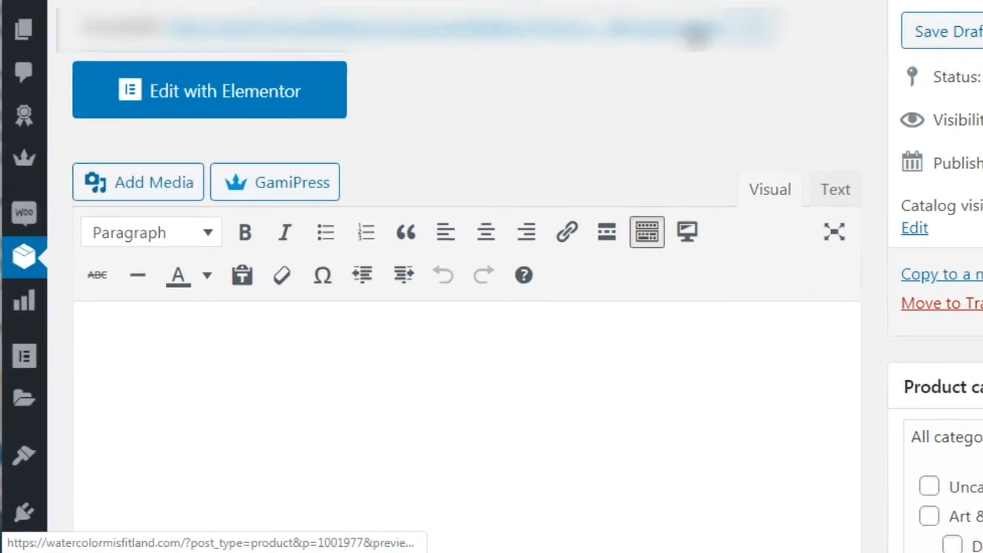
# - Write the product description "The description of the Membership plan and the benefits of what people get."
pyautogui.scroll(-2, 535, 346)
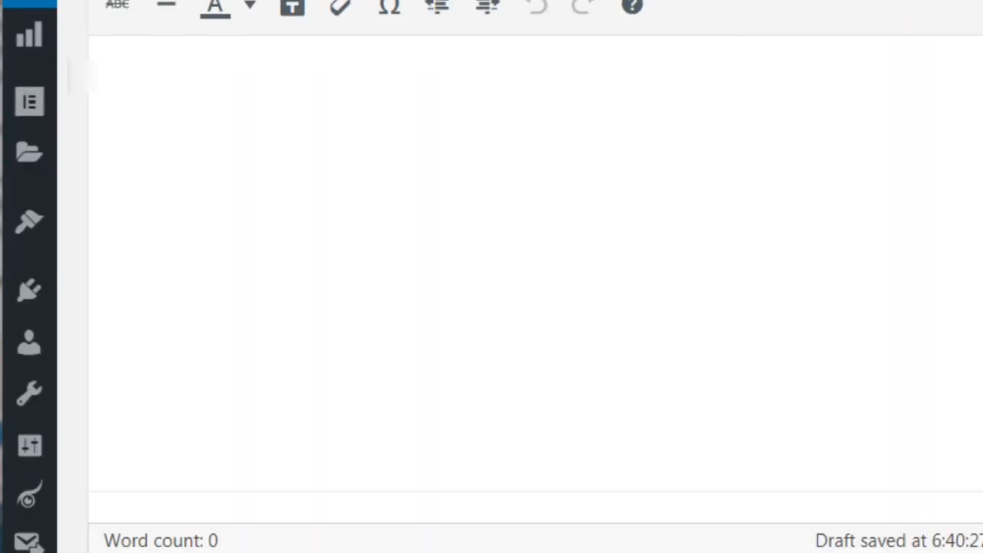
pyautogui.scroll(1, 536, 346)
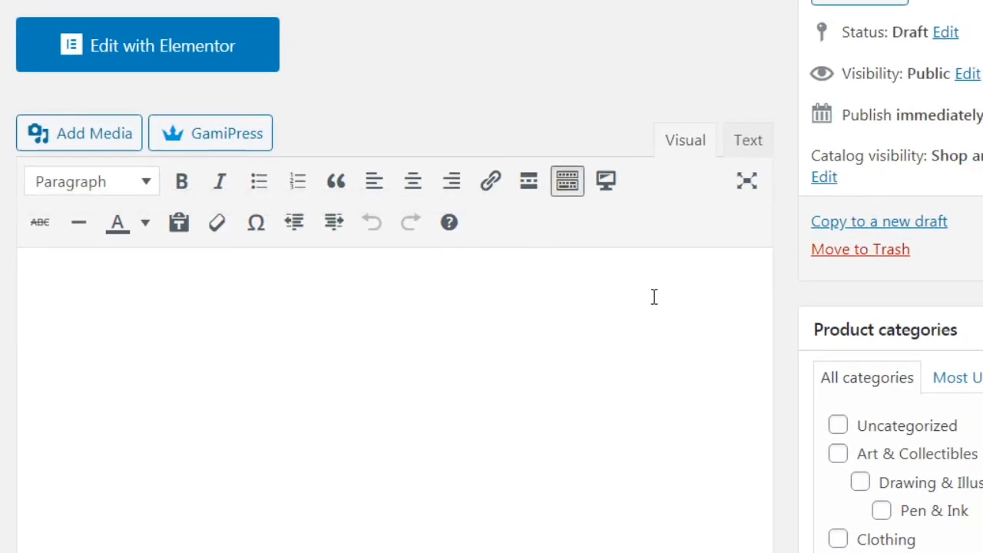
pyautogui.write('The descrk')
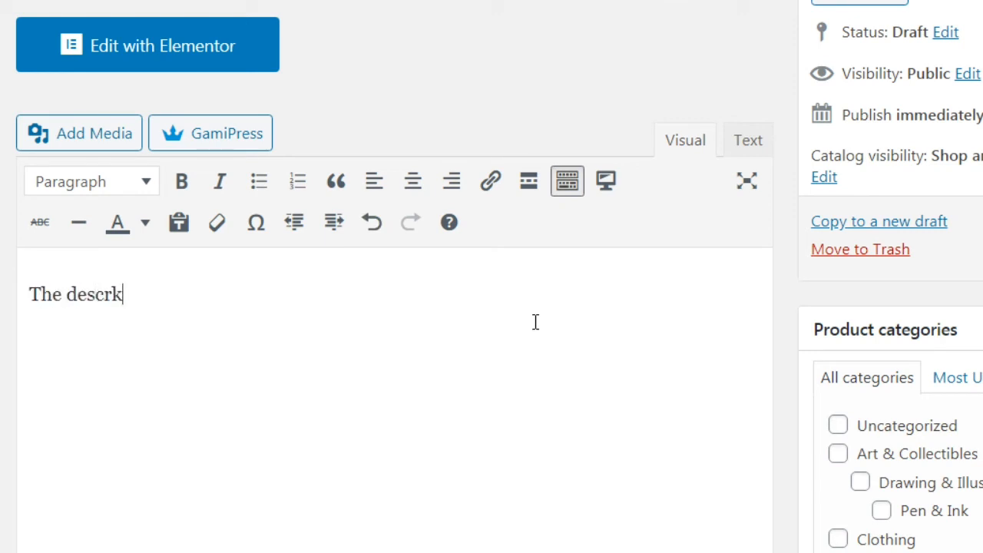
pyautogui.press('BackSpace')
pyautogui.write('iption ')
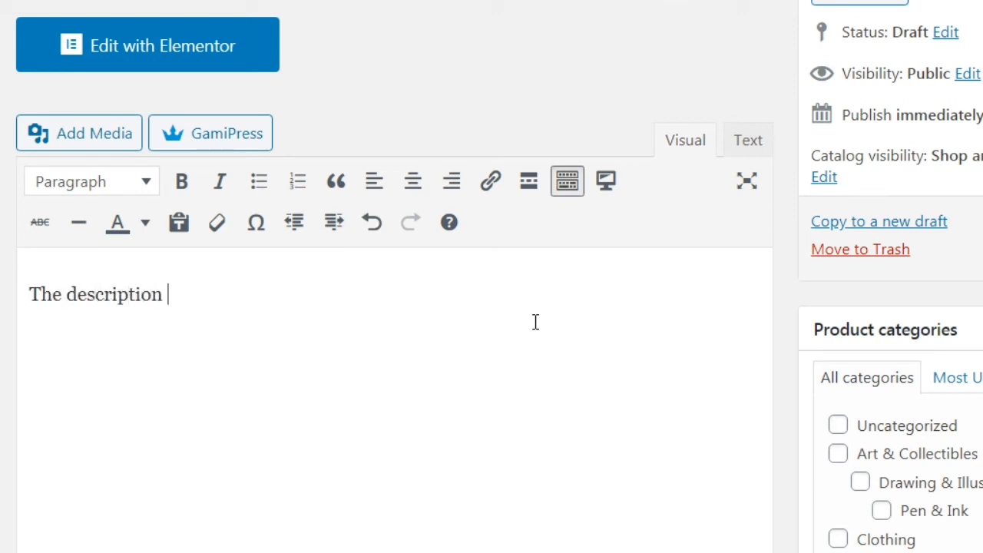
pyautogui.write('of the Membership ')
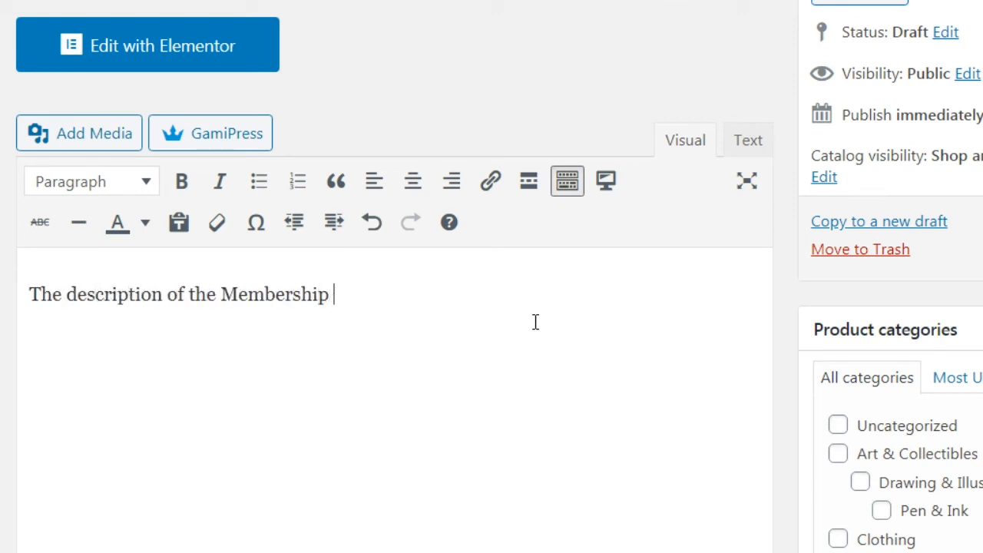
pyautogui.write('plan and the benef')
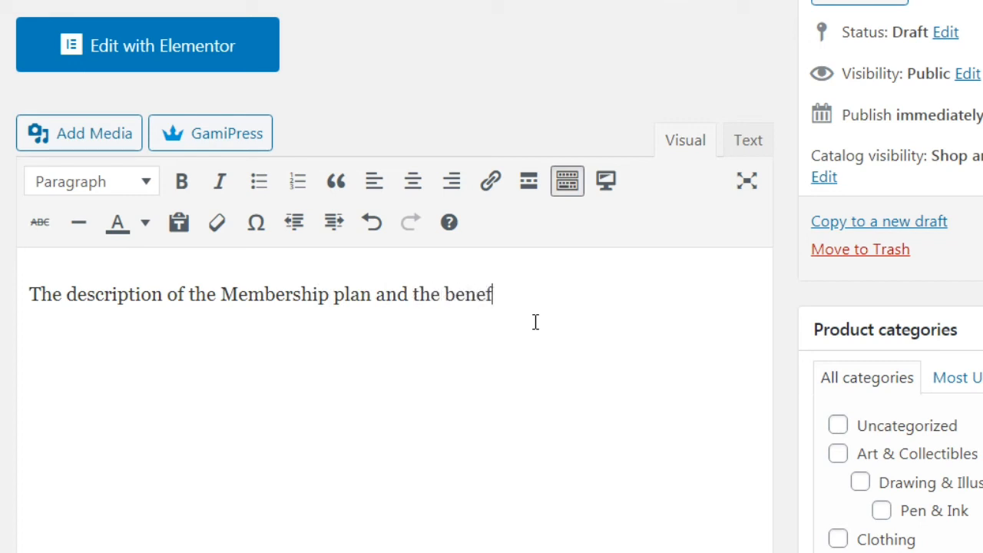
pyautogui.write('its of what people get.')
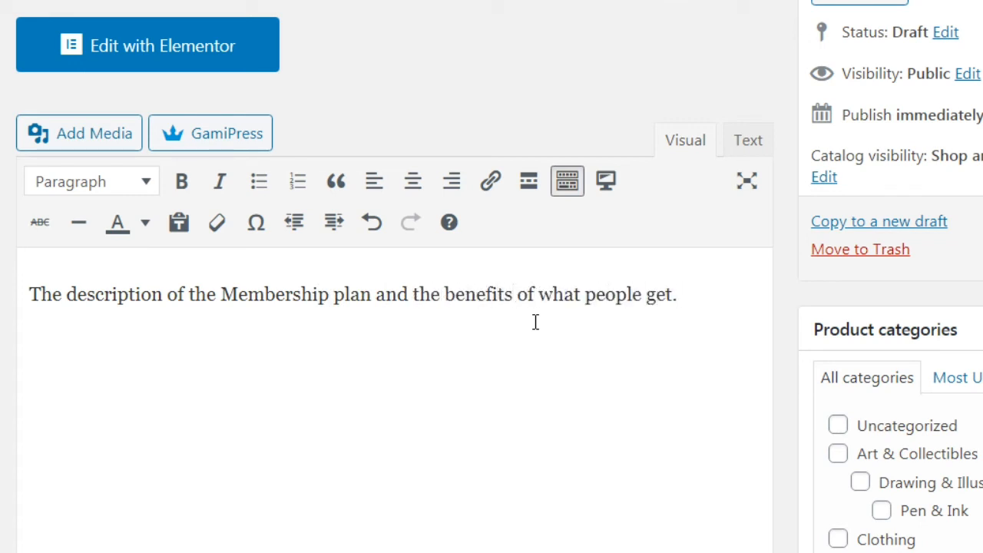
# - Enter "Membership plans" as the name for a new product category
pyautogui.scroll(-4, 535, 321)
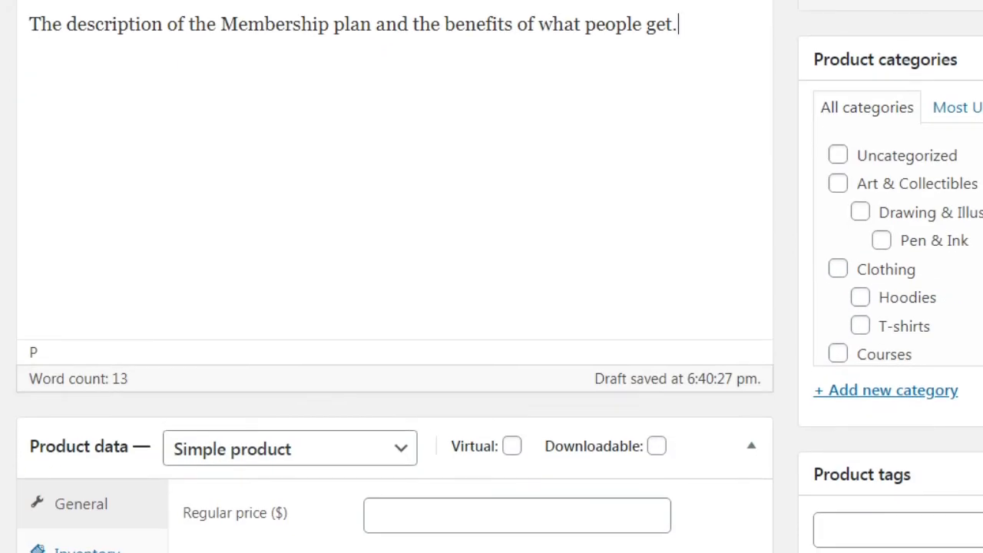
pyautogui.scroll(-1, 491, 277)
pyautogui.scroll(1, 491, 277)
pyautogui.click(927, 392)
pyautogui.write('Membership ')
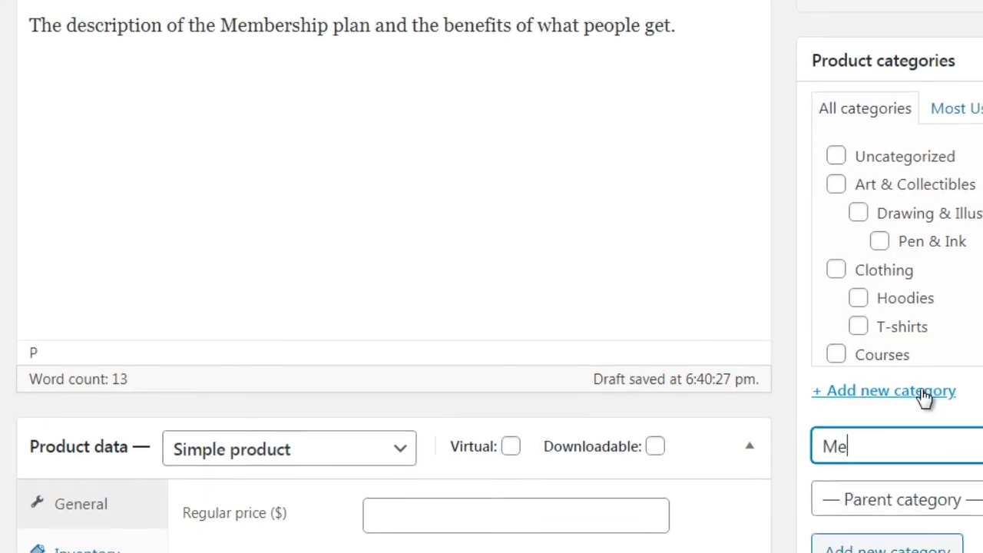
pyautogui.write('plans')
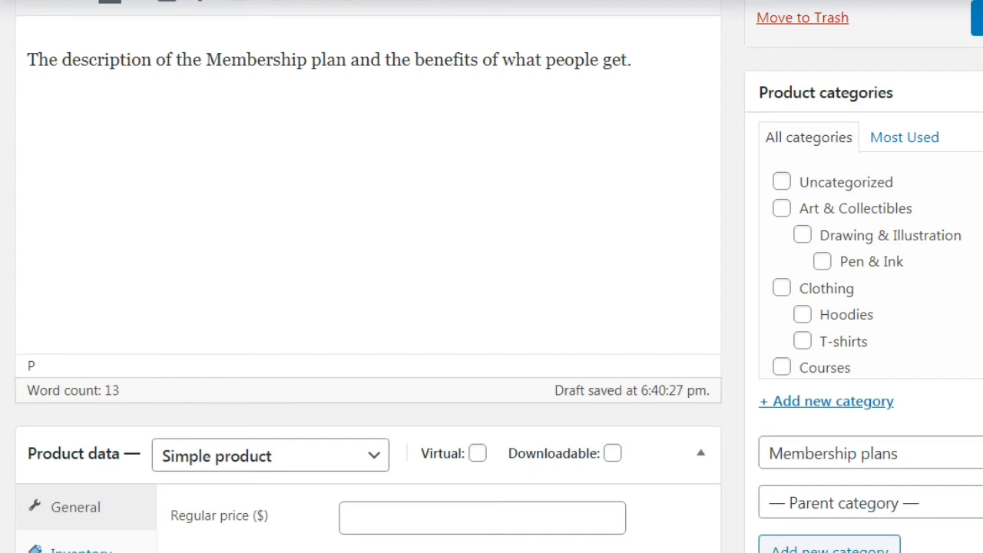
# - Check the available product types, keep Simple product and mark the product as virtual
pyautogui.scroll(-5, 435, 111)
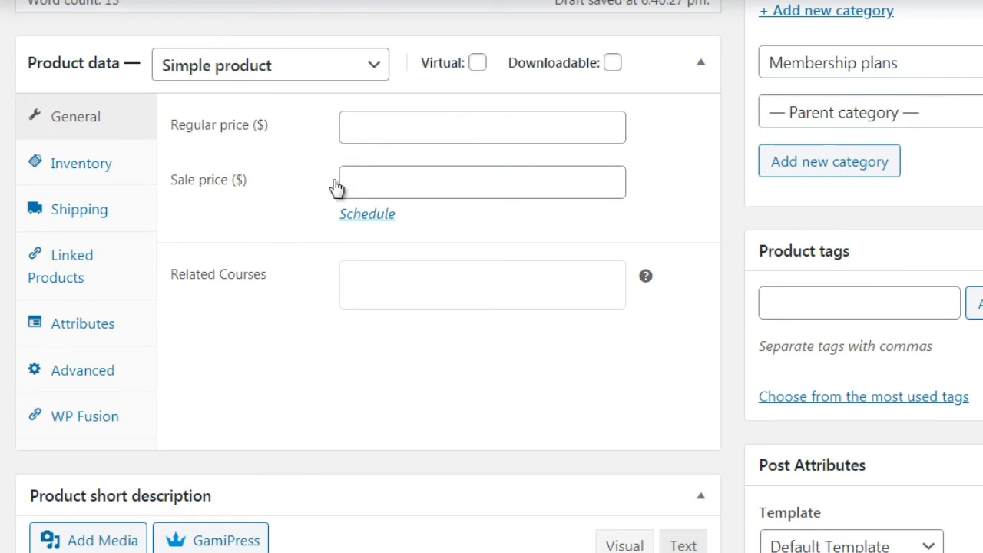
pyautogui.click(258, 72)
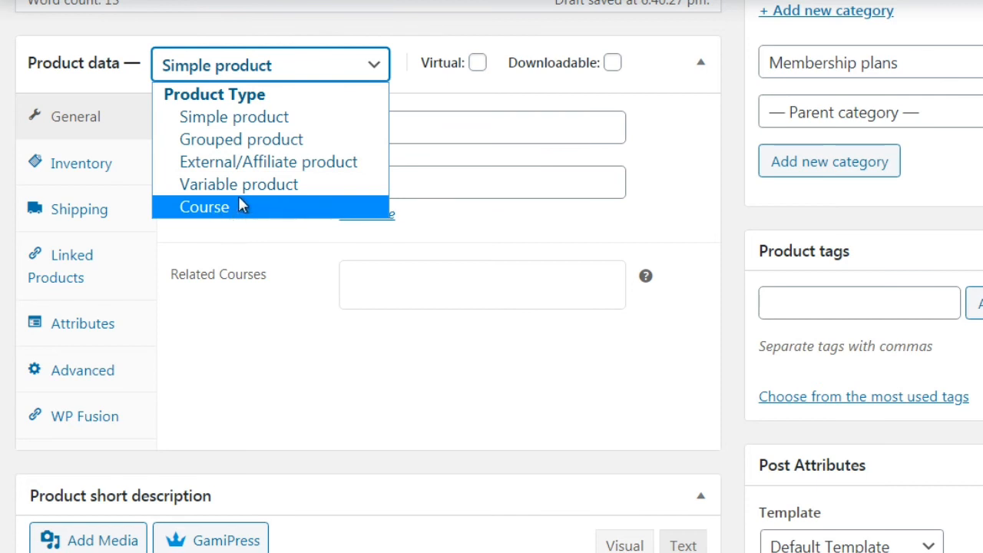
pyautogui.click(263, 120)
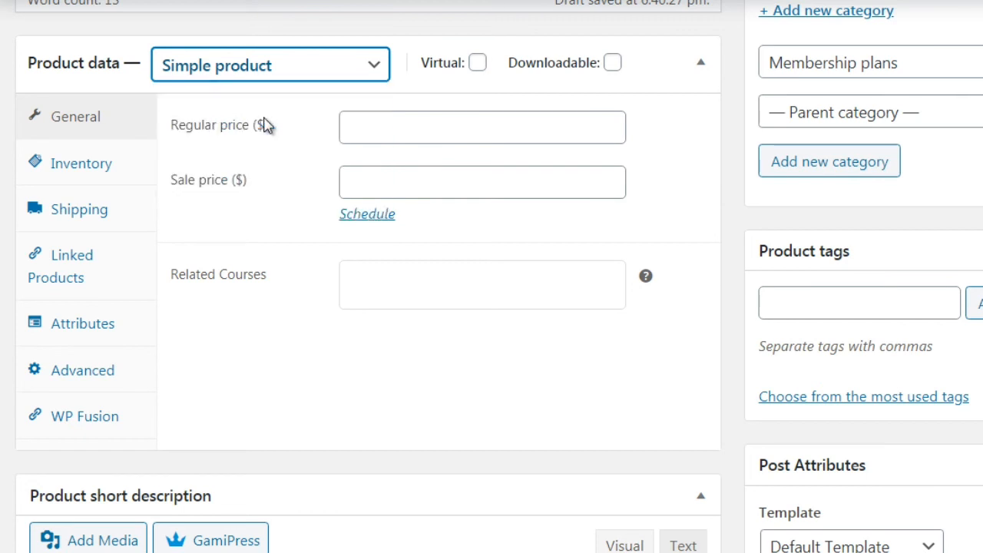
pyautogui.click(476, 67)
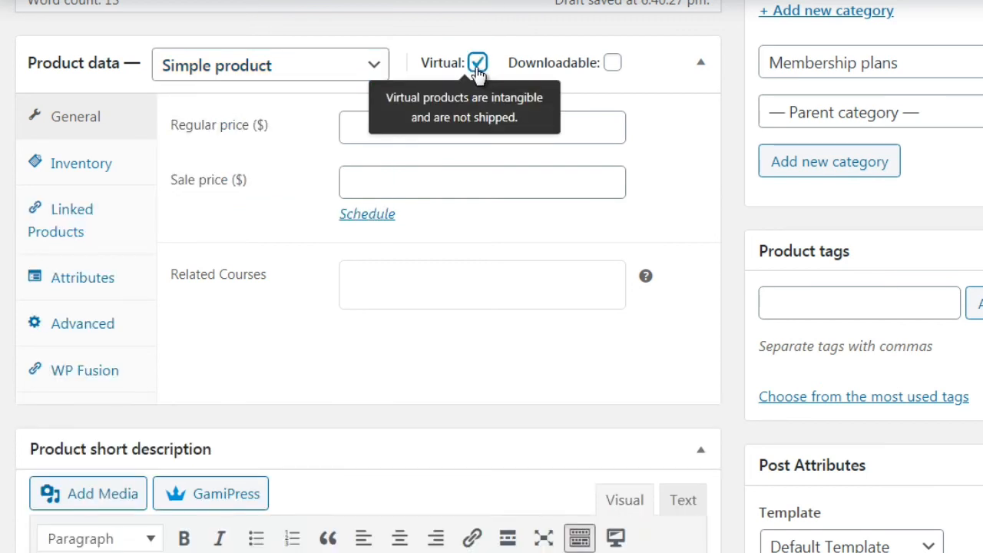
# - Set the product's regular price to 197 and its sale price to 97
pyautogui.click(366, 123)
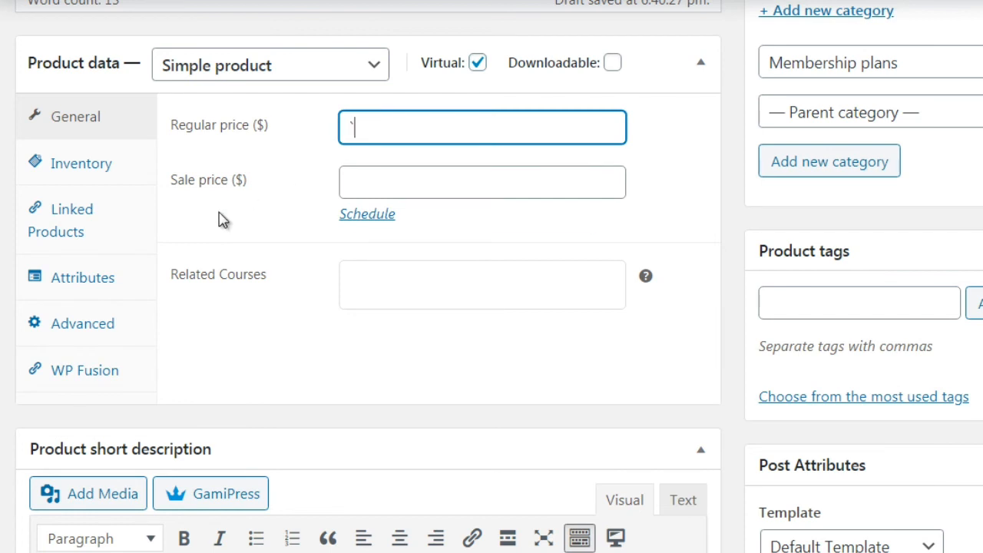
pyautogui.write('$')
pyautogui.press('BackSpace')
pyautogui.write('197')
pyautogui.press('Tab')
pyautogui.write('97')
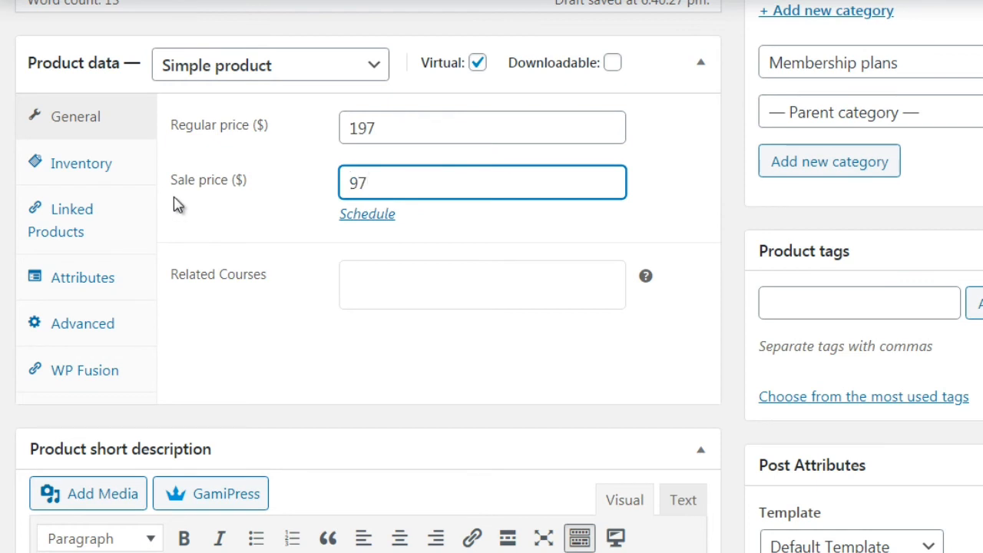
pyautogui.click(163, 181)
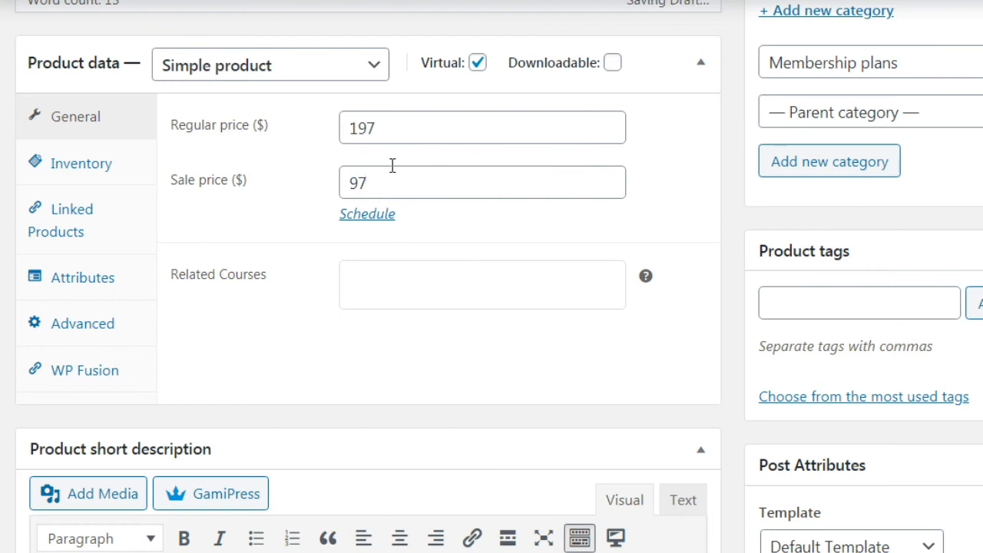
pyautogui.moveTo(395, 189); pyautogui.dragTo(342, 186)
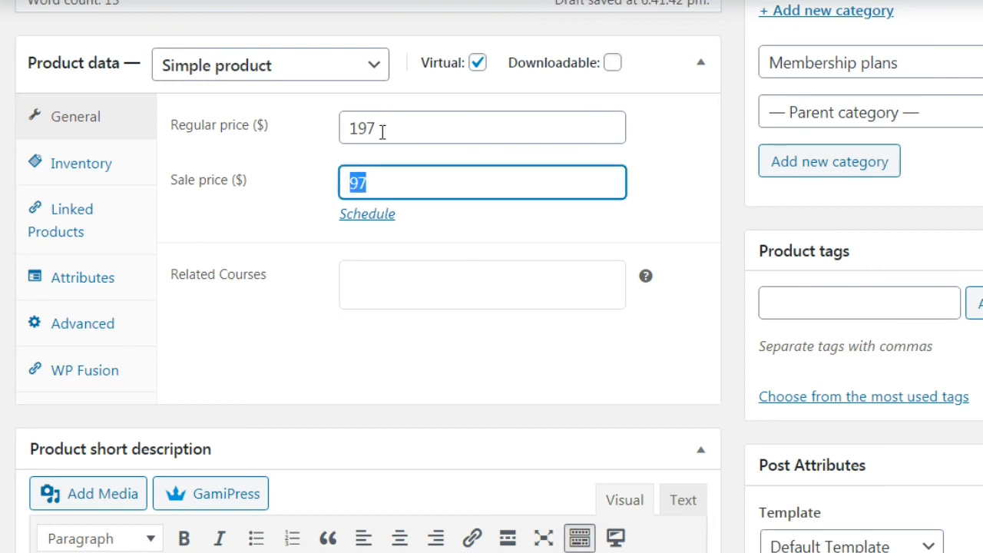
pyautogui.moveTo(382, 133); pyautogui.dragTo(336, 145)
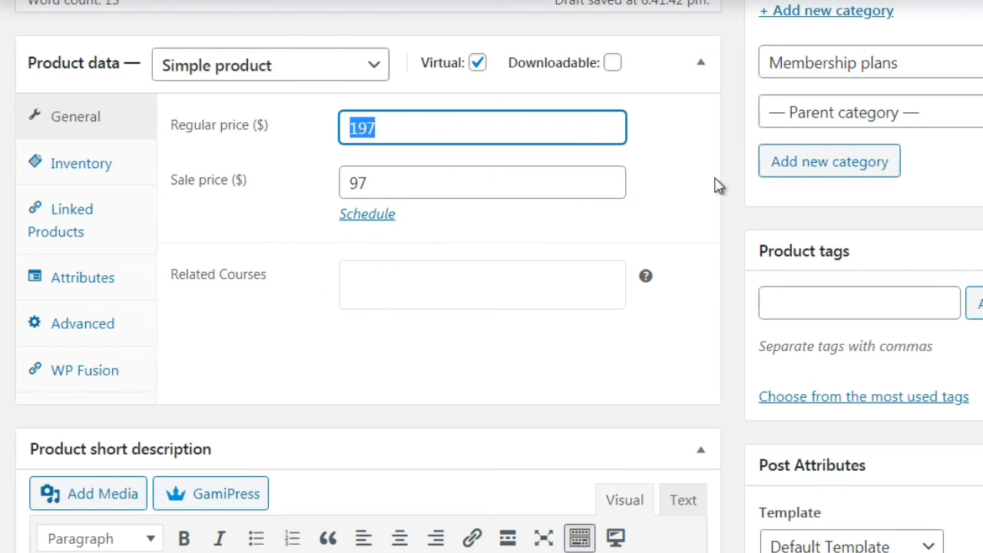
pyautogui.click(738, 185)
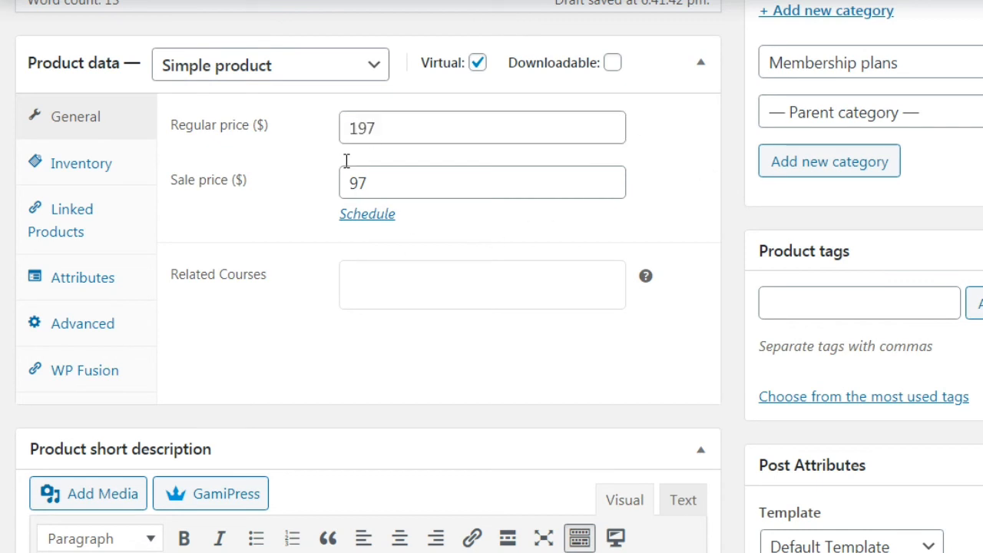
# - Review the product's inventory, linked products, attributes and advanced settings, including the purchase note field
pyautogui.click(125, 173)
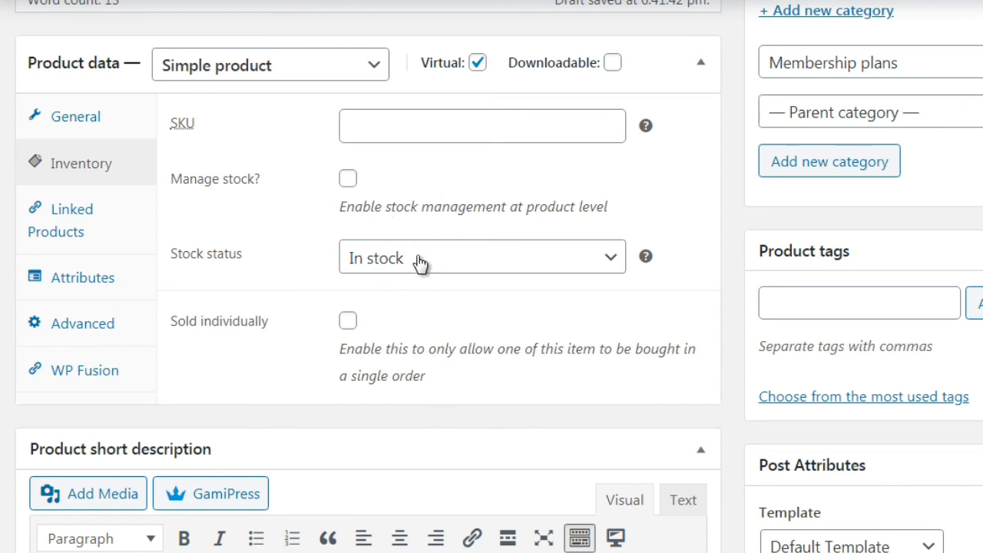
pyautogui.click(105, 231)
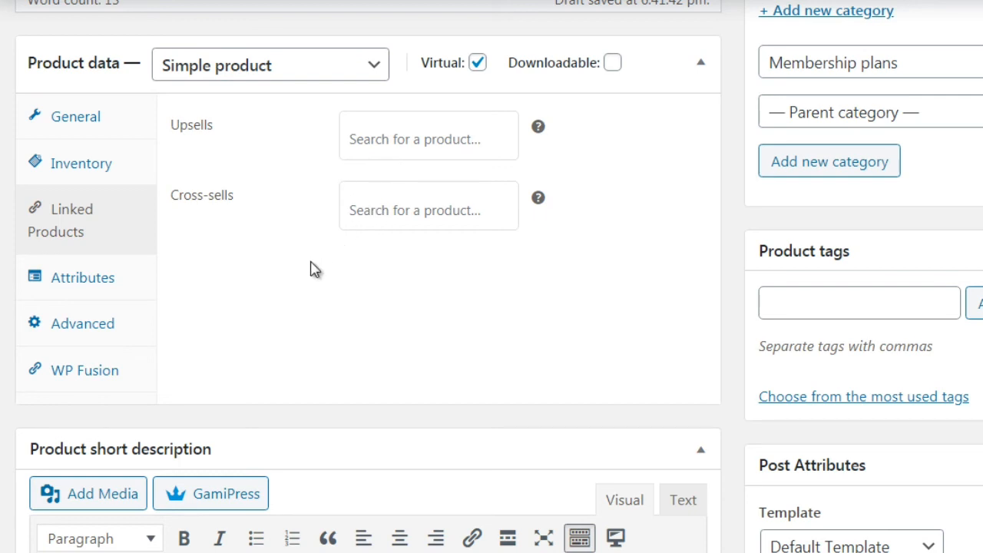
pyautogui.click(137, 290)
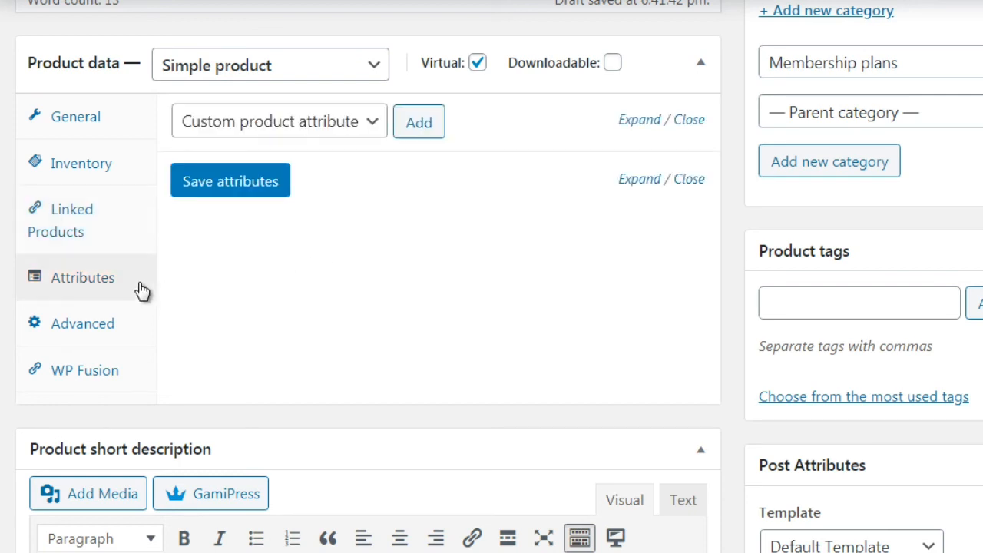
pyautogui.click(142, 332)
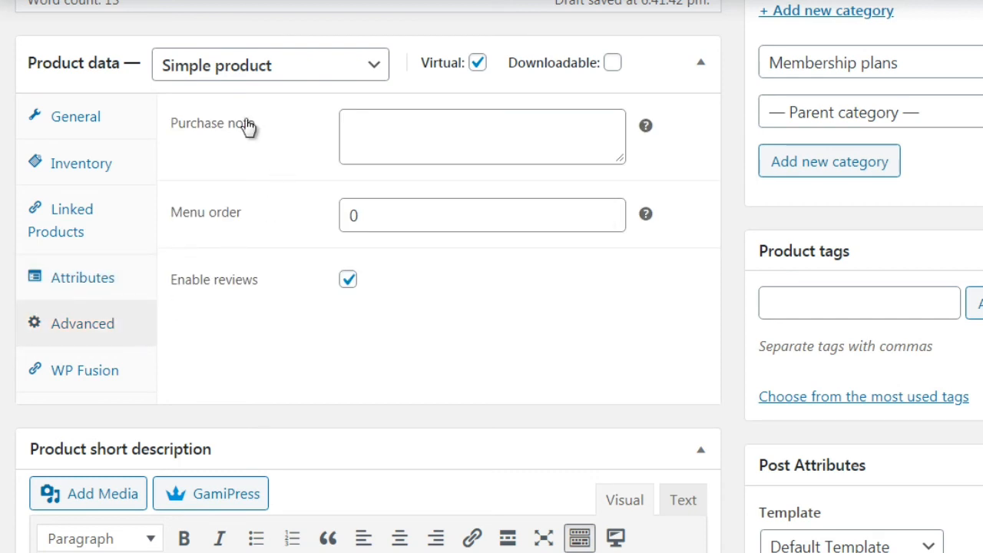
pyautogui.click(392, 138)
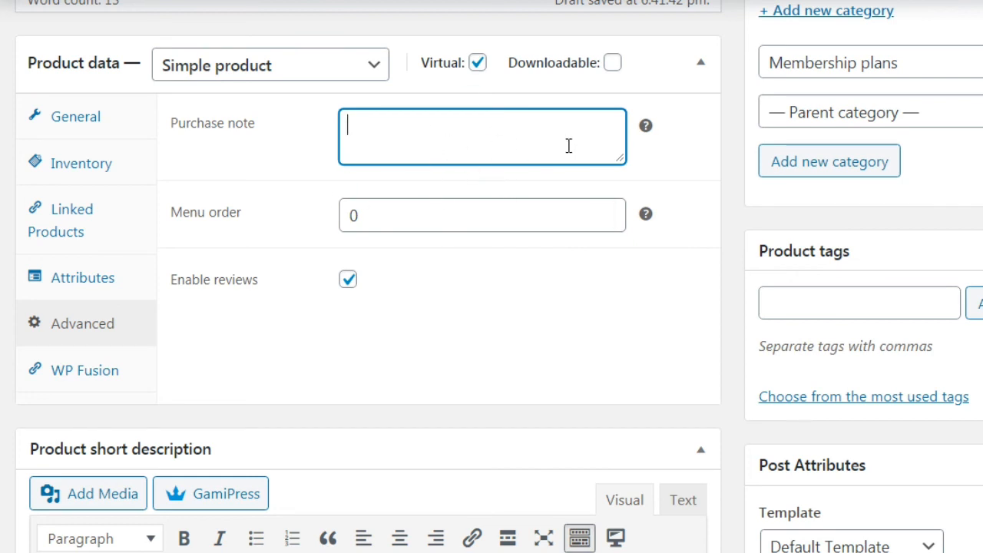
# - Copy the full product description text into the product short description
pyautogui.scroll(5, 669, 68)
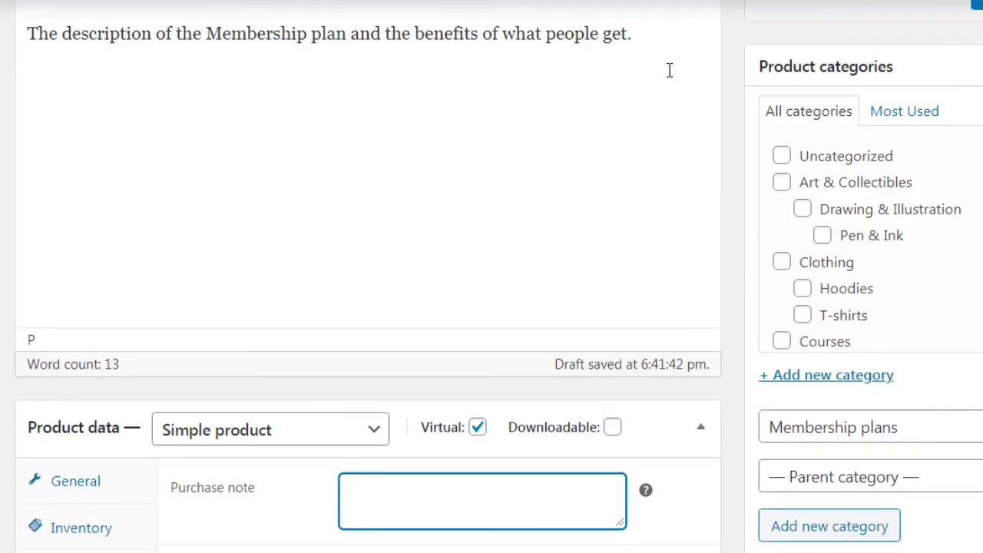
pyautogui.click(670, 70)
pyautogui.hotkey('ctrl', 'a')
pyautogui.hotkey('ctrl', 'c')
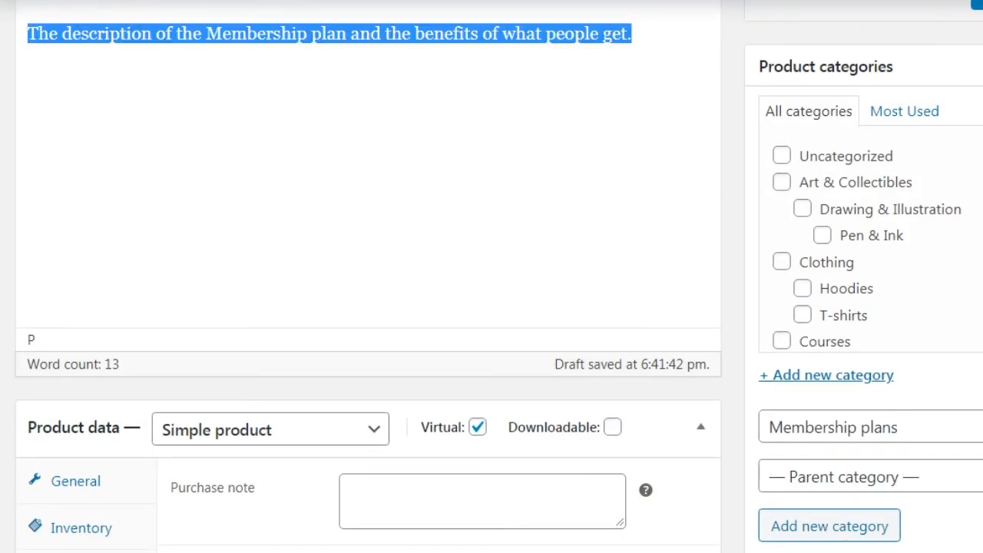
pyautogui.scroll(3, 492, 276)
pyautogui.scroll(-10, 491, 277)
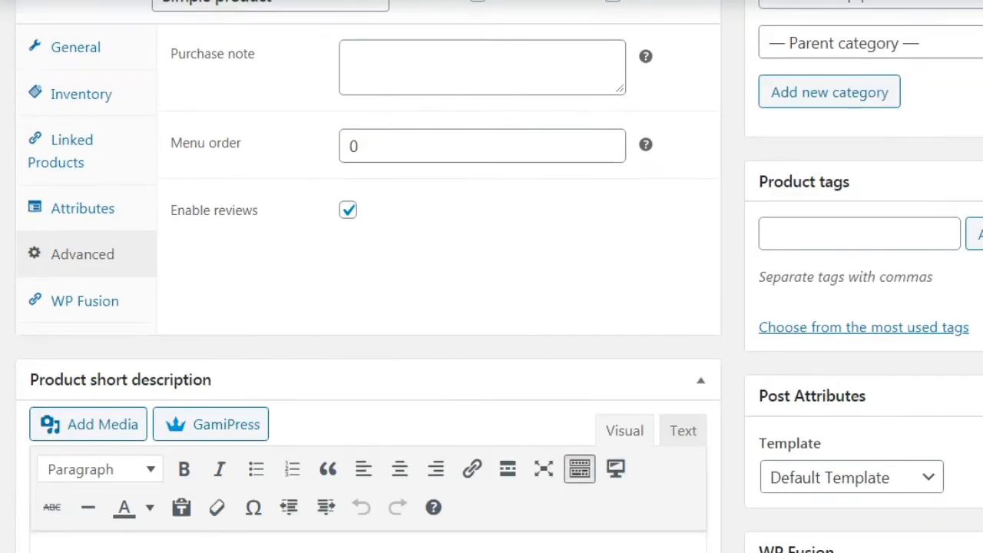
pyautogui.scroll(-2, 492, 276)
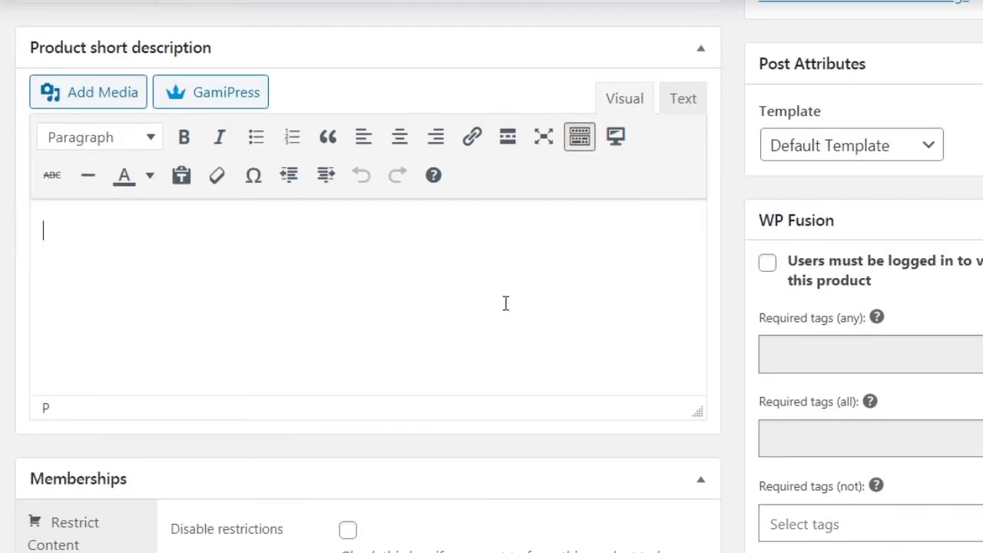
pyautogui.hotkey('ctrl', 'v')
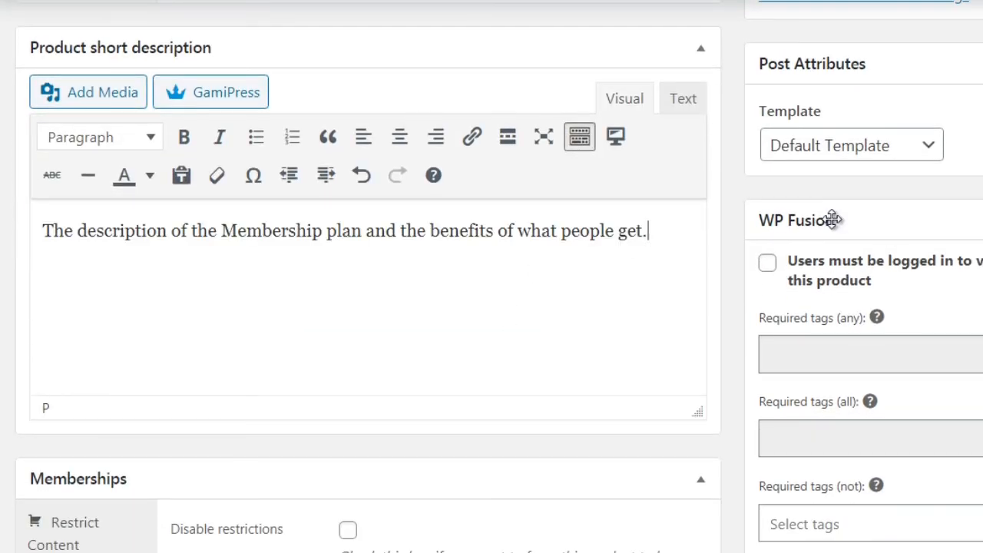
# - Select the Premium - $97 one time fee rule in the product's membership restrictions and check which plans it offers
pyautogui.scroll(-3, 916, 157)
pyautogui.scroll(3, 916, 157)
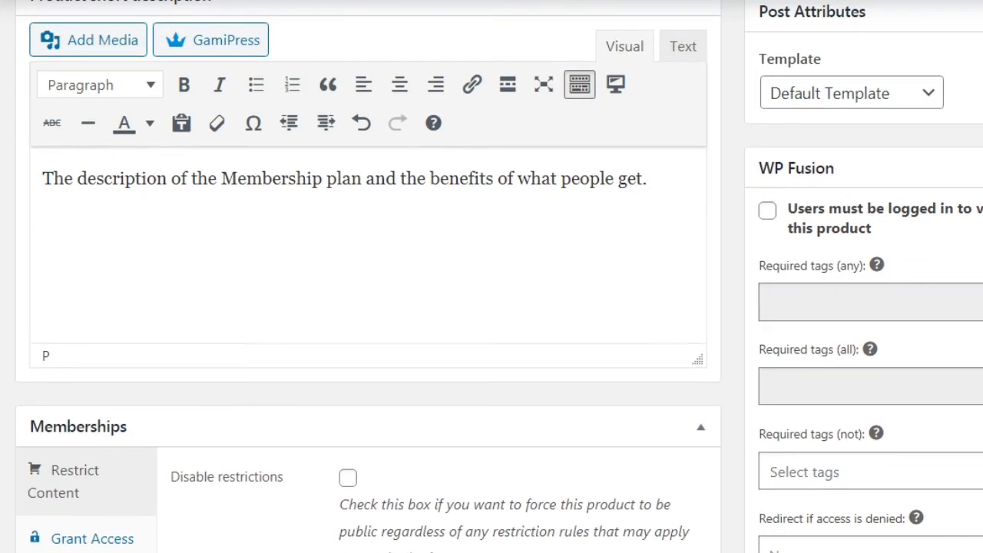
pyautogui.scroll(-3, 499, 277)
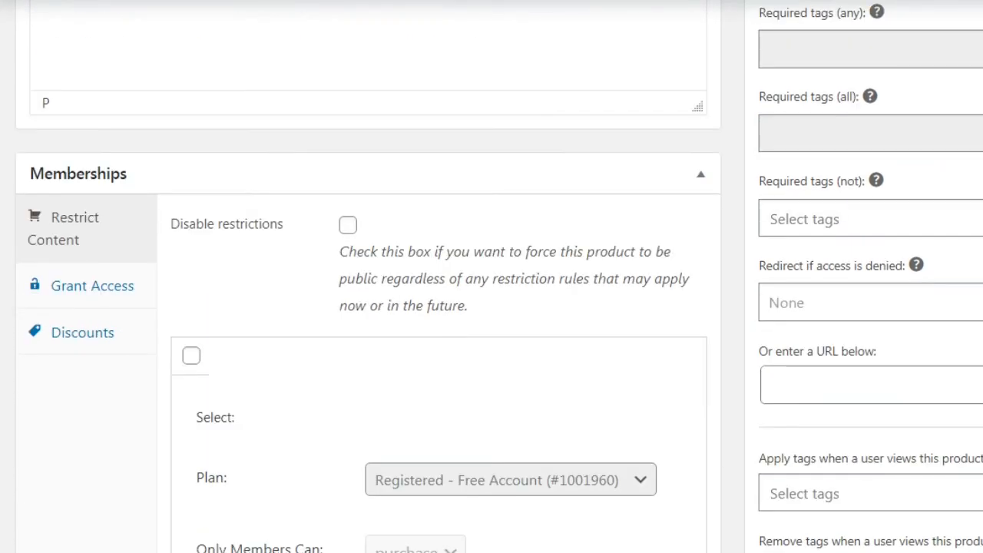
pyautogui.scroll(-1, 364, 120)
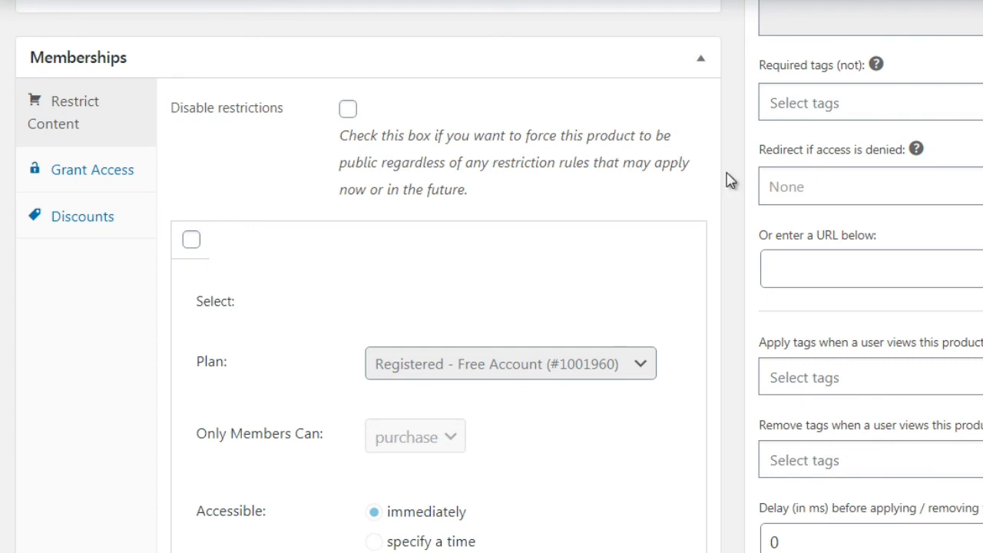
pyautogui.scroll(-2, 729, 180)
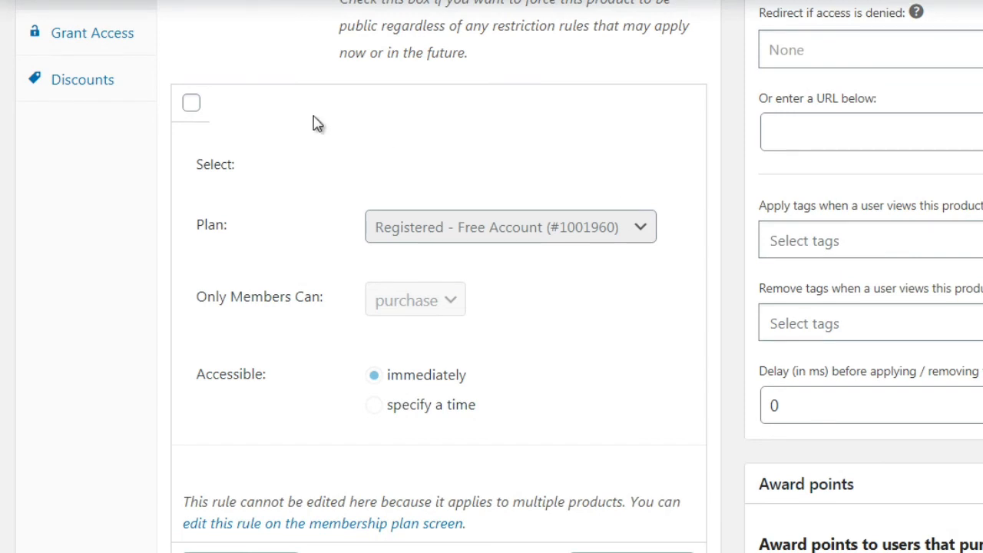
pyautogui.click(191, 105)
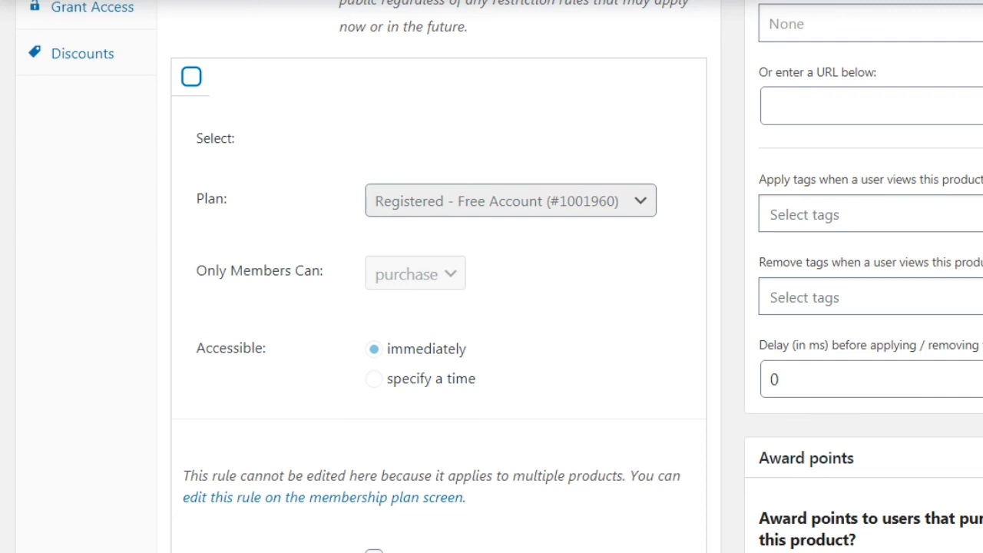
pyautogui.scroll(-2, 492, 276)
pyautogui.scroll(-3, 492, 277)
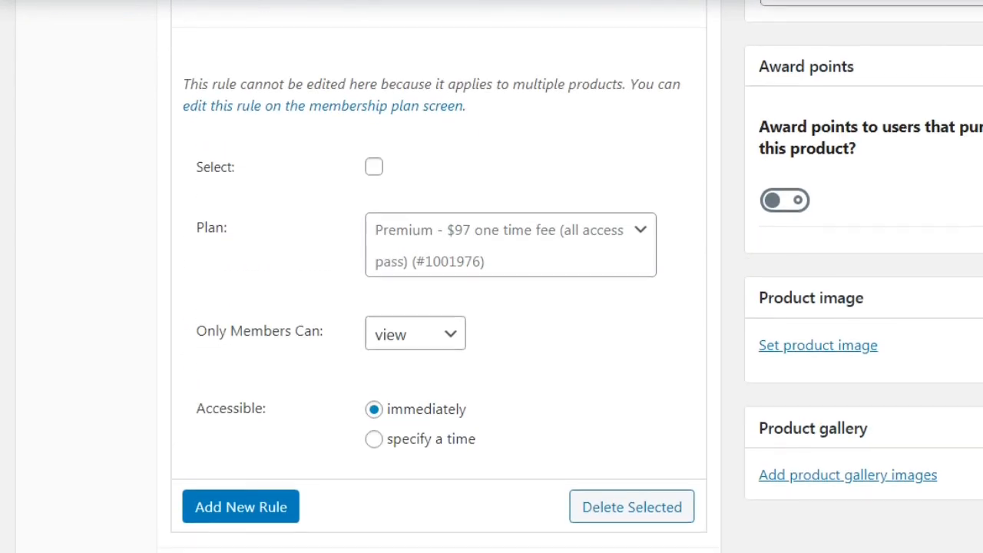
pyautogui.click(373, 171)
pyautogui.click(445, 263)
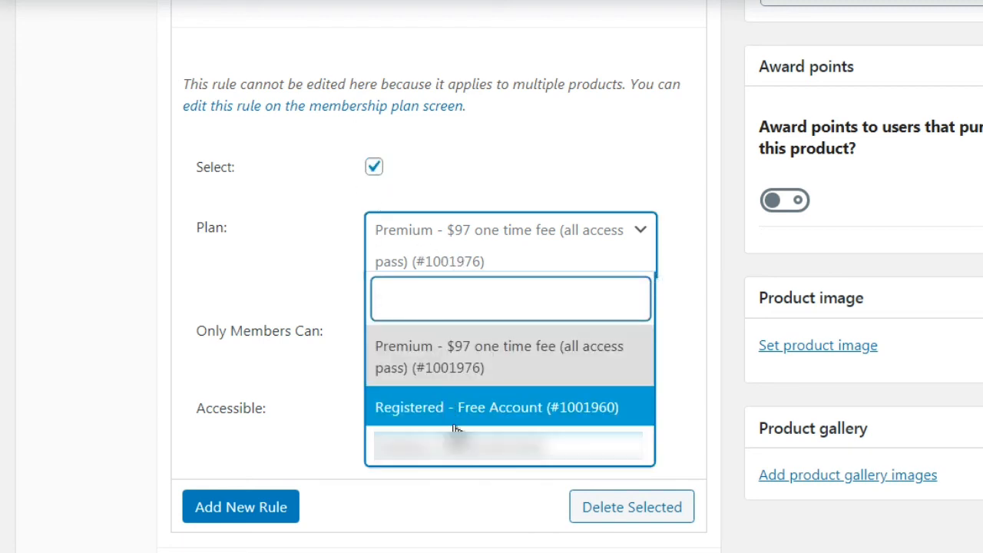
pyautogui.click(315, 271)
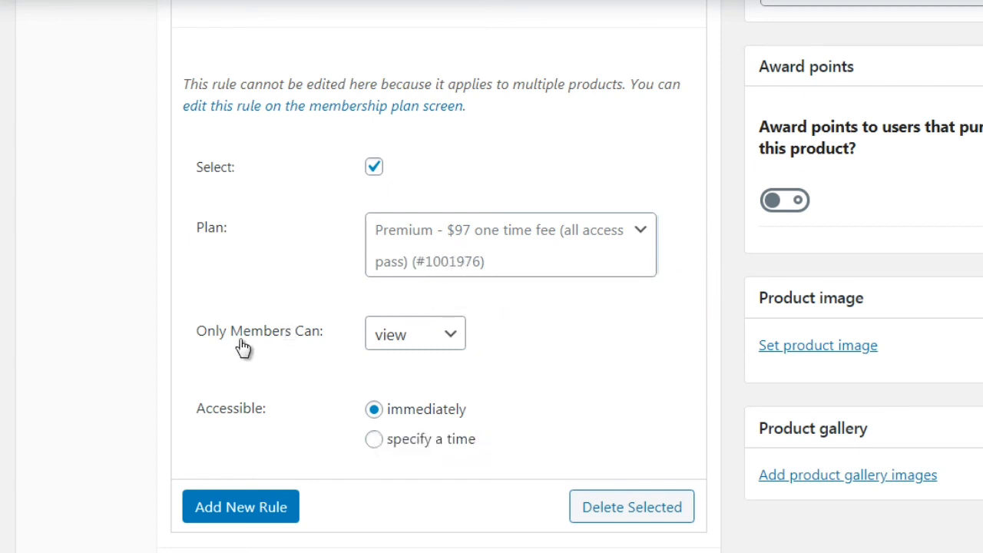
# - Try purchase as what only members can do in the Premium rule and return it to view
pyautogui.click(402, 340)
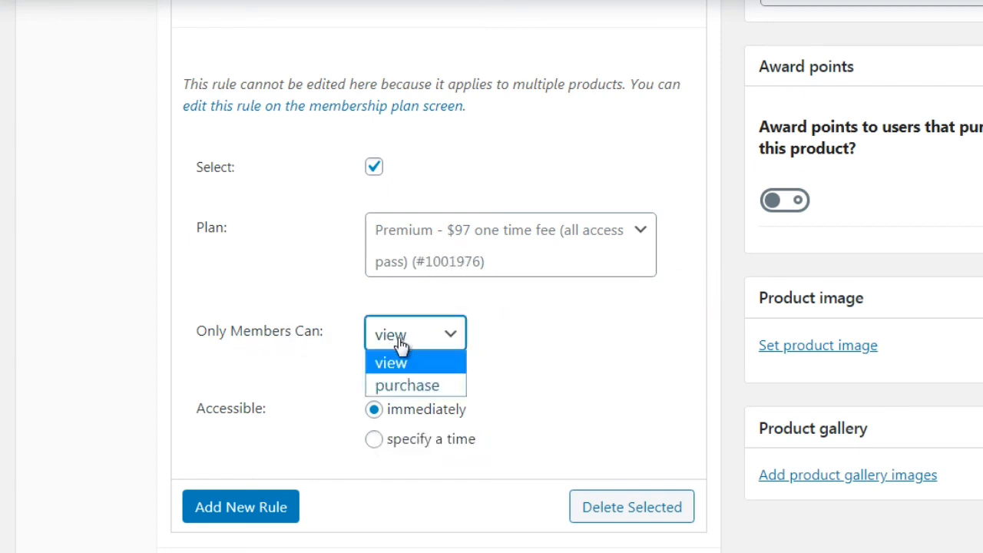
pyautogui.click(407, 386)
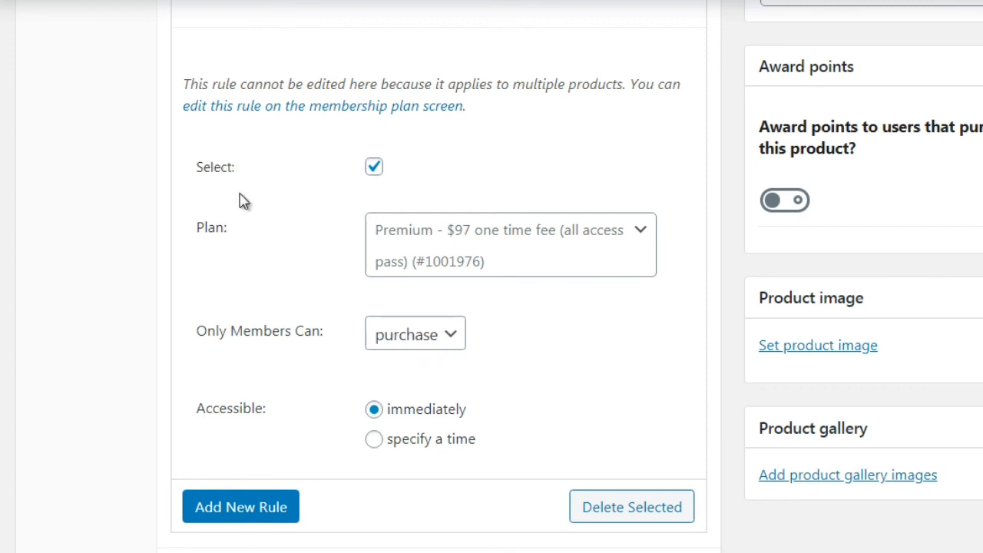
pyautogui.click(420, 340)
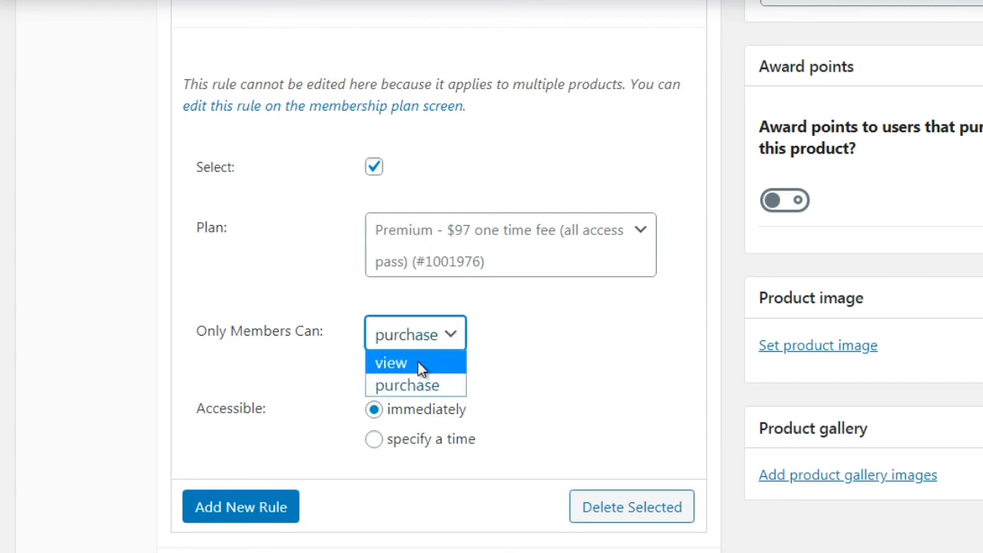
pyautogui.click(421, 365)
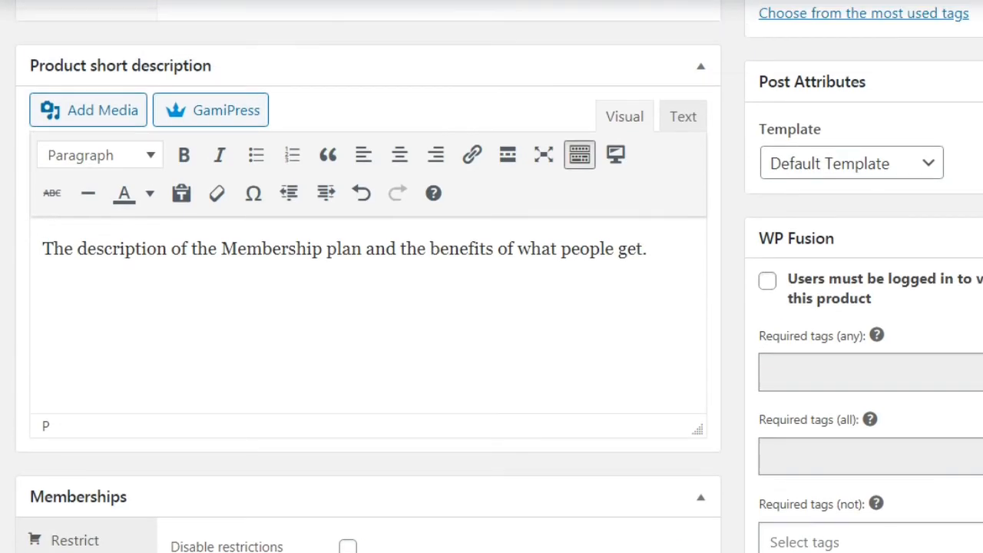
# - Try enabling a custom viewing restricted message for the product and turn it off again
pyautogui.scroll(-15, 438, 308)
pyautogui.scroll(-2, 438, 307)
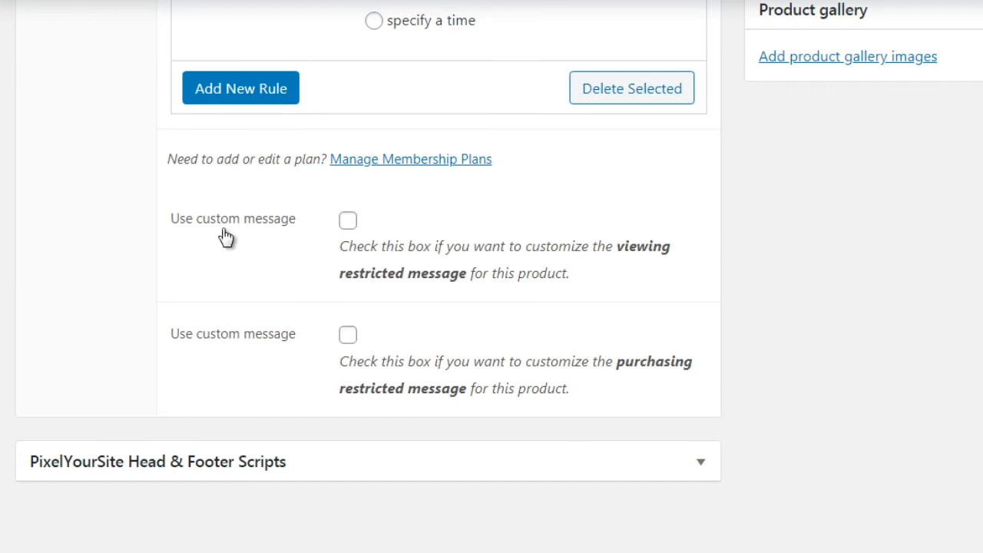
pyautogui.click(348, 222)
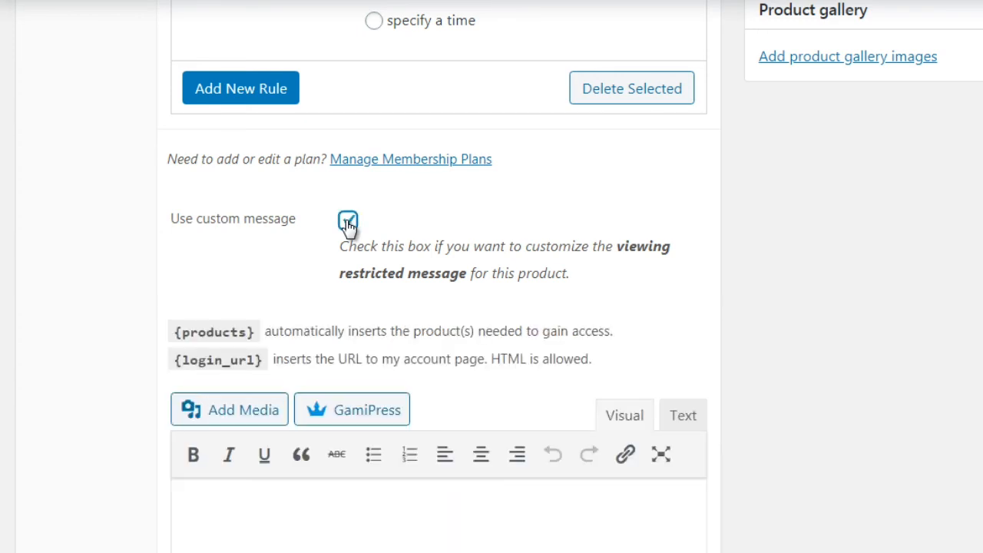
pyautogui.click(348, 222)
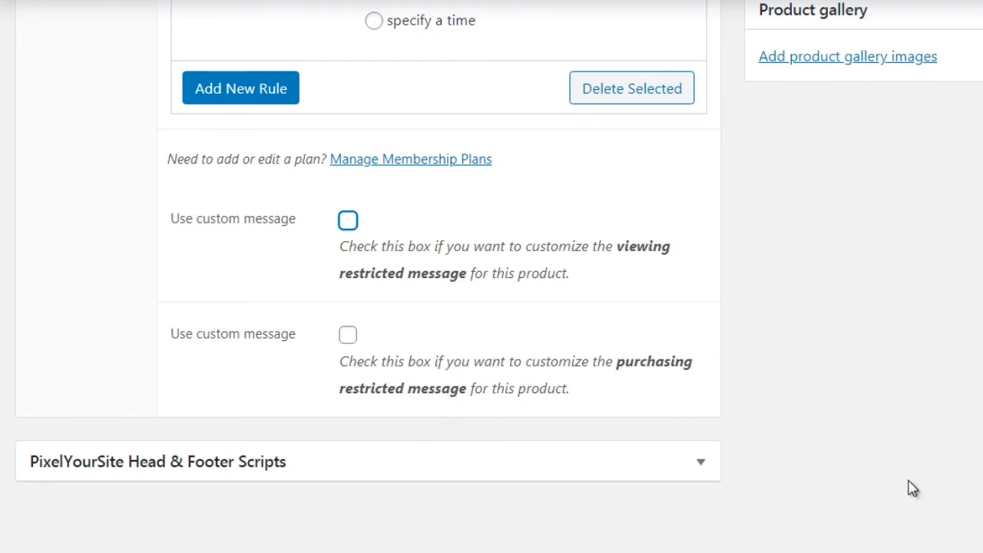
# - Publish the Premium membership product
pyautogui.scroll(1, 817, 476)
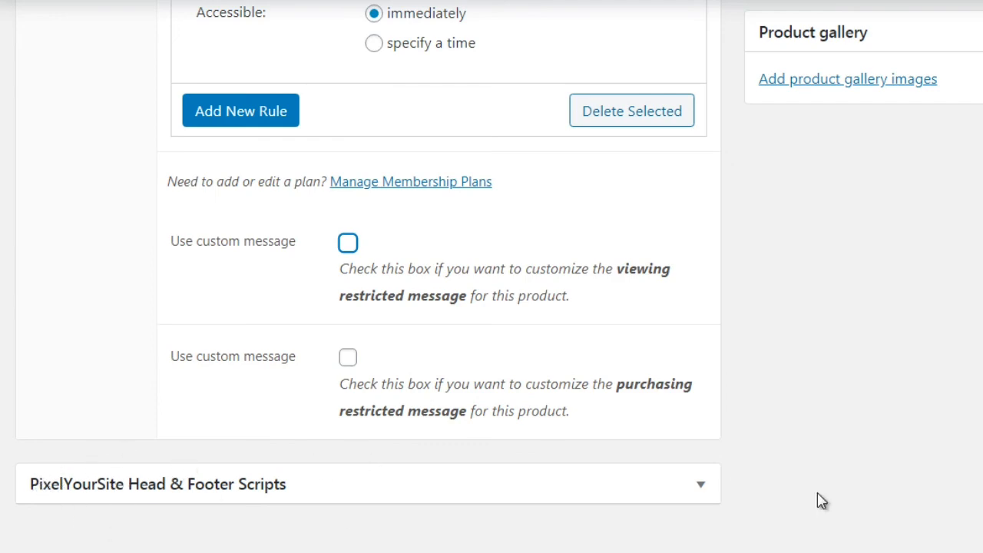
pyautogui.scroll(15, 492, 277)
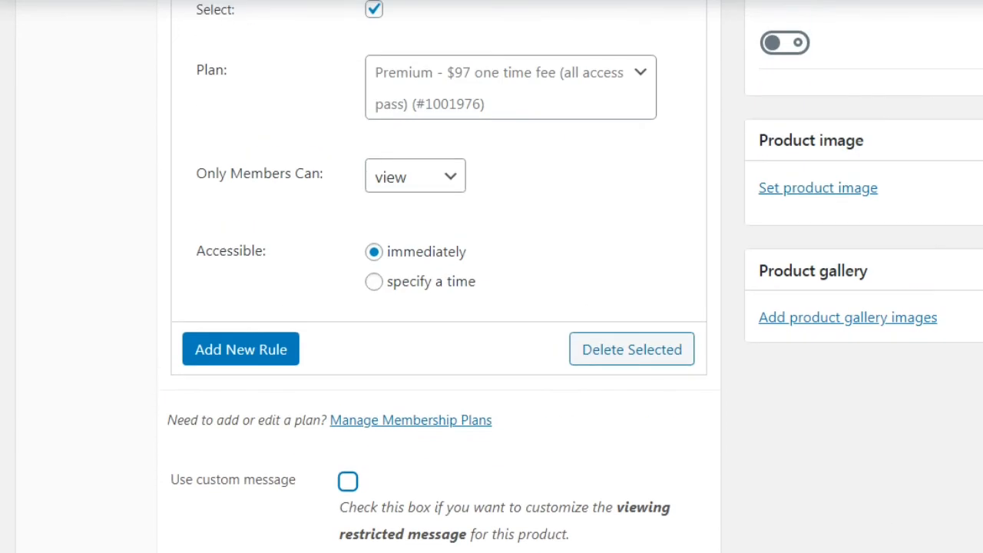
pyautogui.scroll(7, 491, 277)
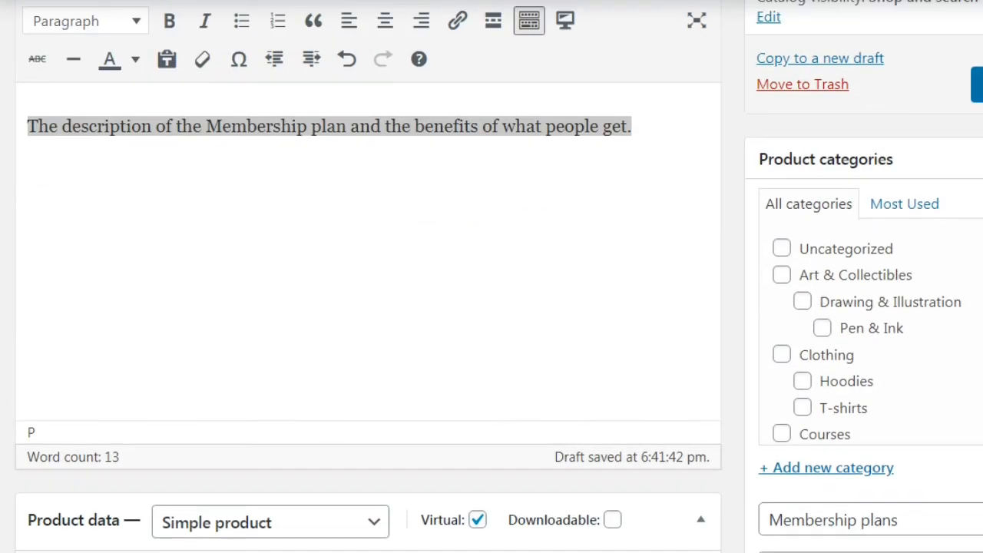
pyautogui.click(978, 84)
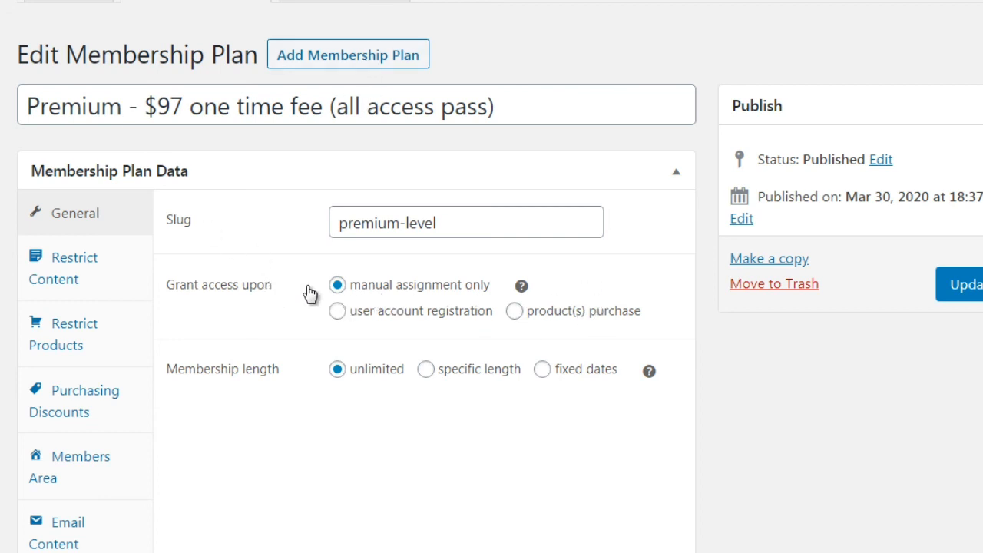
# - Set the Premium plan to grant access upon purchase of the "Premium - $97 one time fee (all access pass)" product and update the plan
pyautogui.click(522, 312)
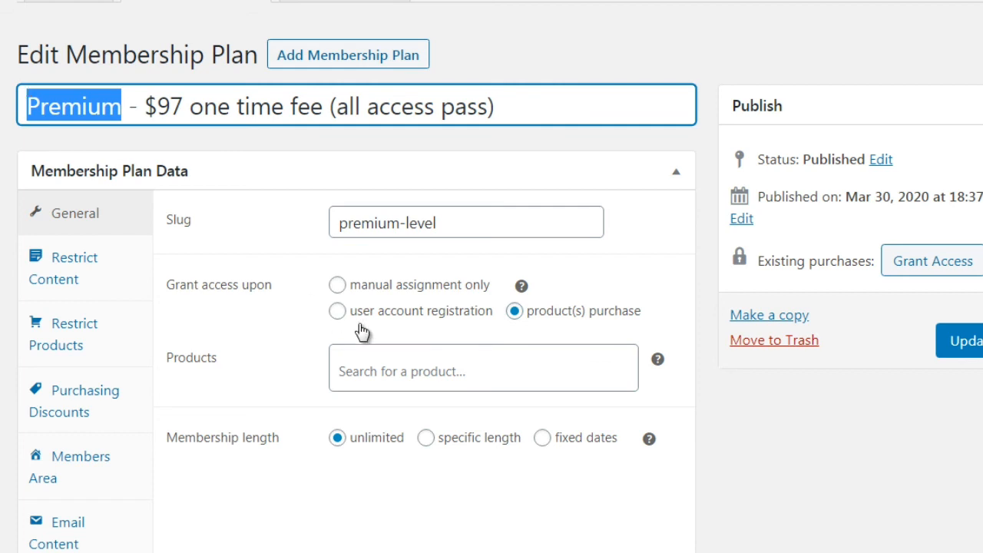
pyautogui.click(394, 371)
pyautogui.write('Premium')
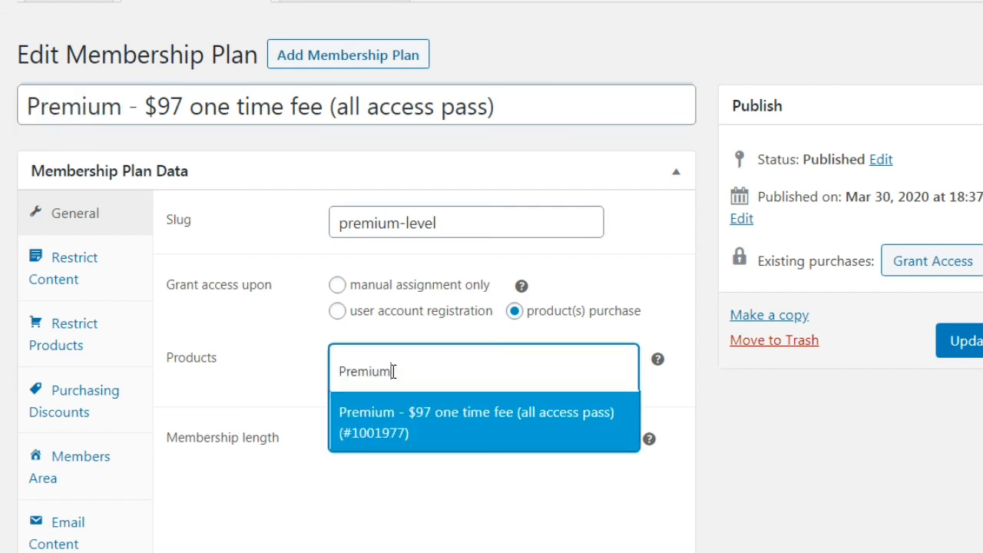
pyautogui.click(422, 431)
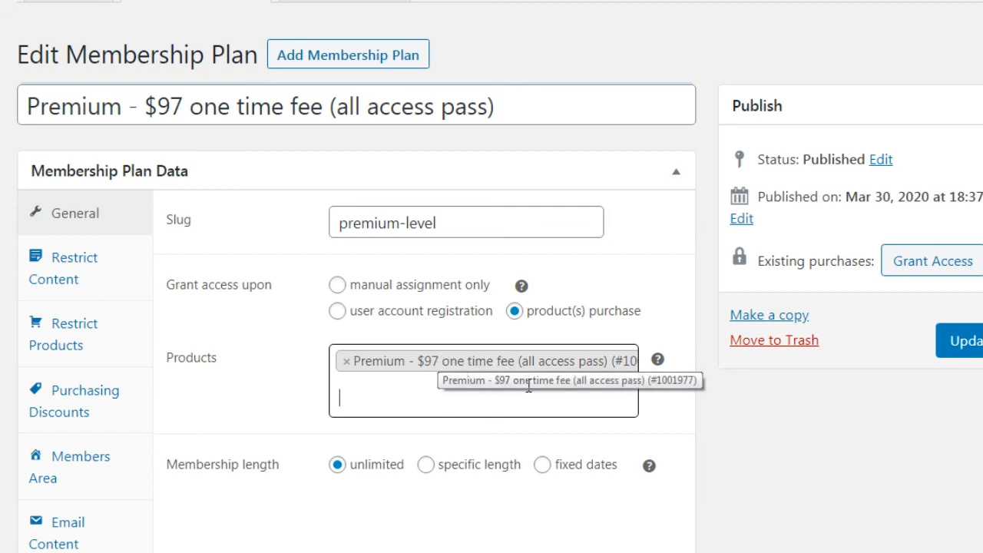
pyautogui.click(716, 398)
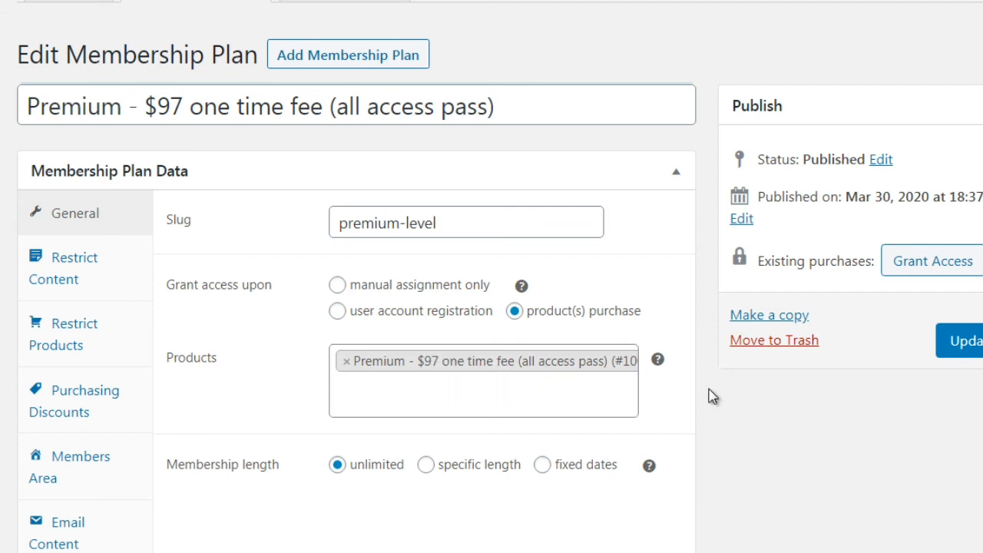
pyautogui.click(967, 343)
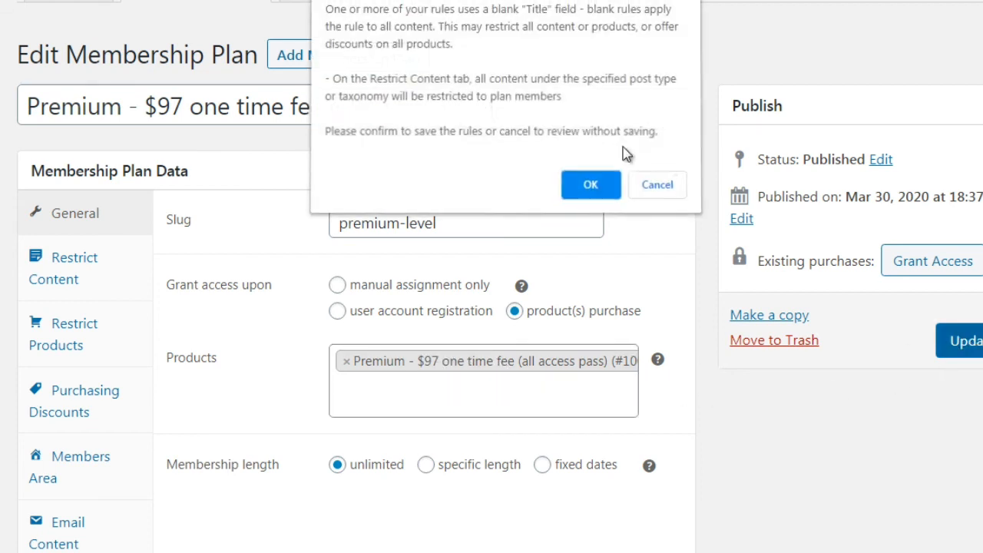
pyautogui.click(590, 186)
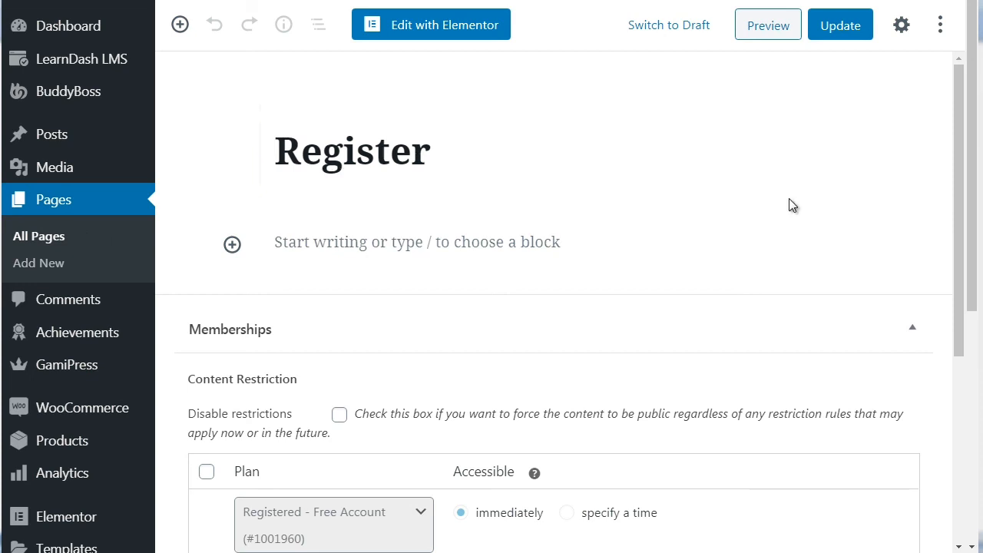
# - Try adding a membership content restriction rule to the Register page and delete it again
pyautogui.moveTo(961, 159); pyautogui.dragTo(960, 303)
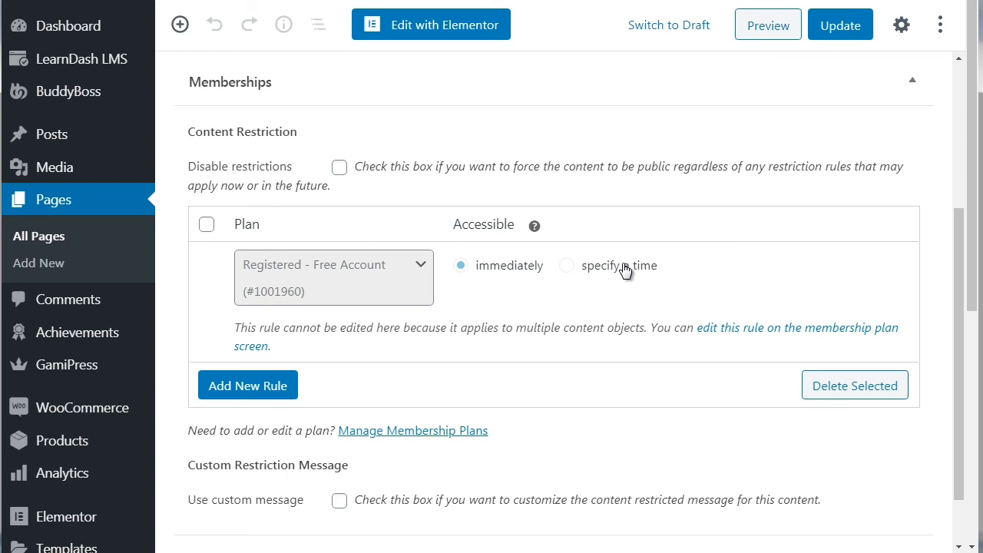
pyautogui.click(277, 391)
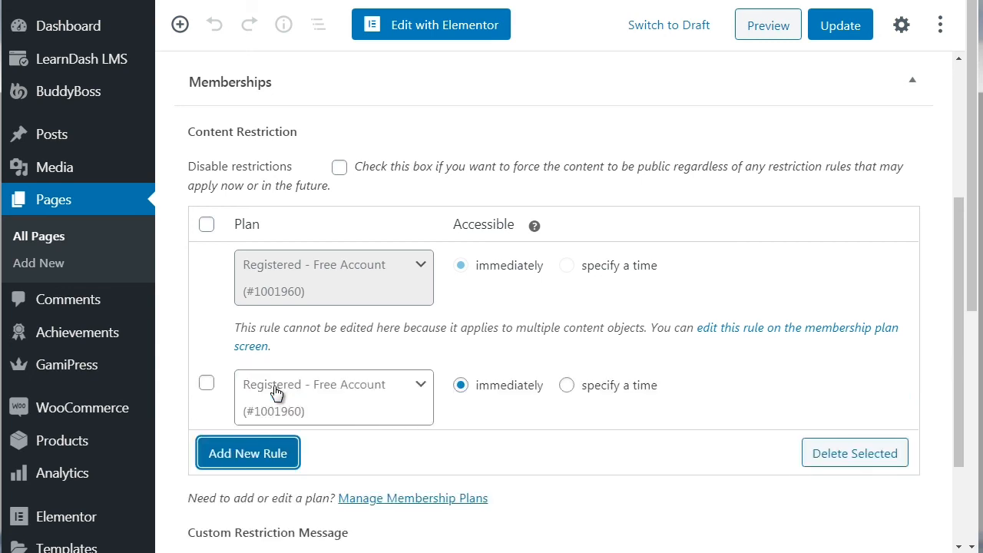
pyautogui.click(208, 384)
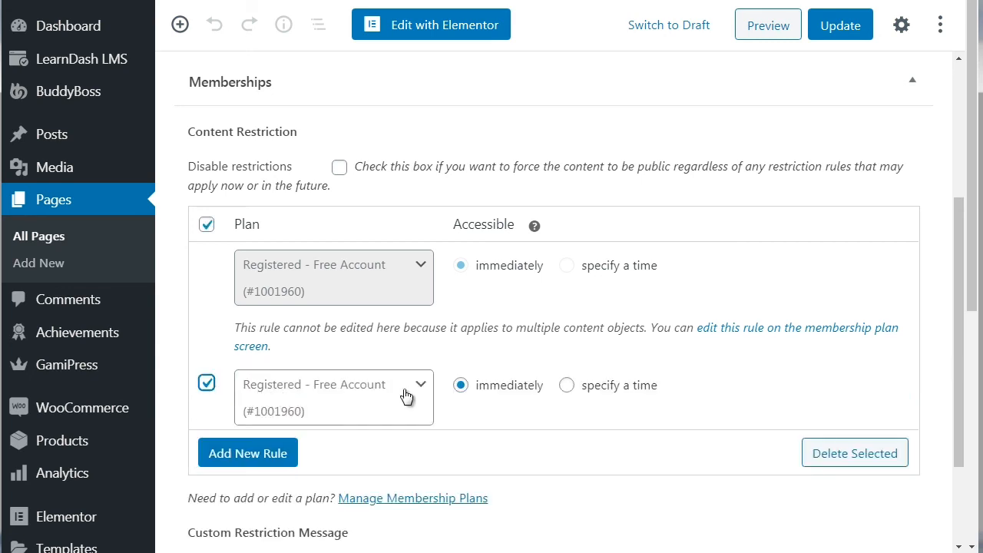
pyautogui.click(406, 396)
pyautogui.click(406, 396)
pyautogui.click(207, 383)
pyautogui.click(206, 383)
pyautogui.click(884, 455)
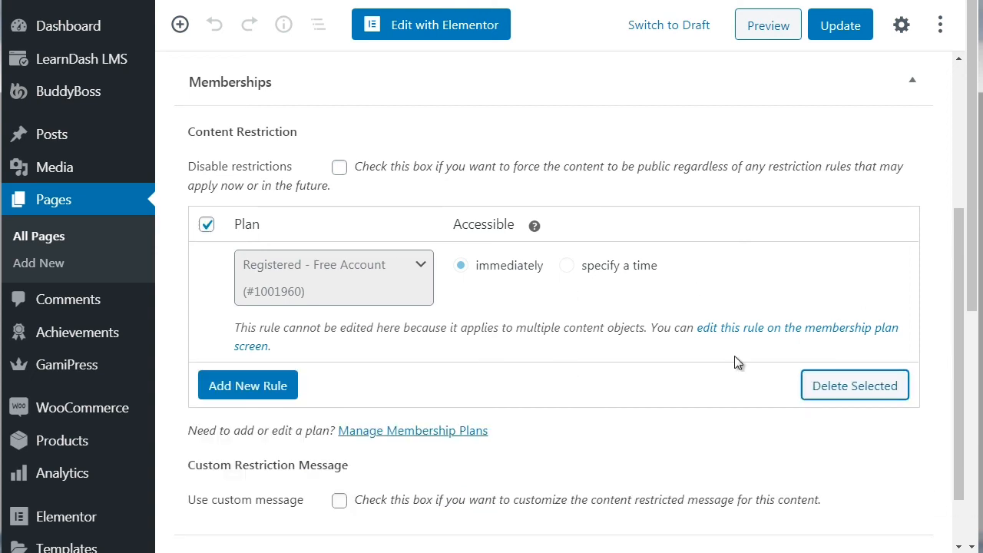
pyautogui.moveTo(954, 262); pyautogui.dragTo(974, 170)
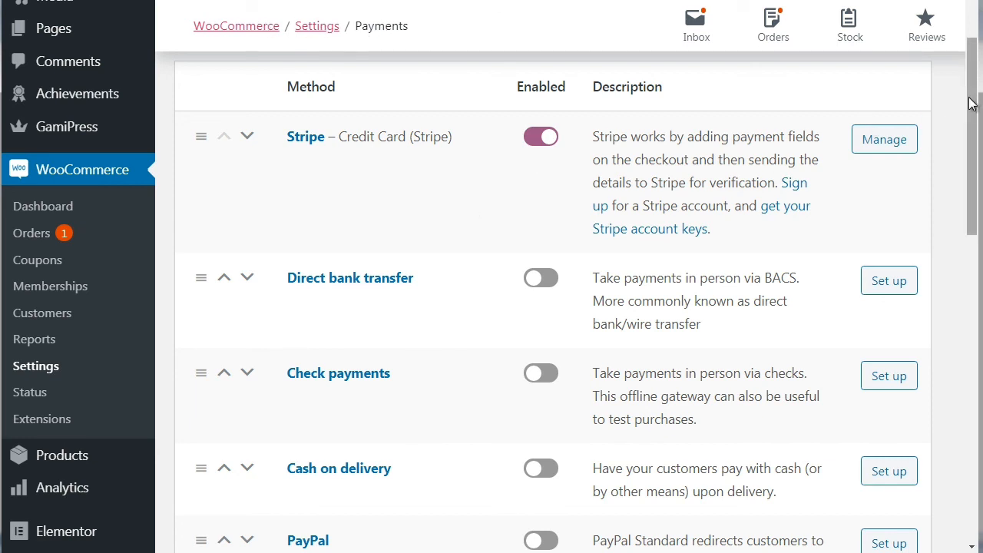
# - Review the WooCommerce payment methods and check the web address of Stripe's Testing documentation
pyautogui.moveTo(972, 104)
pyautogui.mouseDown()
pyautogui.moveTo(972, 411)
pyautogui.moveTo(977, 115)
pyautogui.mouseUp()
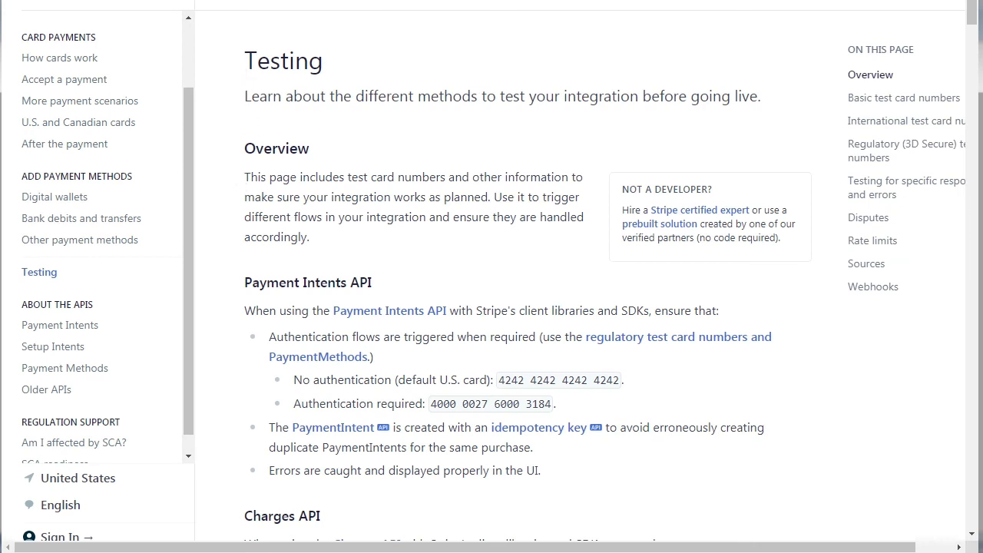
pyautogui.moveTo(268, 0); pyautogui.dragTo(266, 0)
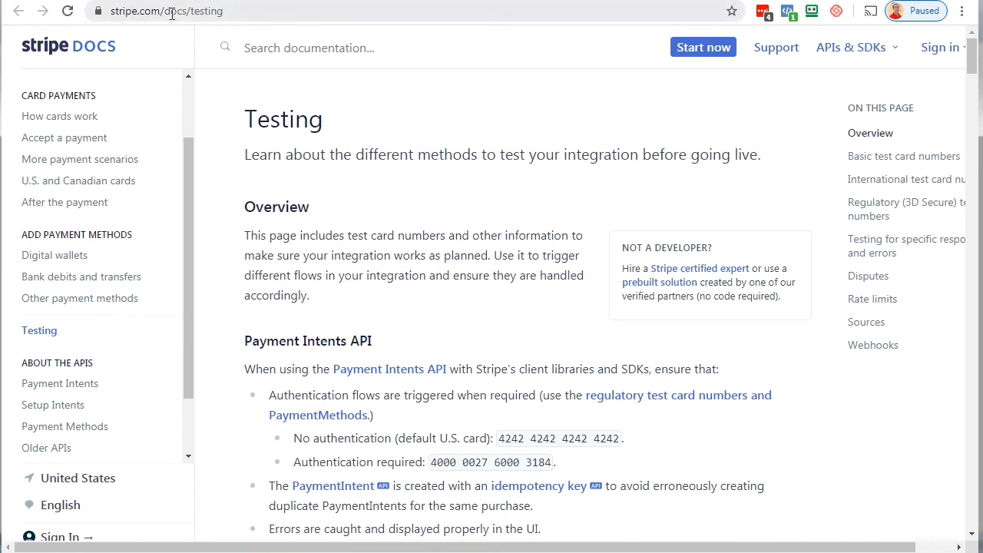
pyautogui.click(246, 12)
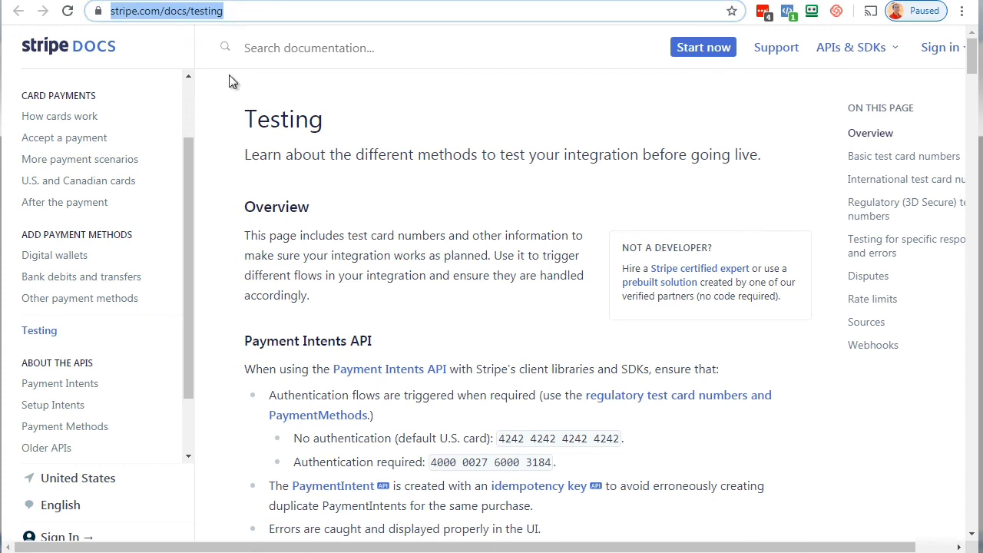
pyautogui.click(222, 123)
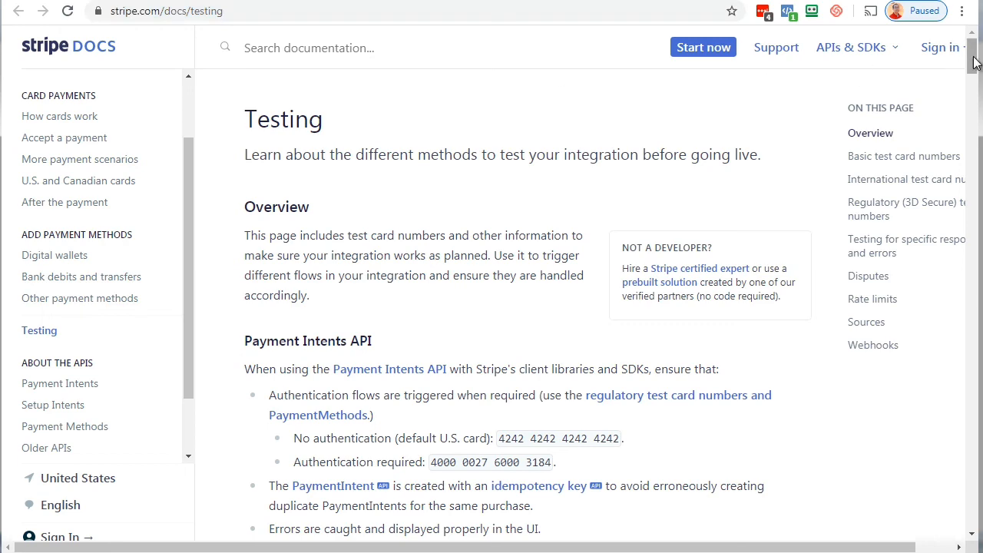
# - Copy the first Visa test card number from the basic test card numbers table in Stripe's Testing documentation
pyautogui.moveTo(975, 61); pyautogui.dragTo(968, 122)
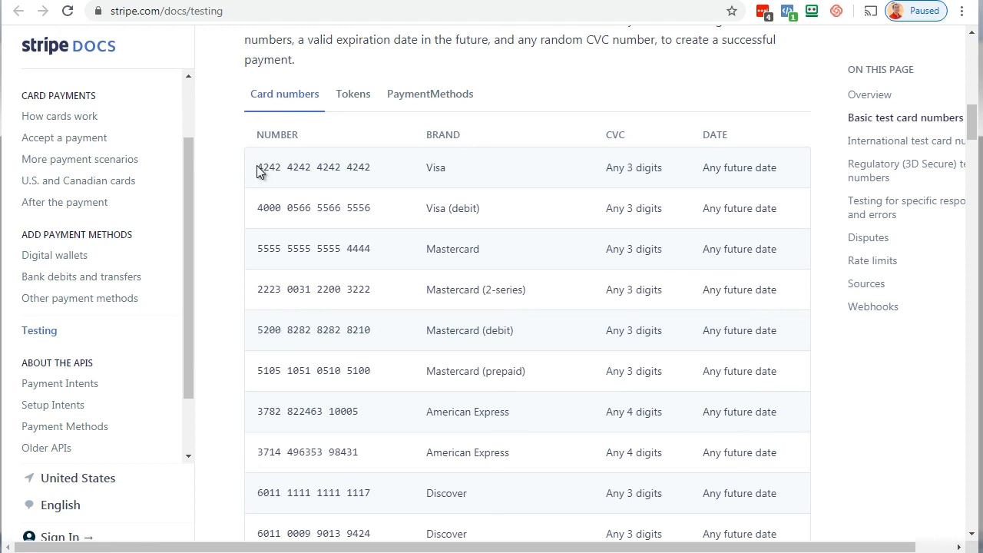
pyautogui.moveTo(265, 167); pyautogui.dragTo(373, 166)
pyautogui.rightClick(377, 176)
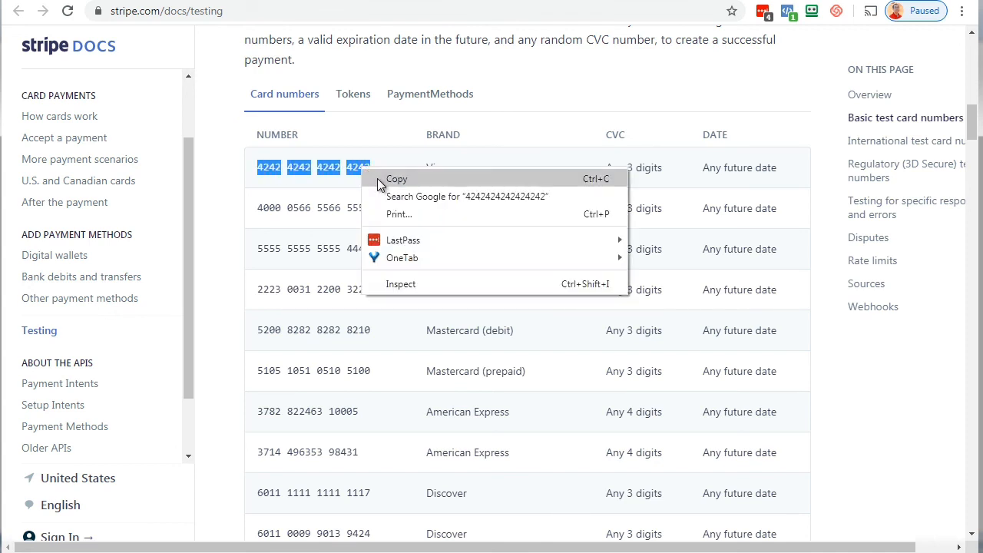
pyautogui.click(382, 181)
pyautogui.click(439, 168)
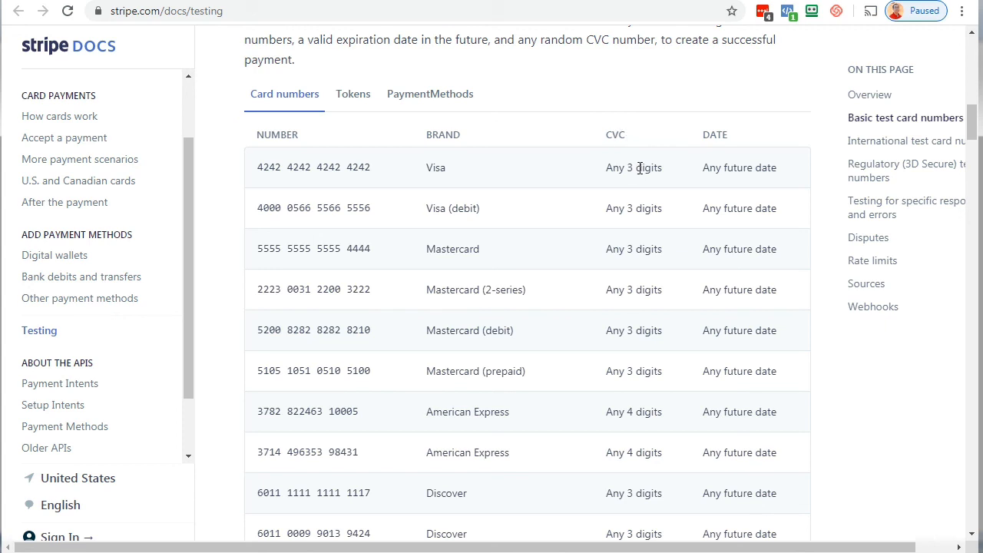
# - Check the CVC and expiry date requirements for the Visa test card
pyautogui.moveTo(620, 167); pyautogui.dragTo(652, 168)
pyautogui.moveTo(716, 167); pyautogui.dragTo(768, 167)
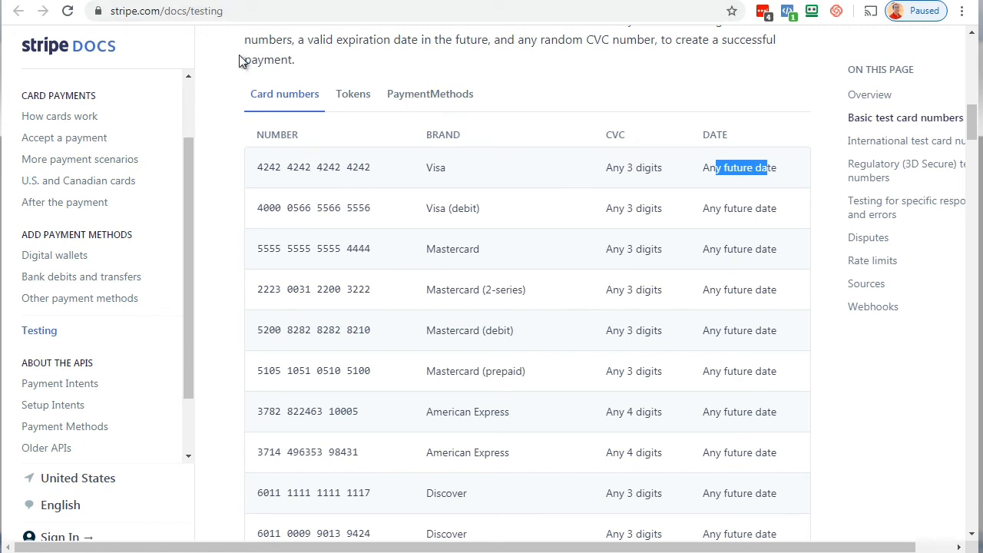
pyautogui.click(221, 111)
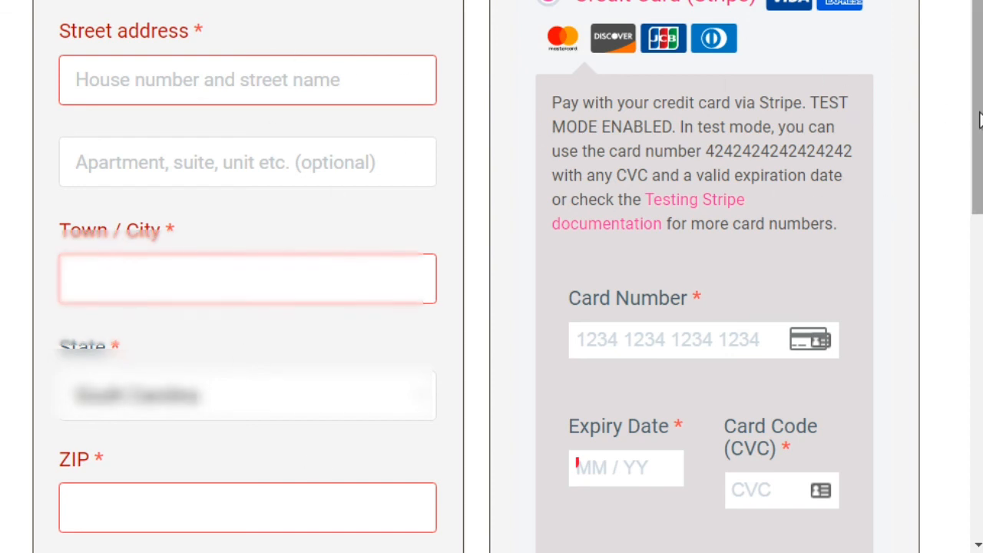
# - Paste the copied test card number into the checkout's Stripe payment form and fill in its expiry date and card code
pyautogui.scroll(-2, 974, 115)
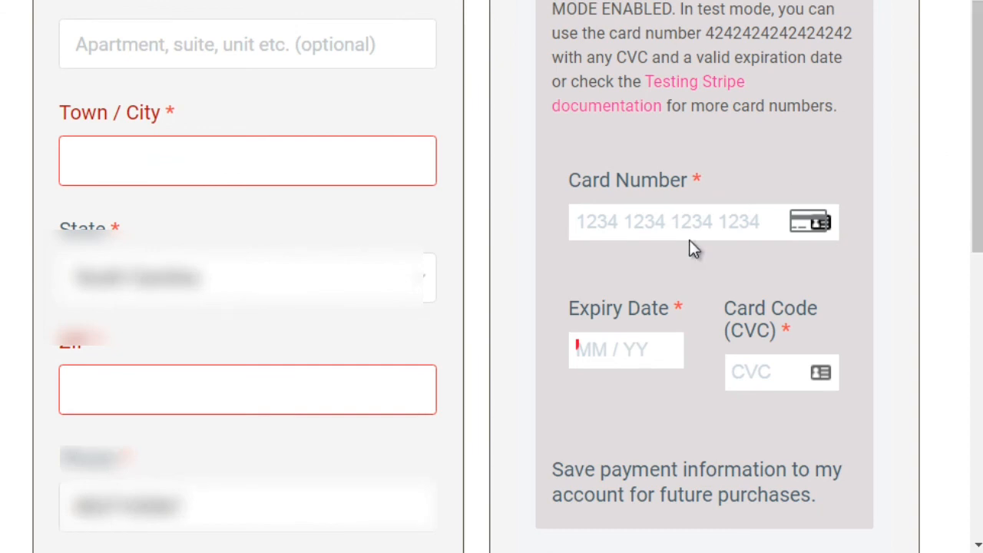
pyautogui.click(607, 221)
pyautogui.hotkey('ctrl', 'v')
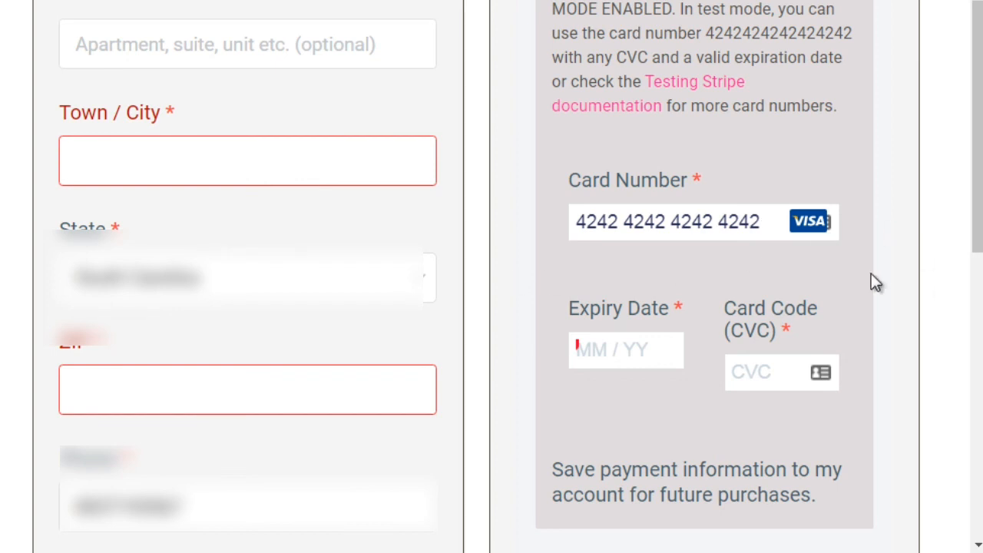
pyautogui.click(606, 345)
pyautogui.write('12 / ')
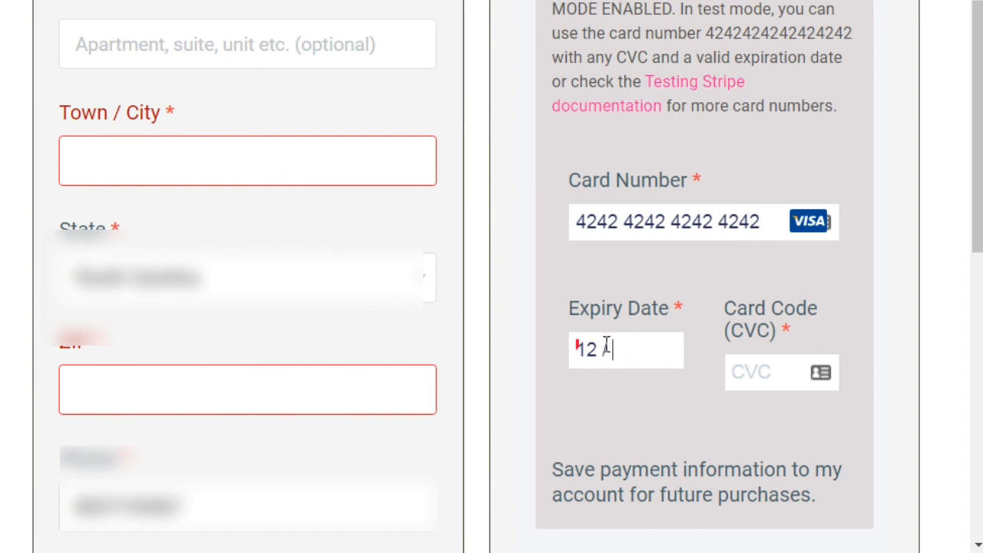
pyautogui.write('30')
pyautogui.click(751, 373)
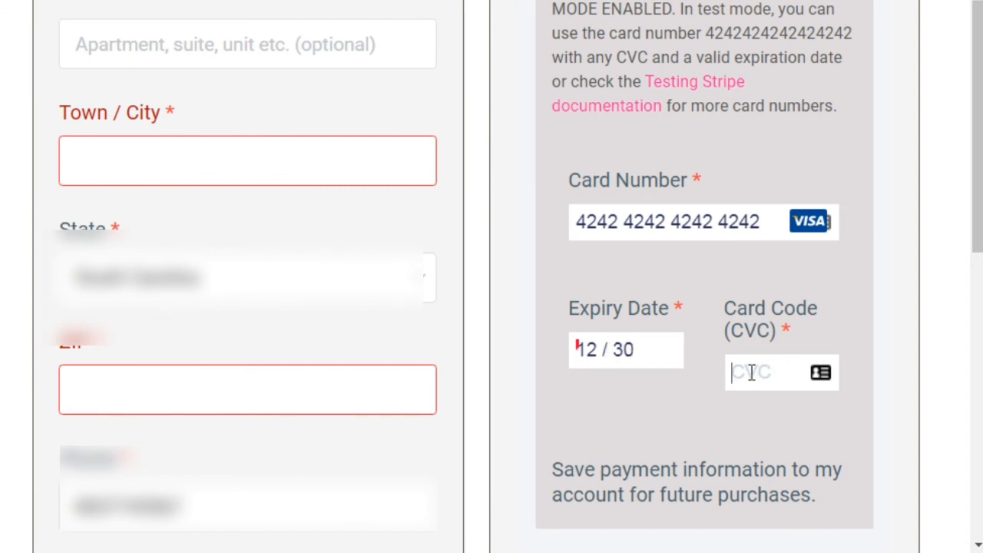
pyautogui.write('243')
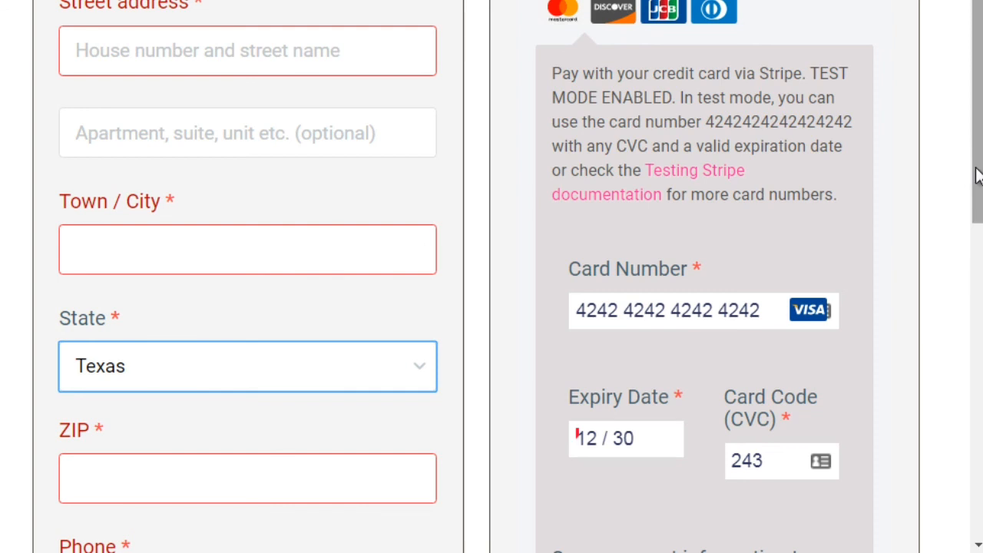
pyautogui.moveTo(977, 175); pyautogui.dragTo(977, 187)
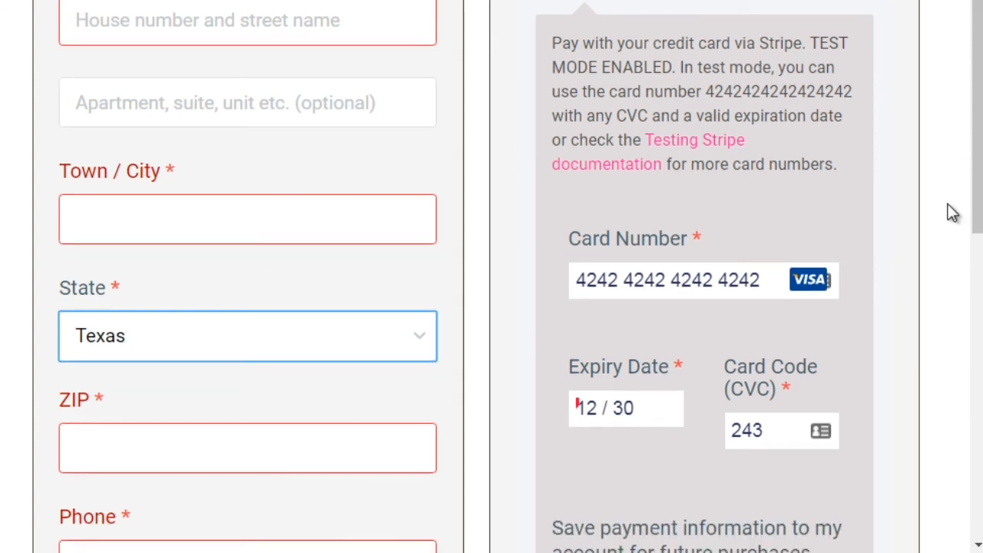